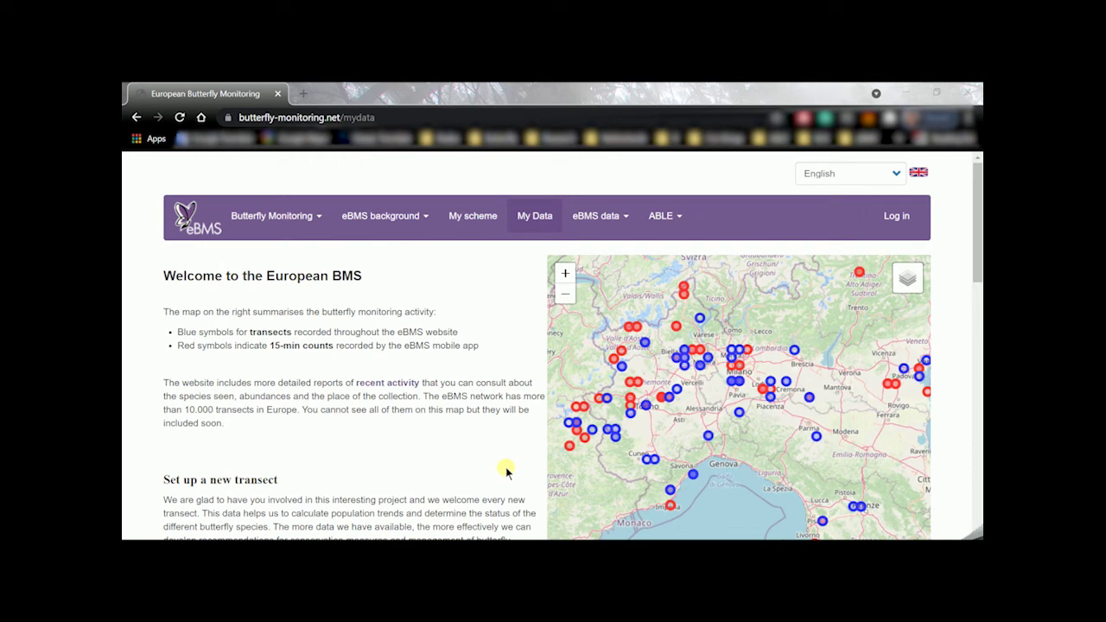
# Log in to the eBMS website and open the My Data menu
pyautogui.click(897, 218)
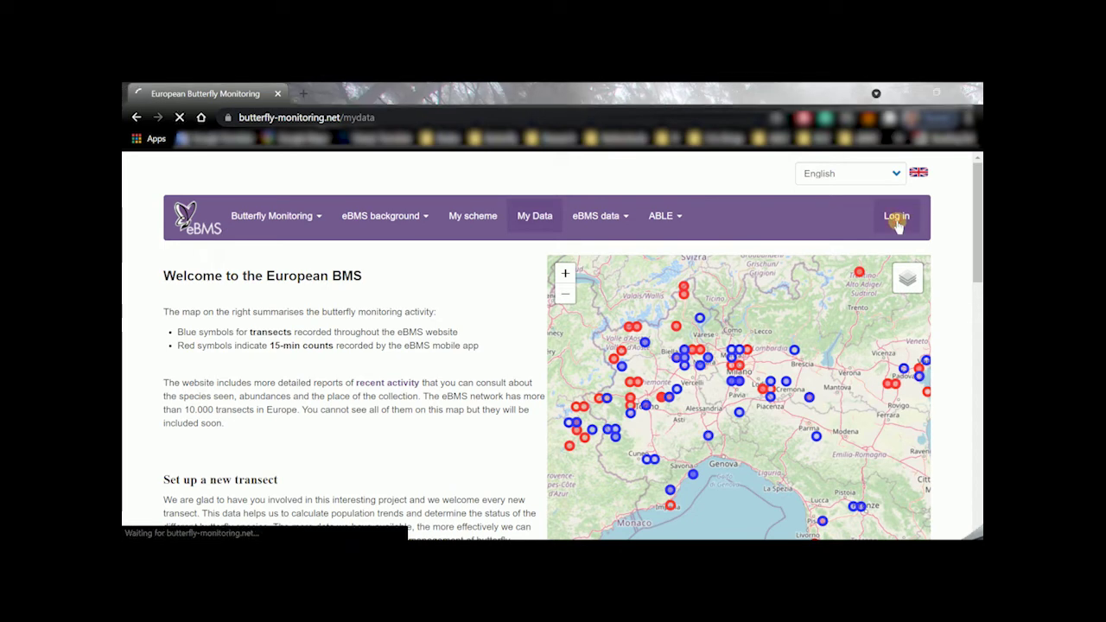
pyautogui.click(551, 214)
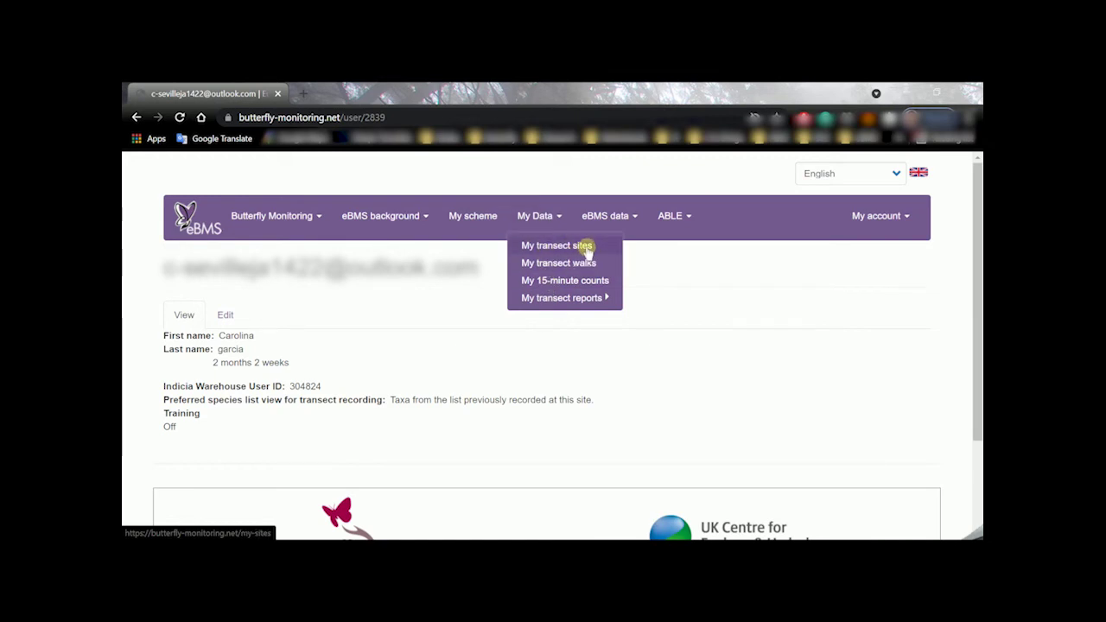
# Go to My transect sites and read the note about contacting the coordinator below the empty list
pyautogui.click(586, 247)
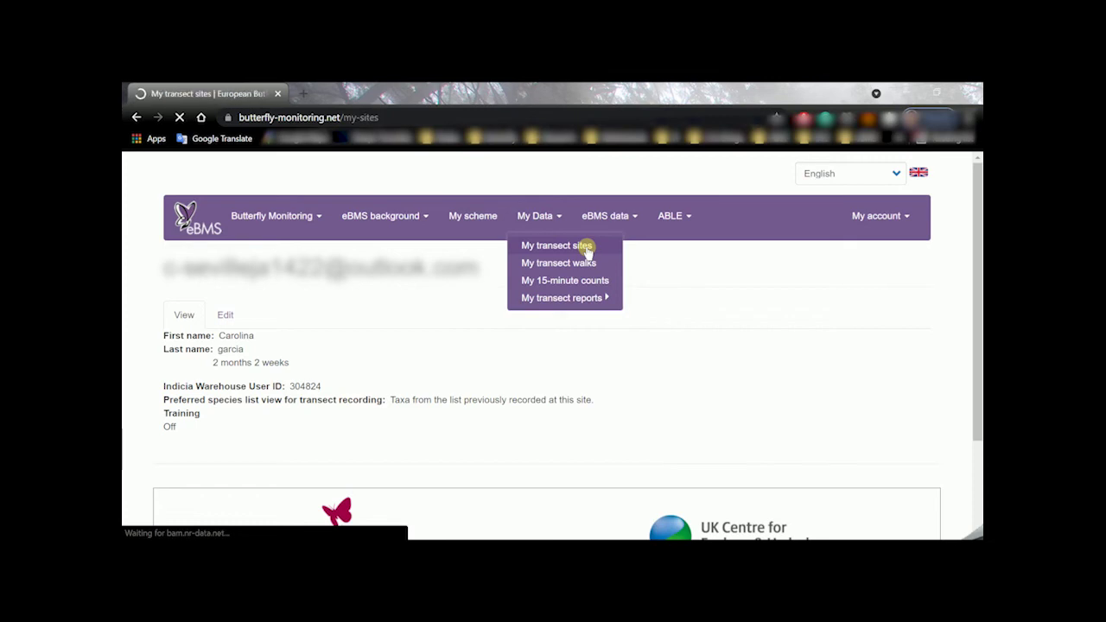
pyautogui.scroll(-1, 588, 251)
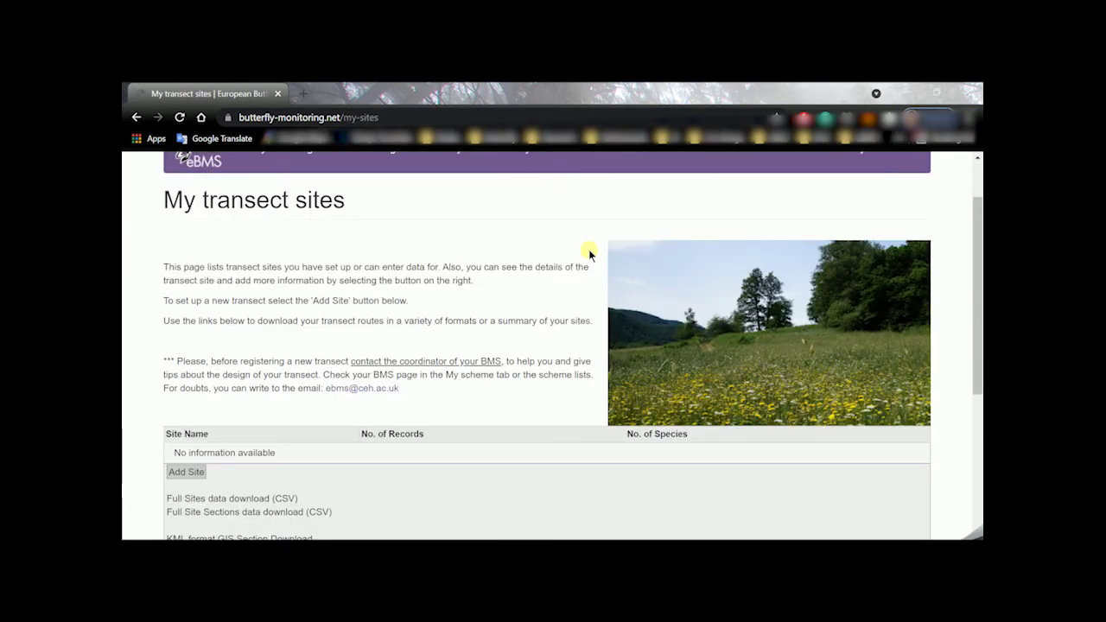
pyautogui.scroll(-1, 589, 248)
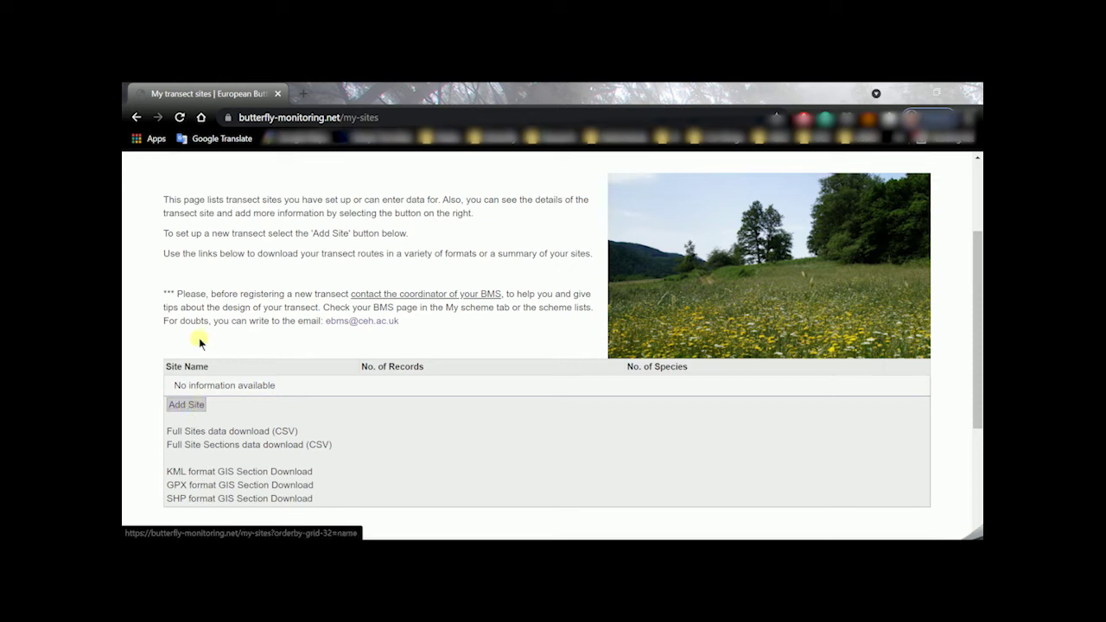
pyautogui.moveTo(211, 294); pyautogui.dragTo(510, 294)
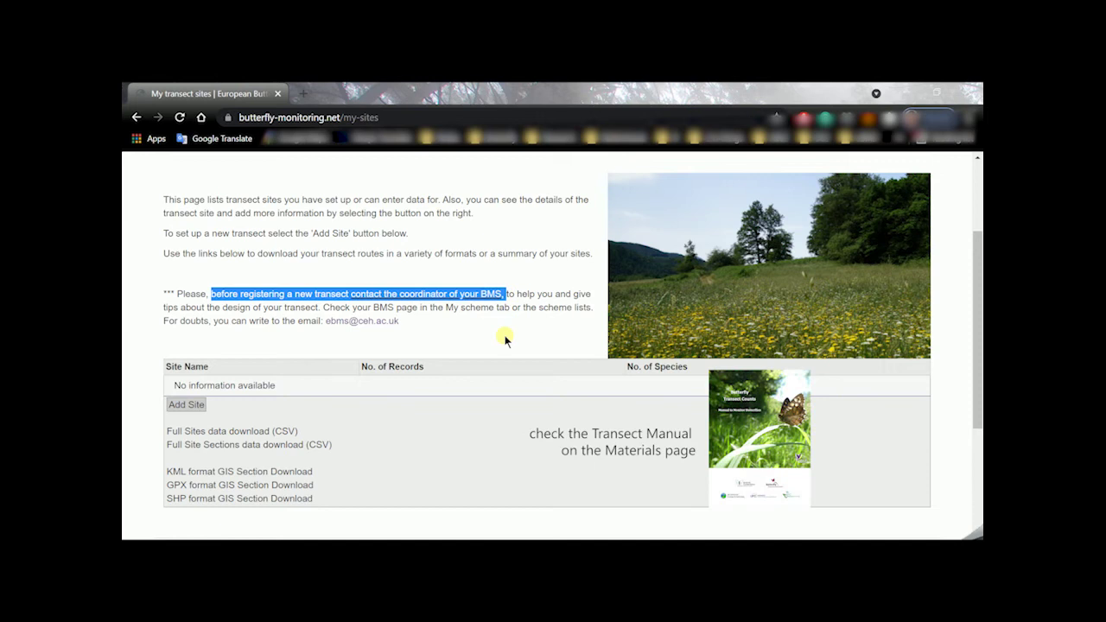
pyautogui.click(505, 336)
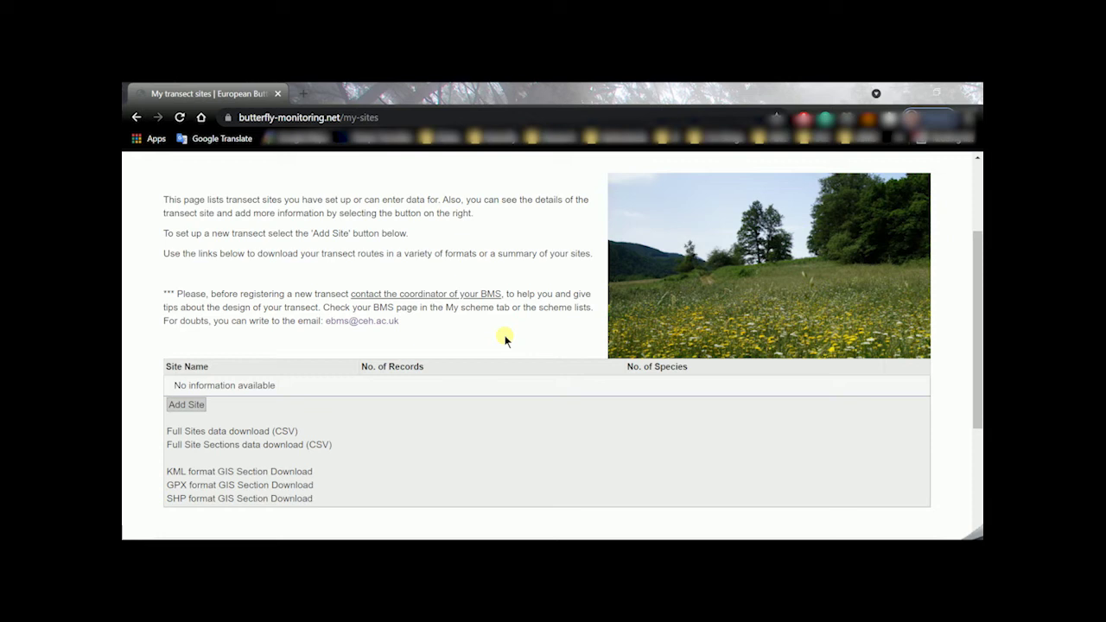
# Add a new site with Country set to Albania and Transect Name 'Test-2Alb'
pyautogui.click(189, 407)
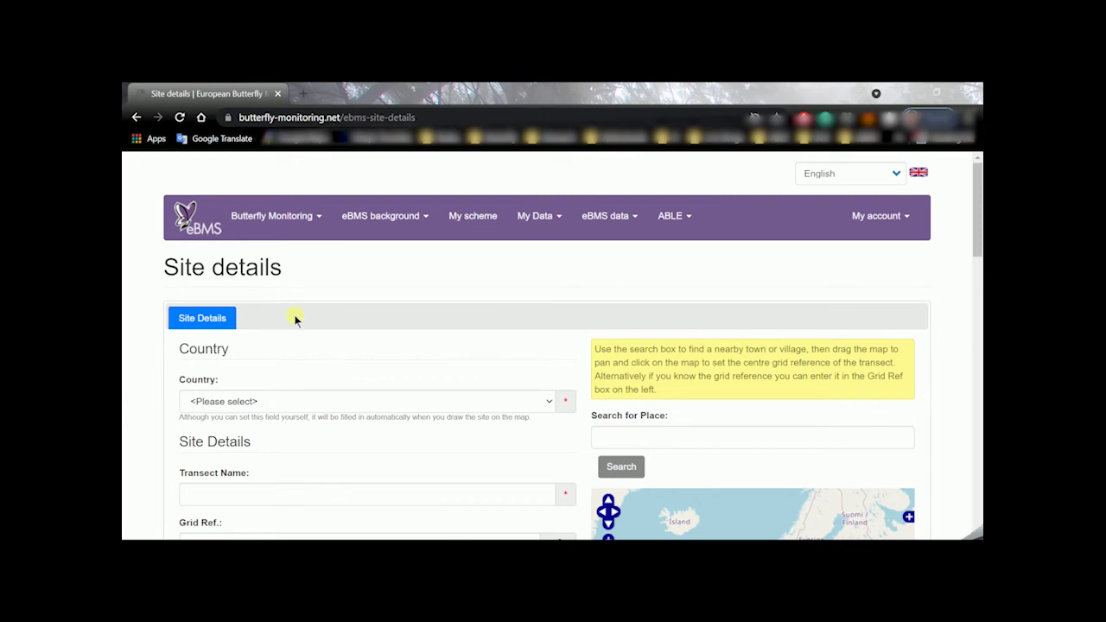
pyautogui.scroll(-2, 297, 316)
pyautogui.scroll(-2, 297, 316)
pyautogui.click(295, 269)
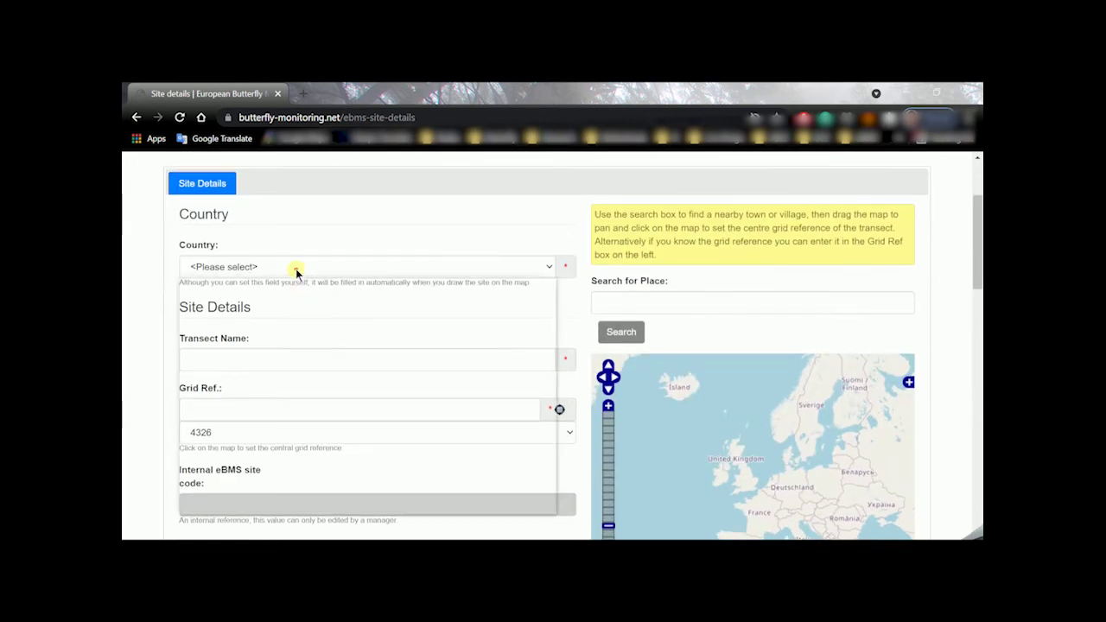
pyautogui.click(290, 299)
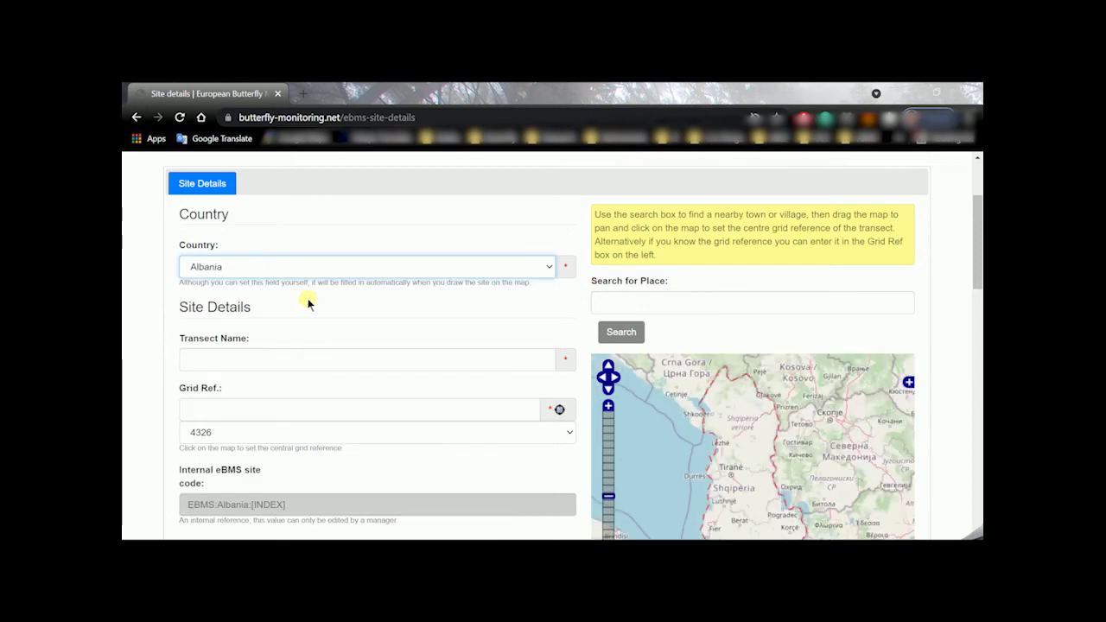
pyautogui.click(264, 358)
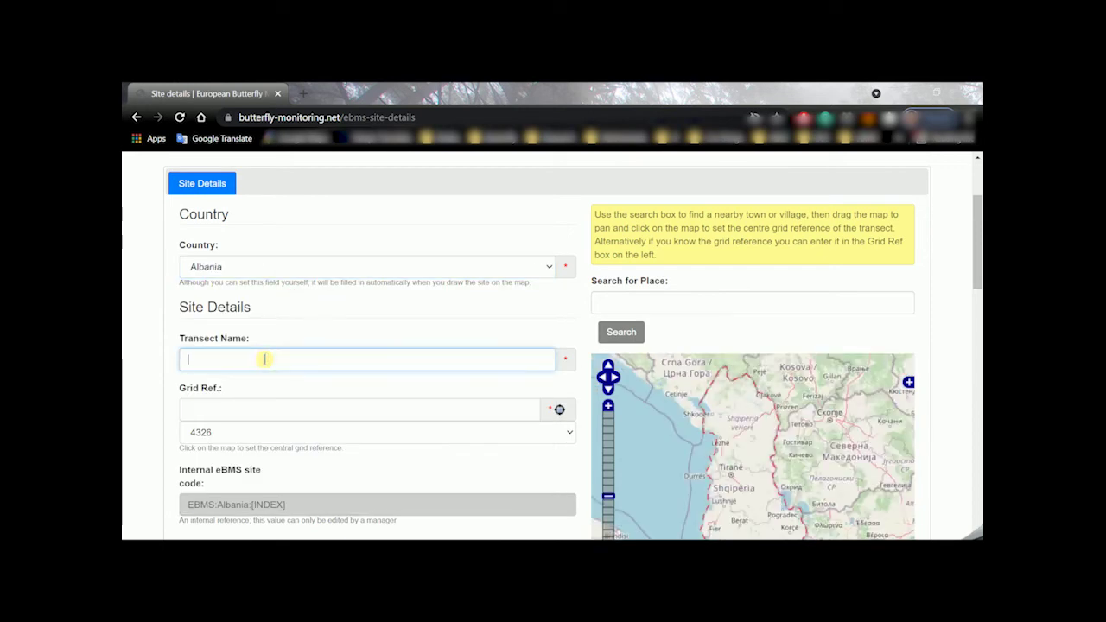
pyautogui.write('Test-2Alb')
pyautogui.scroll(-1, 278, 380)
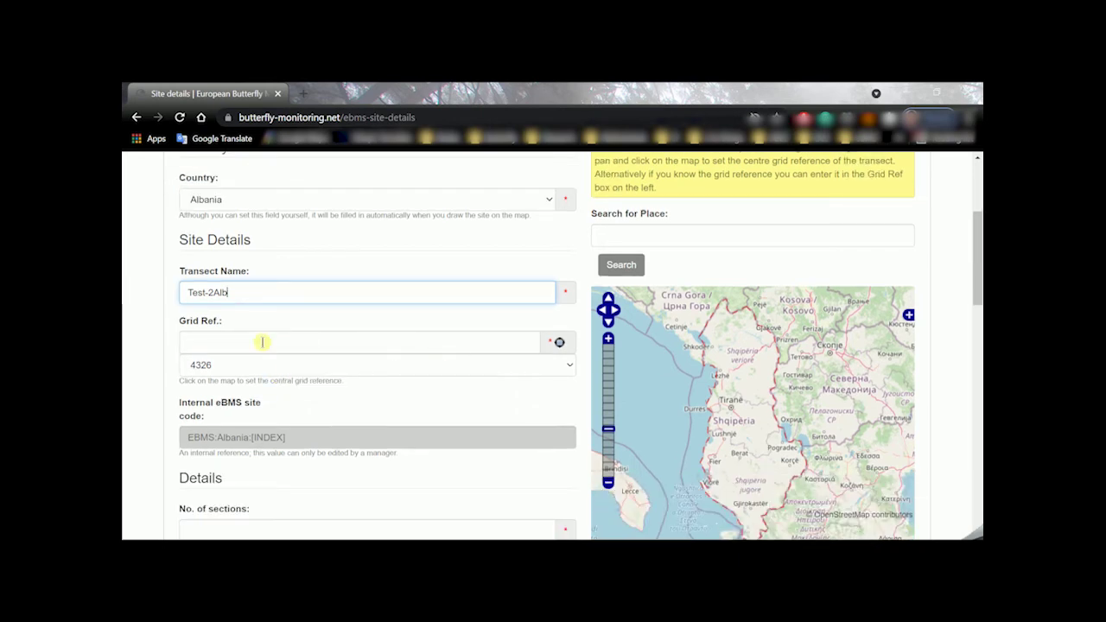
# Zoom the site map toward northern Albania and switch its base layer to Google Hybrid
pyautogui.moveTo(674, 407); pyautogui.dragTo(648, 400)
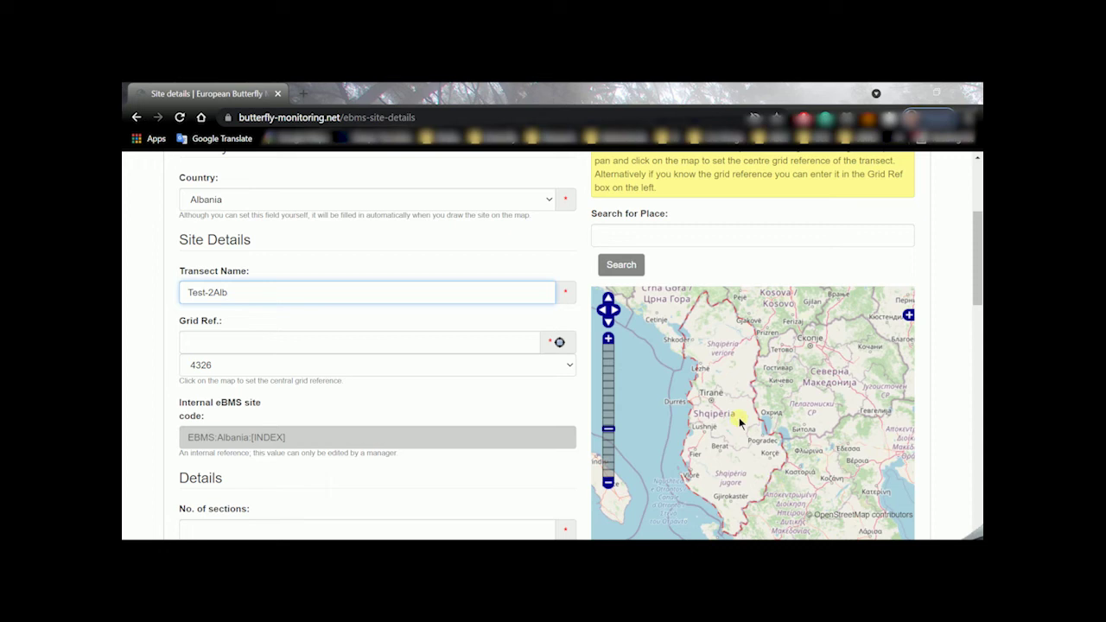
pyautogui.scroll(1, 731, 409)
pyautogui.scroll(-1, 729, 412)
pyautogui.scroll(-1, 730, 415)
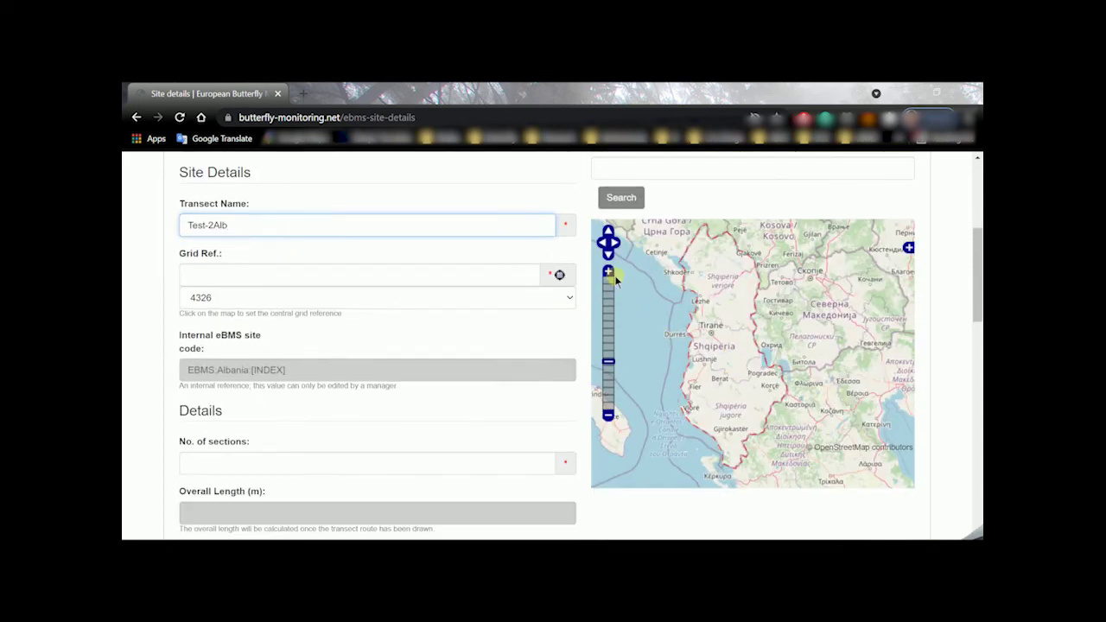
pyautogui.click(608, 271)
pyautogui.moveTo(689, 279); pyautogui.dragTo(708, 337)
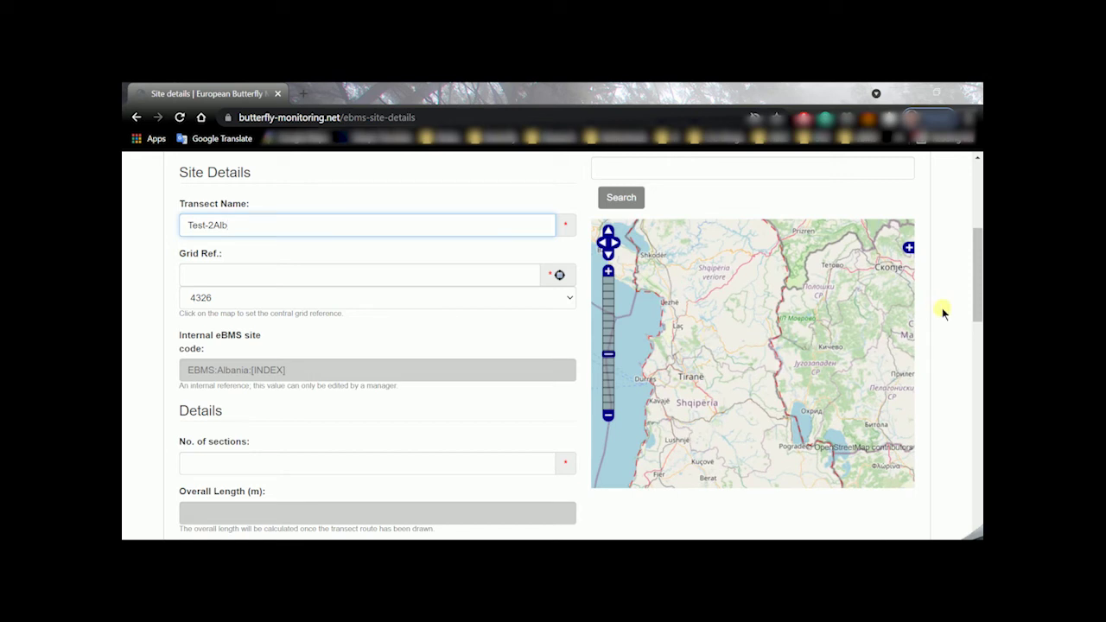
pyautogui.click(908, 247)
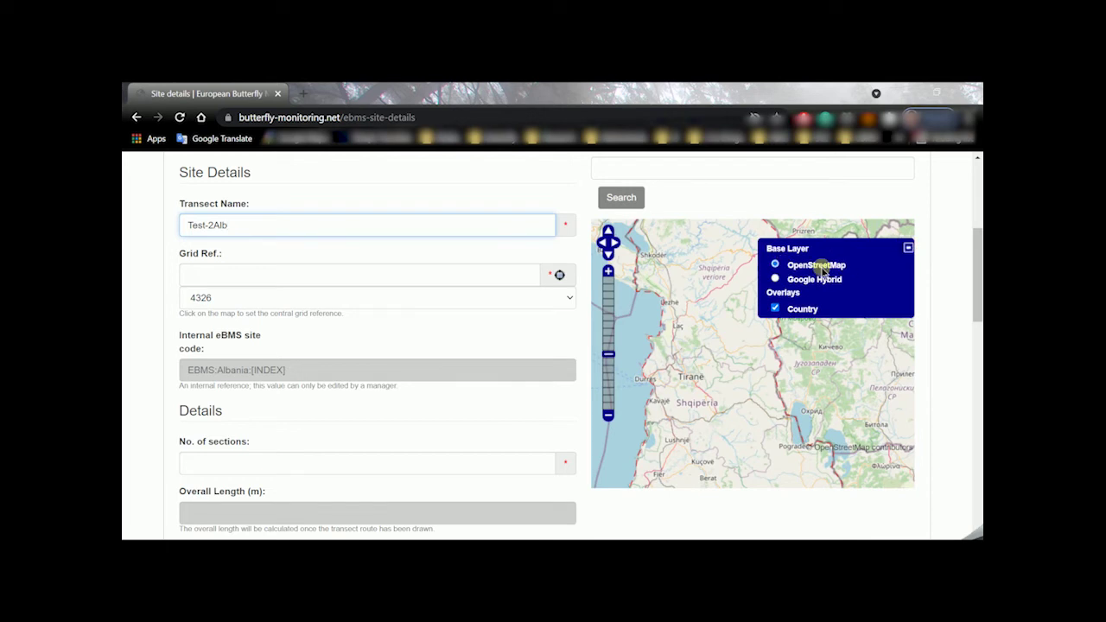
pyautogui.click(776, 280)
pyautogui.click(906, 249)
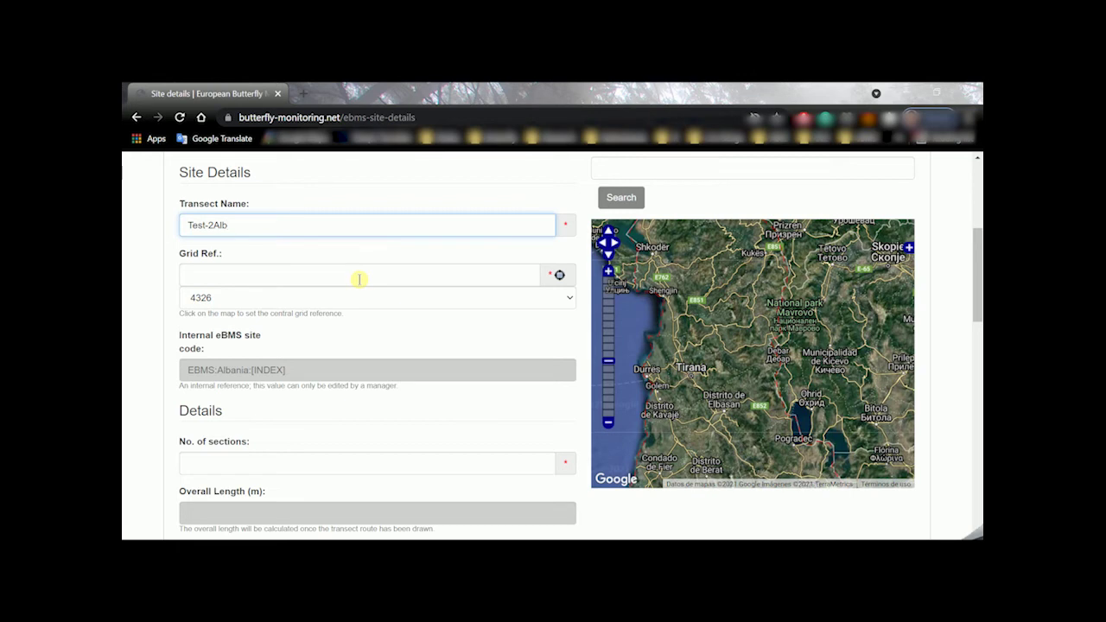
# Search the map for Allaj and centre the view on Allaj, Albania
pyautogui.scroll(1, 421, 275)
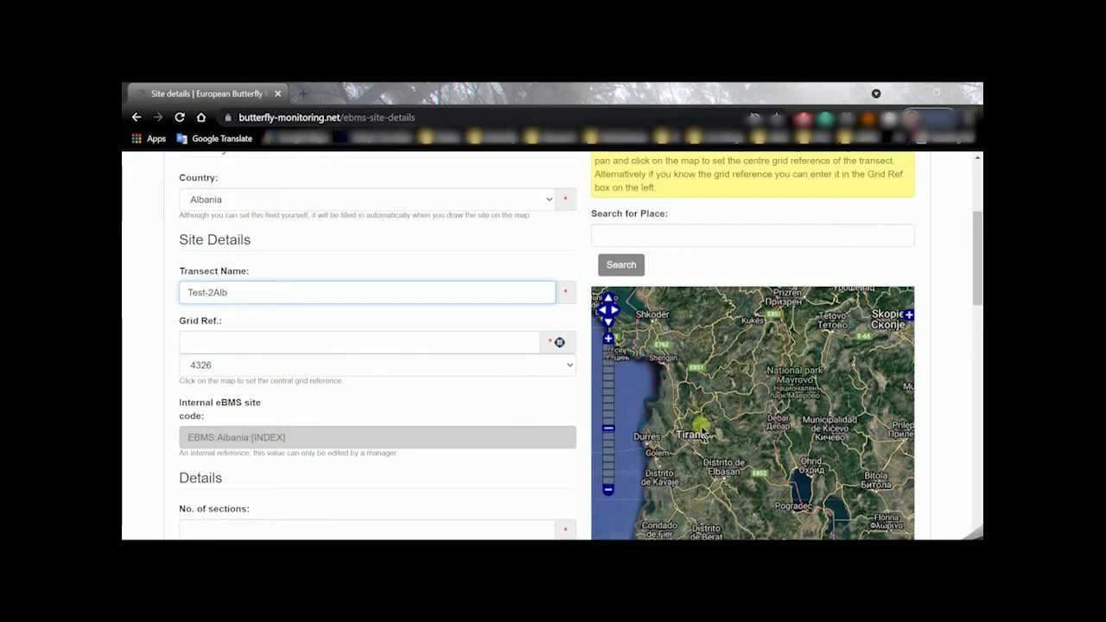
pyautogui.click(666, 238)
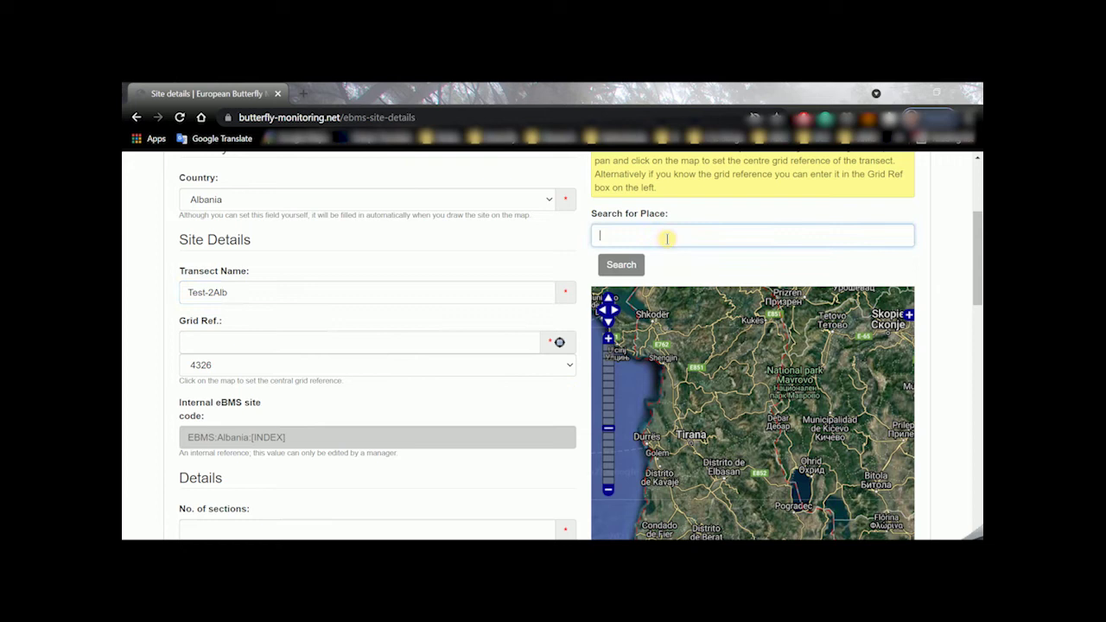
pyautogui.write('Allaj')
pyautogui.click(635, 271)
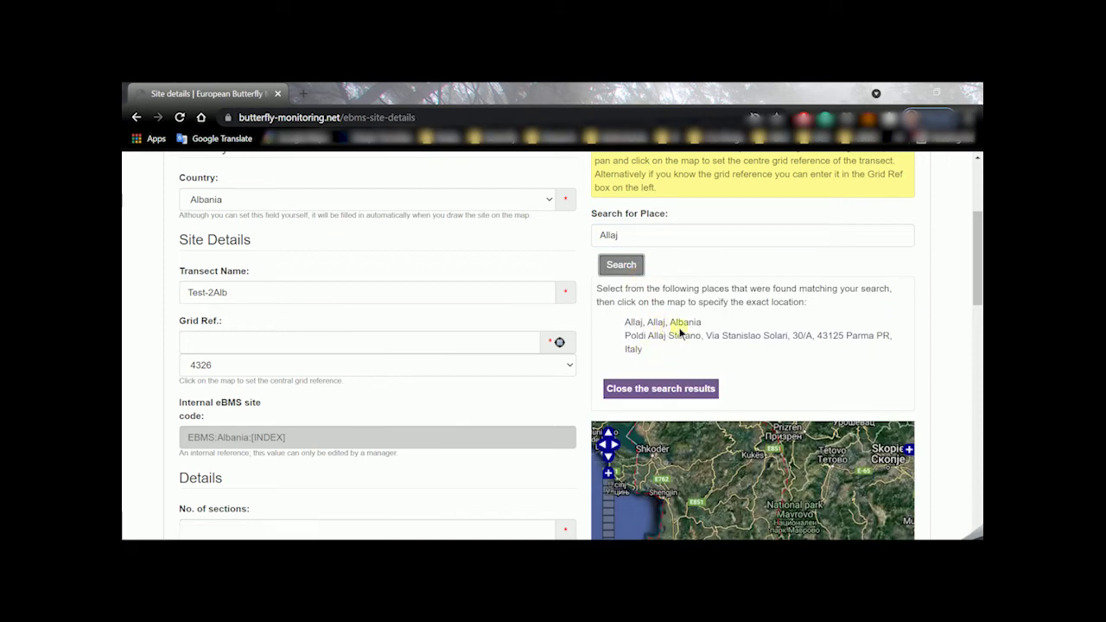
pyautogui.click(689, 323)
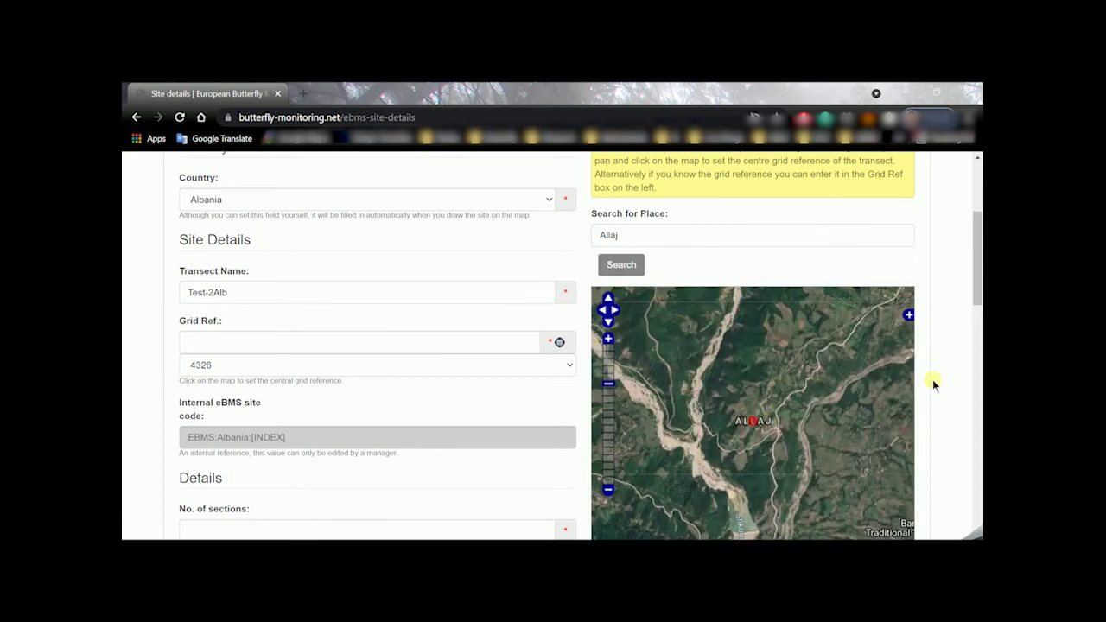
# Zoom in on the forest clearing and mark it as Grid Ref 41.24474N 20.28815E
pyautogui.scroll(-1, 932, 382)
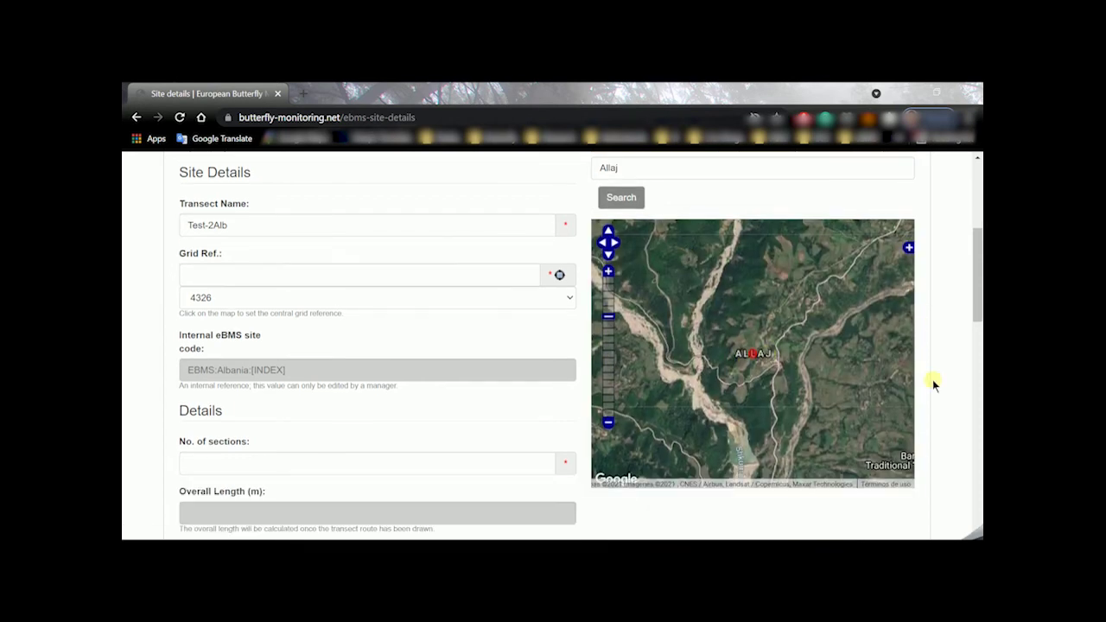
pyautogui.click(609, 274)
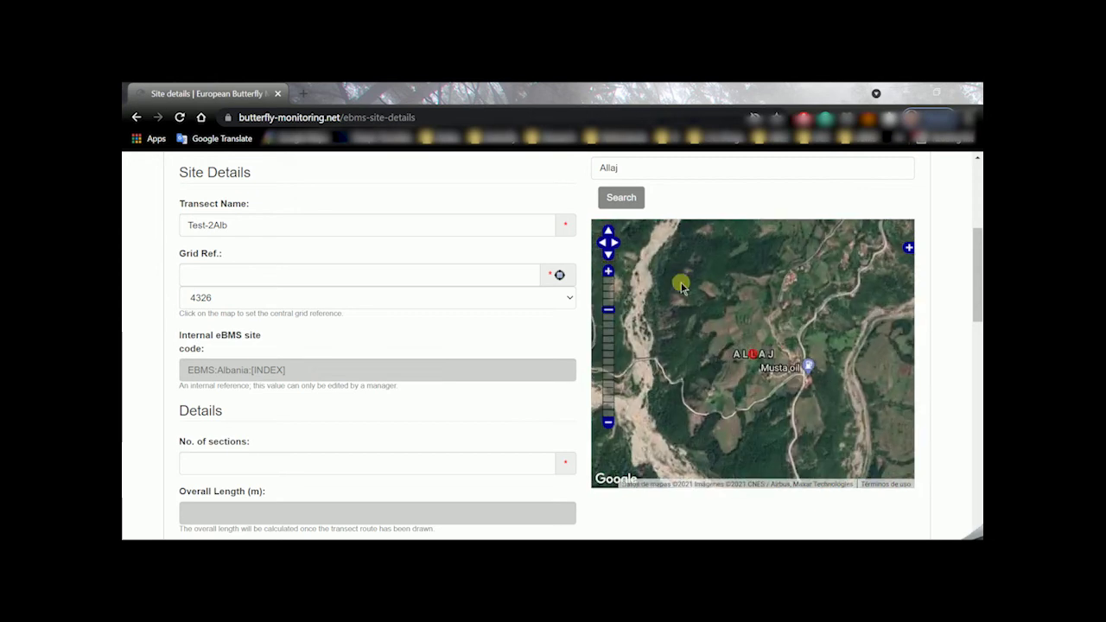
pyautogui.moveTo(682, 281); pyautogui.dragTo(751, 367)
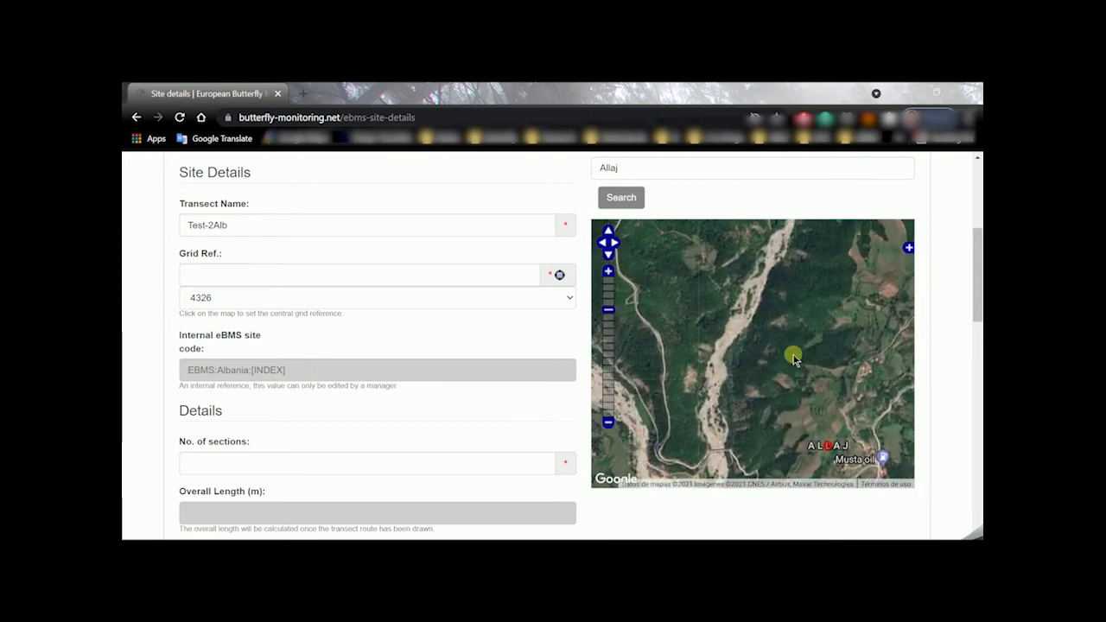
pyautogui.moveTo(754, 325); pyautogui.dragTo(812, 389)
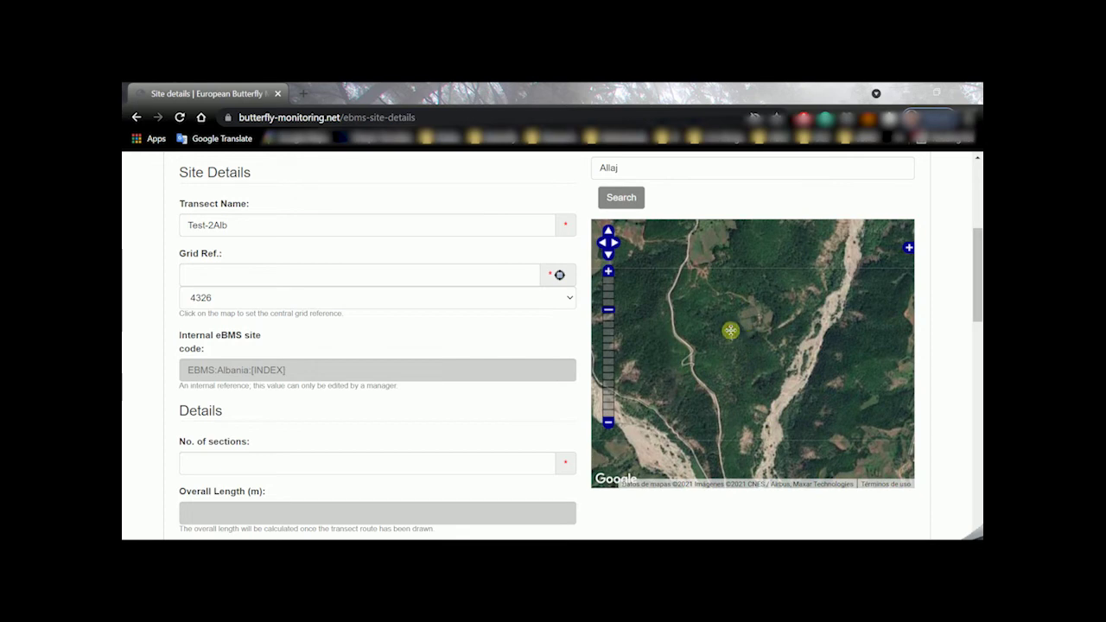
pyautogui.moveTo(730, 329); pyautogui.dragTo(765, 403)
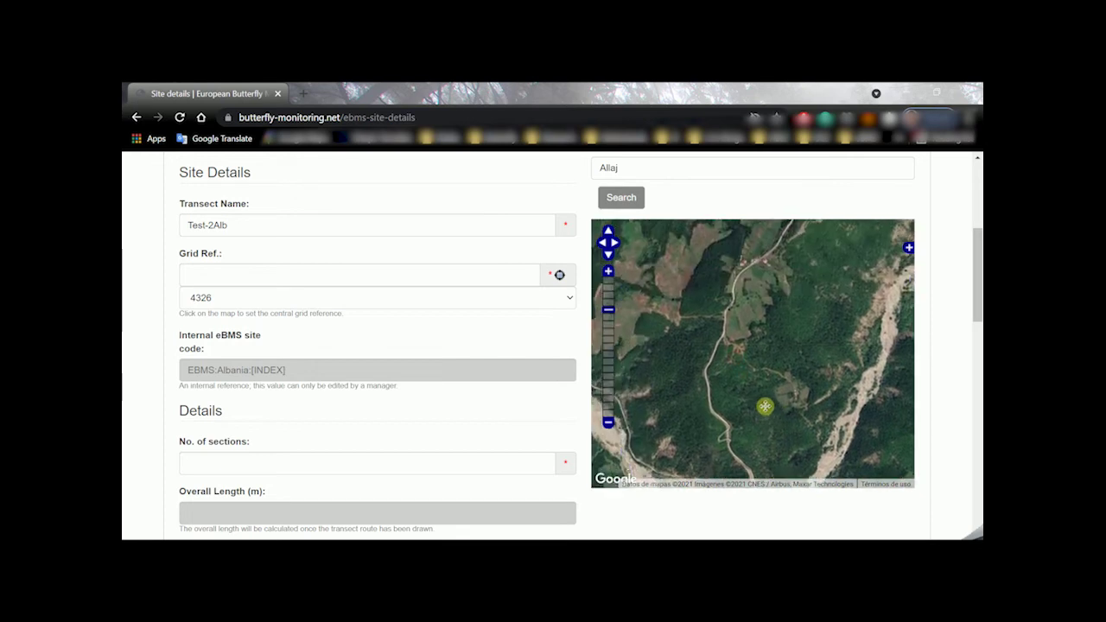
pyautogui.click(608, 271)
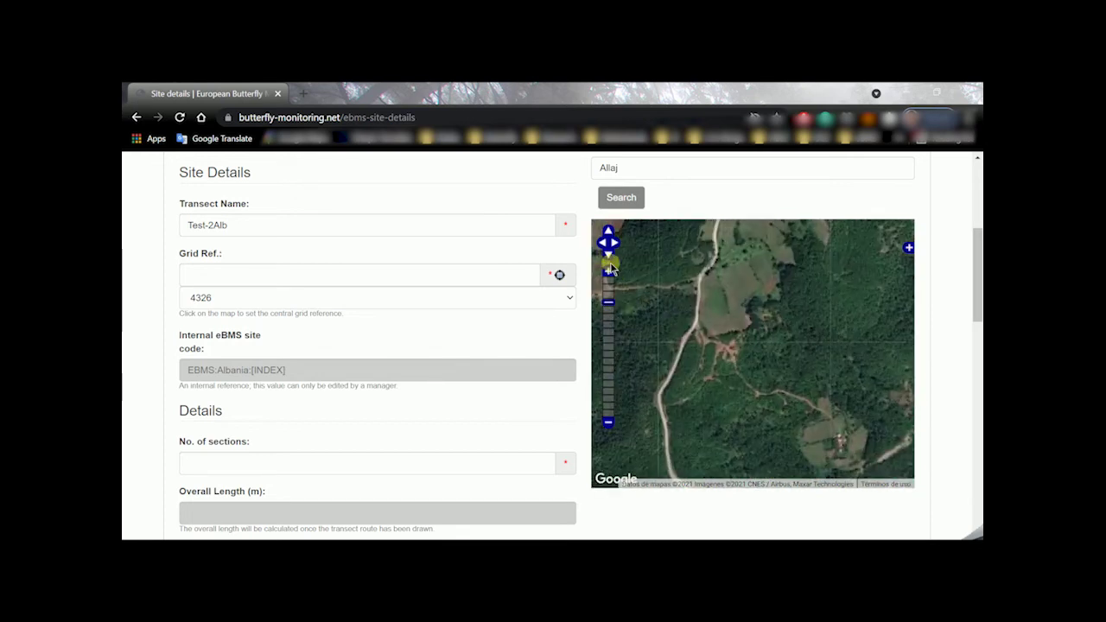
pyautogui.click(608, 274)
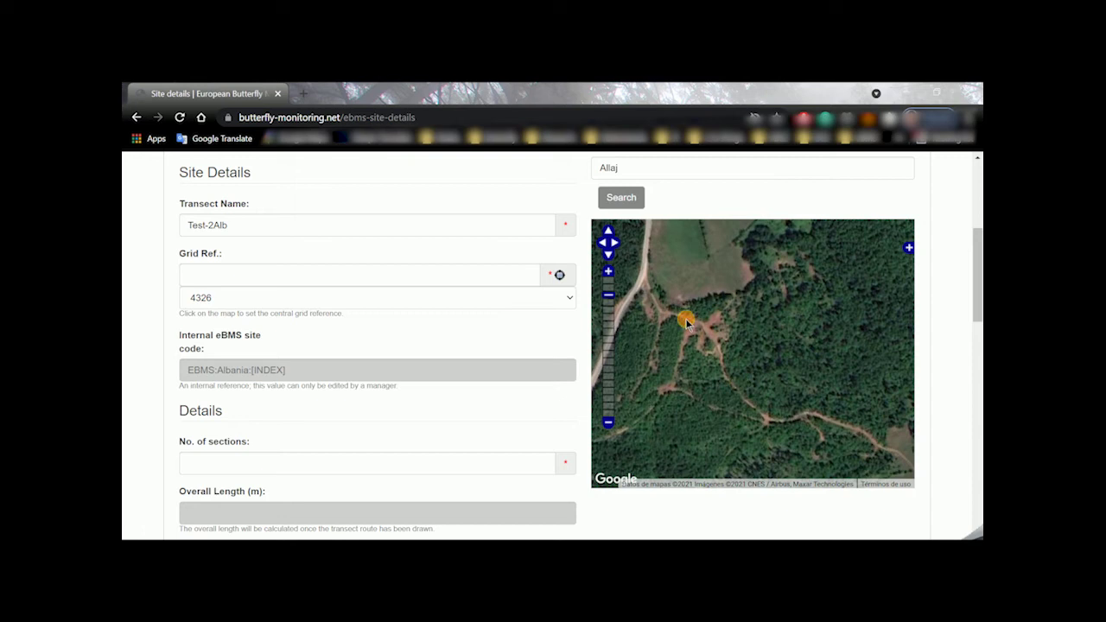
pyautogui.click(686, 321)
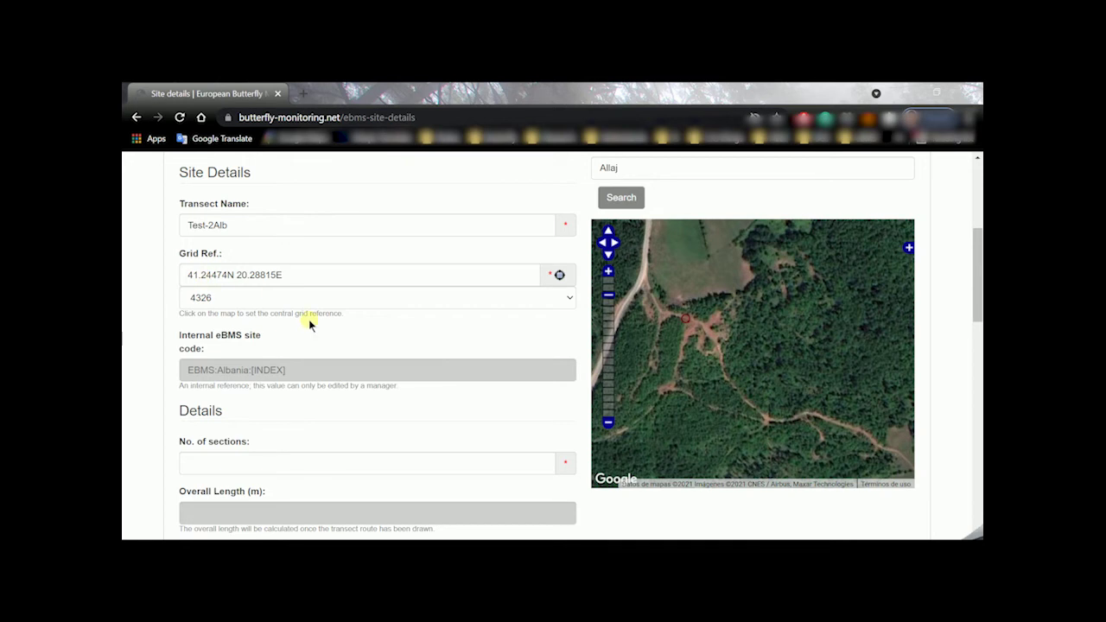
# Enter 3 for No. of sections and set Transect Width to 5 m
pyautogui.scroll(-2, 310, 325)
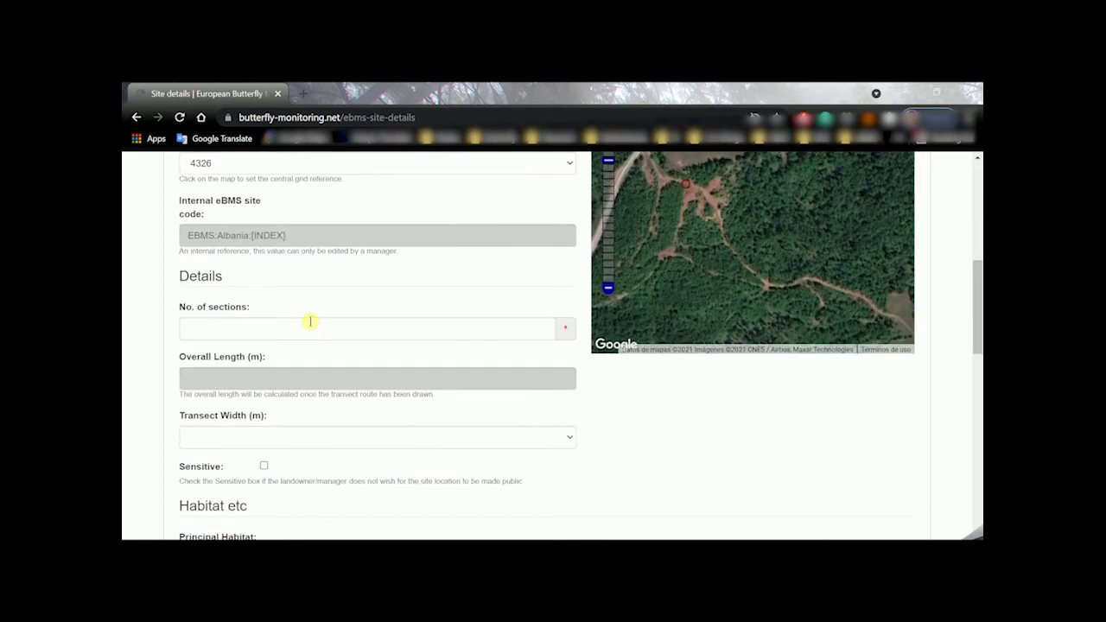
pyautogui.click(260, 329)
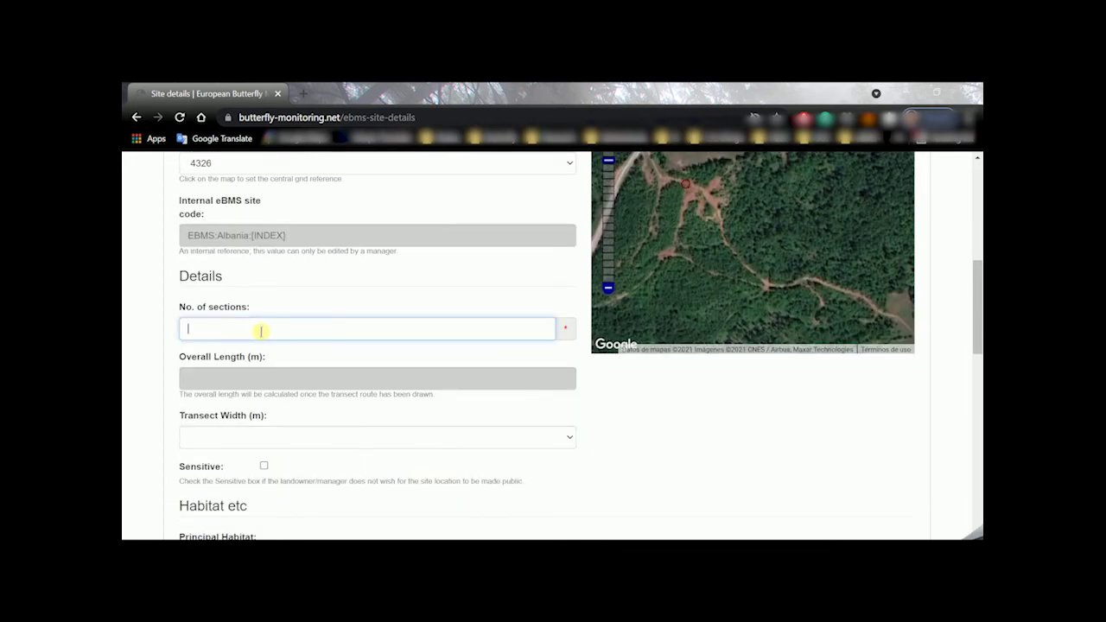
pyautogui.write('3')
pyautogui.click(253, 436)
pyautogui.scroll(-1, 253, 435)
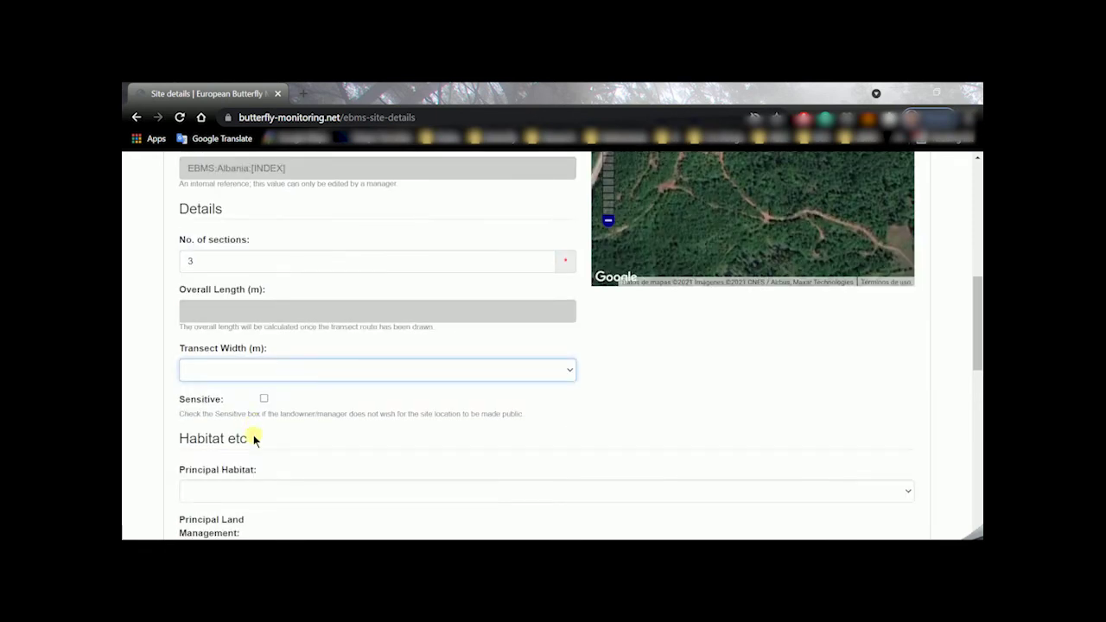
pyautogui.click(251, 377)
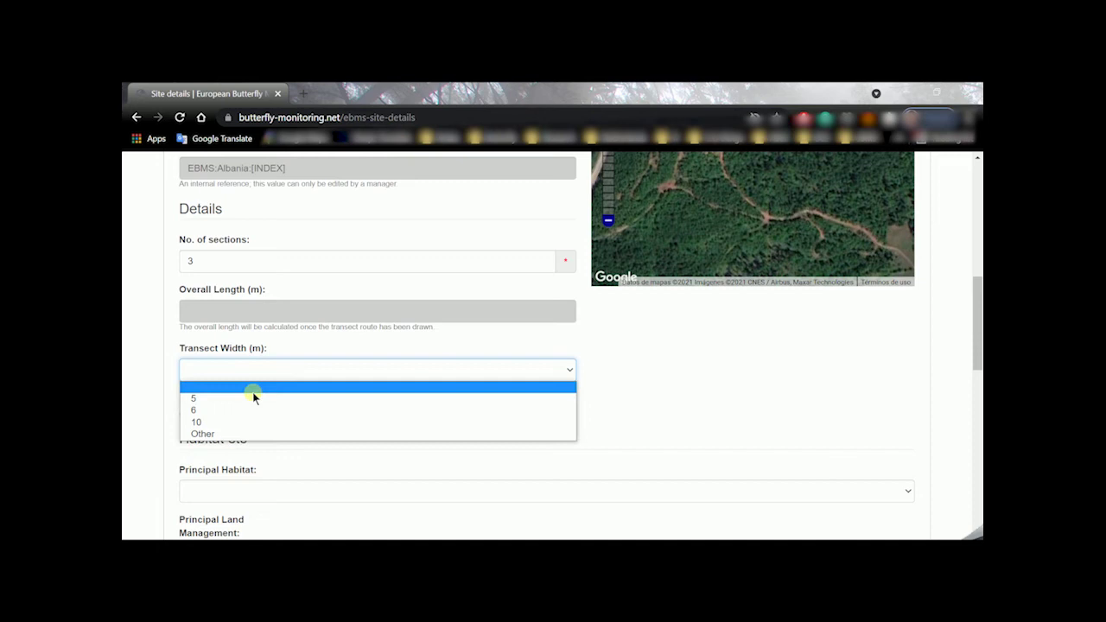
pyautogui.click(256, 397)
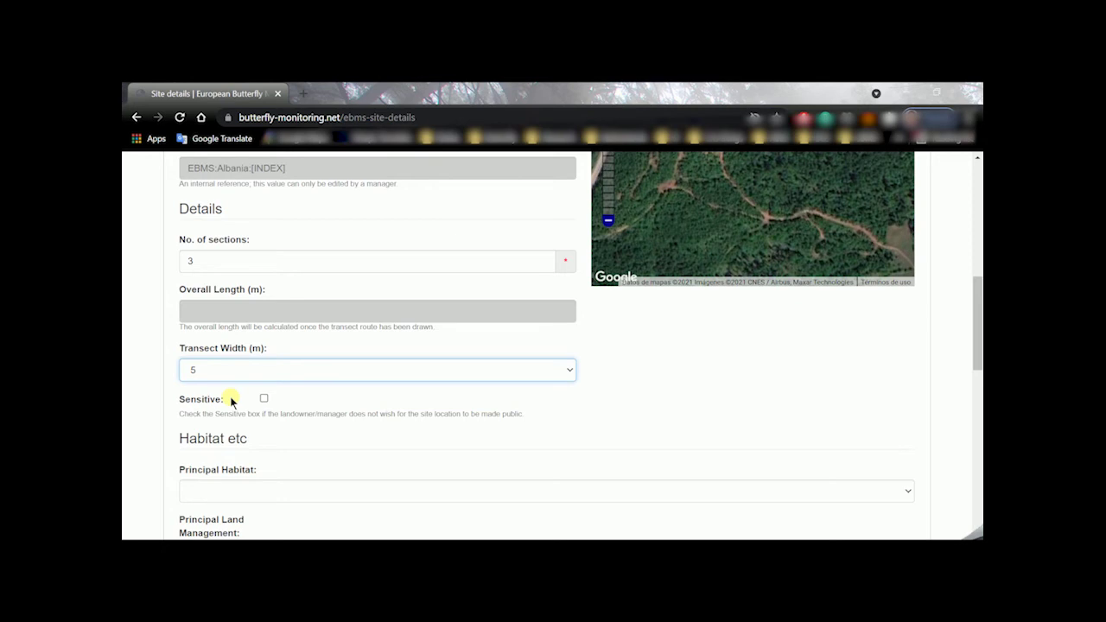
pyautogui.click(260, 374)
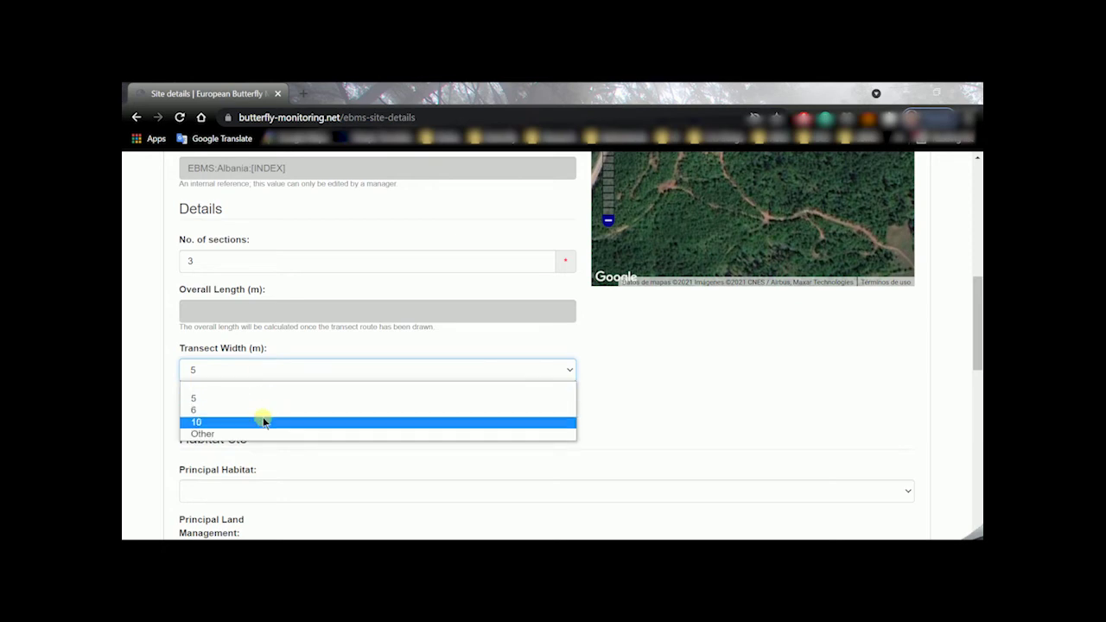
pyautogui.click(280, 400)
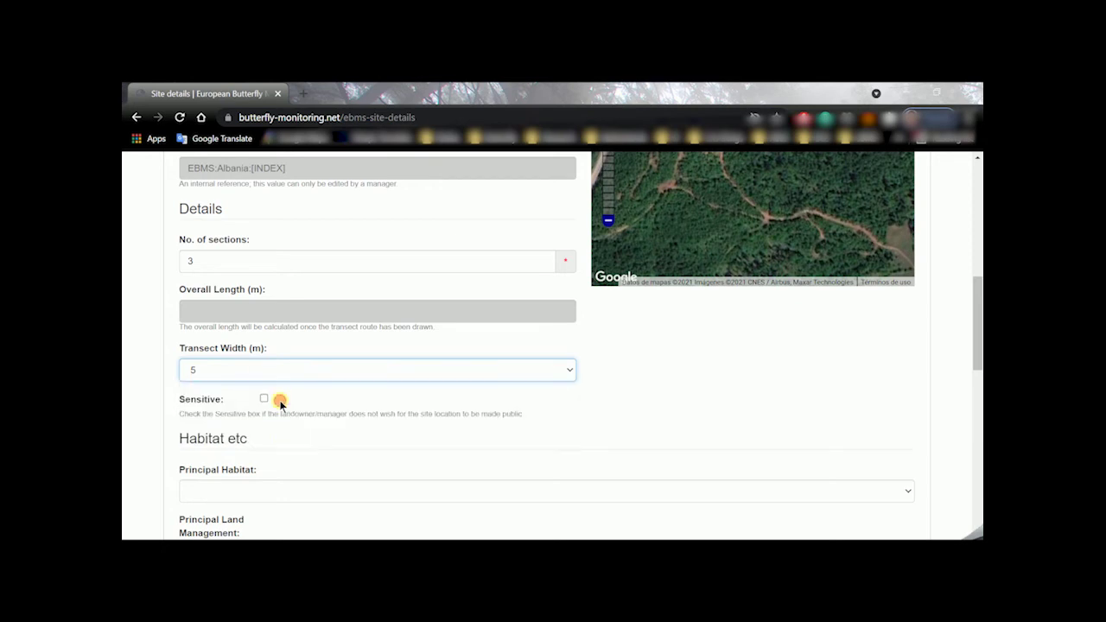
pyautogui.scroll(-3, 280, 402)
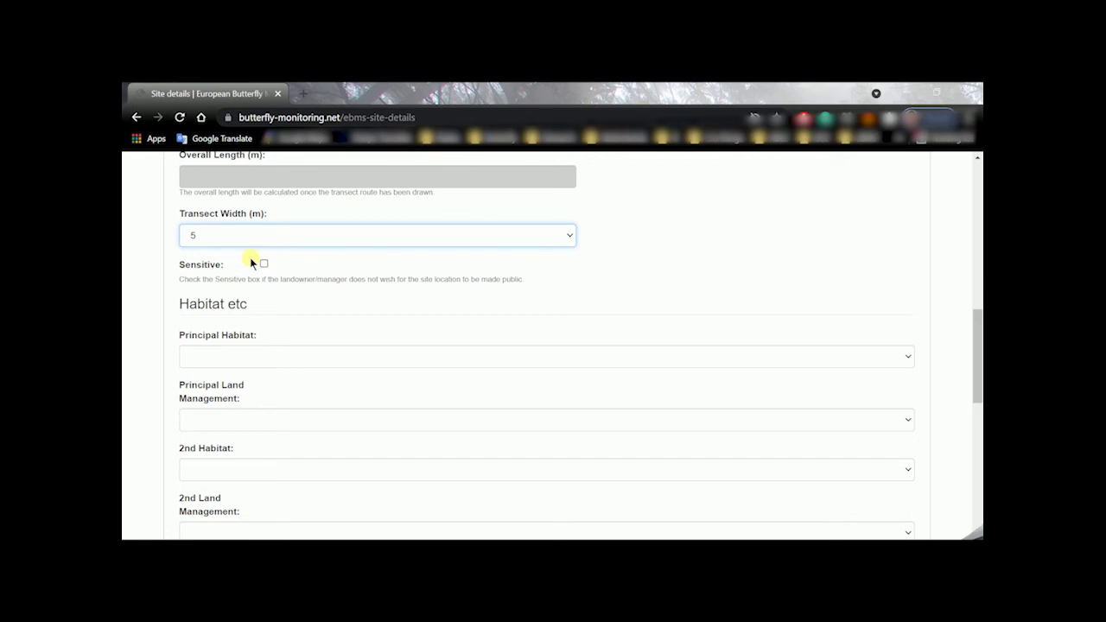
# Leave both habitat dropdowns blank and save the Test-2Alb site
pyautogui.scroll(-1, 269, 311)
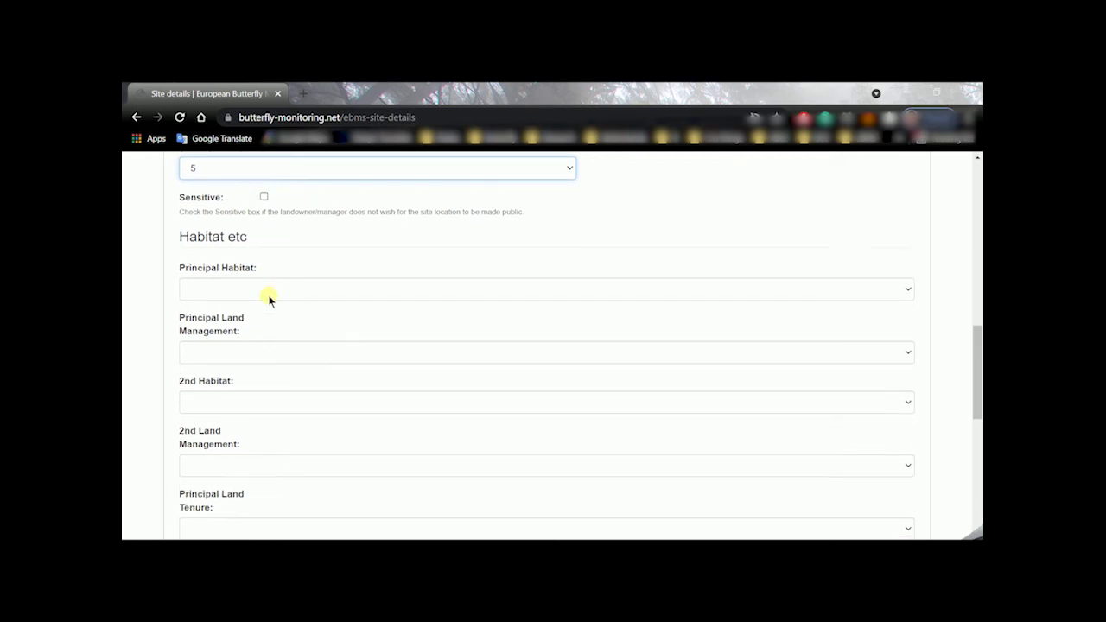
pyautogui.scroll(-1, 268, 300)
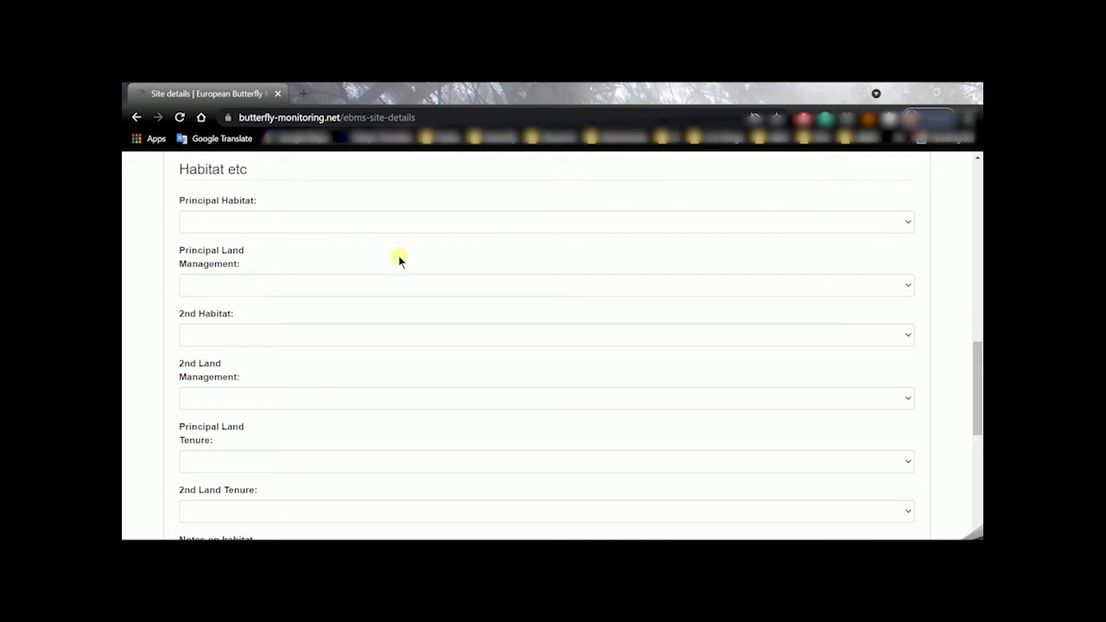
pyautogui.click(366, 229)
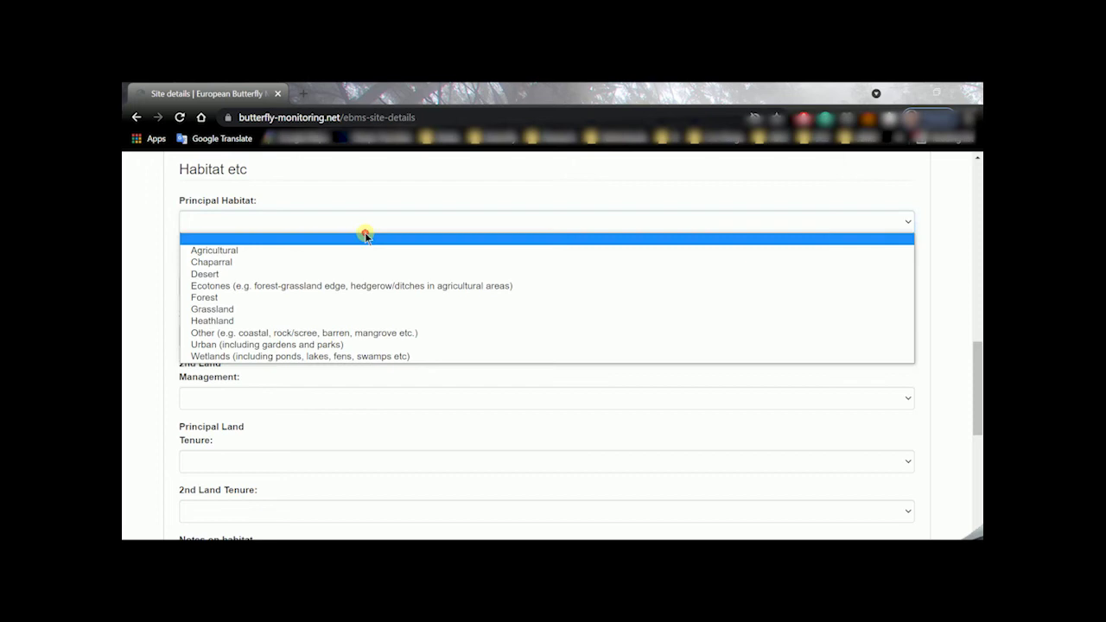
pyautogui.click(366, 236)
pyautogui.click(358, 336)
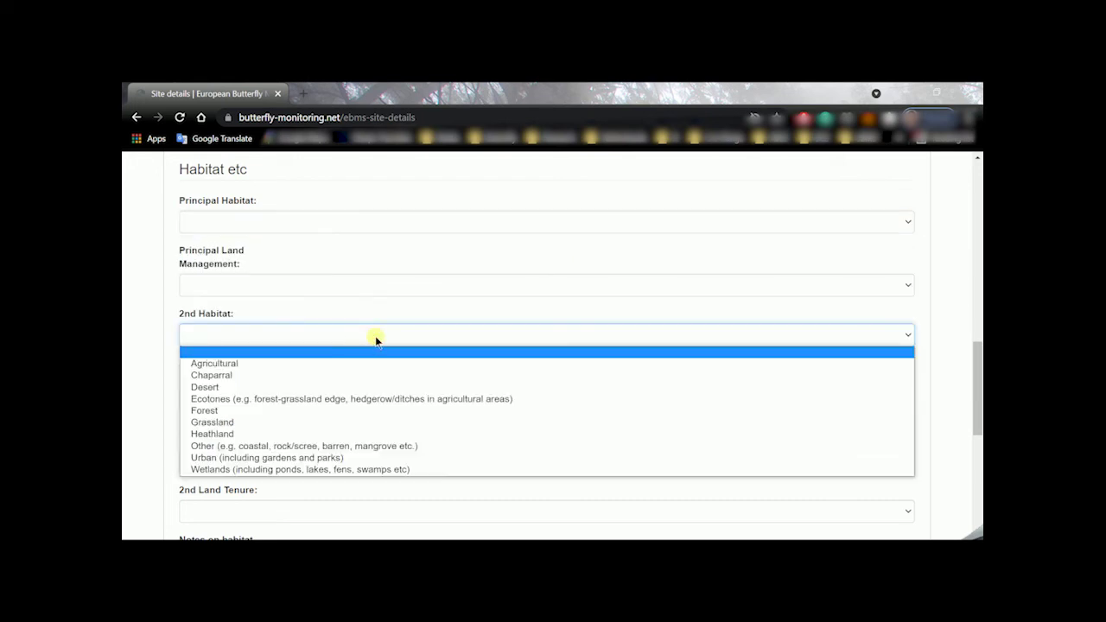
pyautogui.click(376, 339)
pyautogui.scroll(-3, 375, 336)
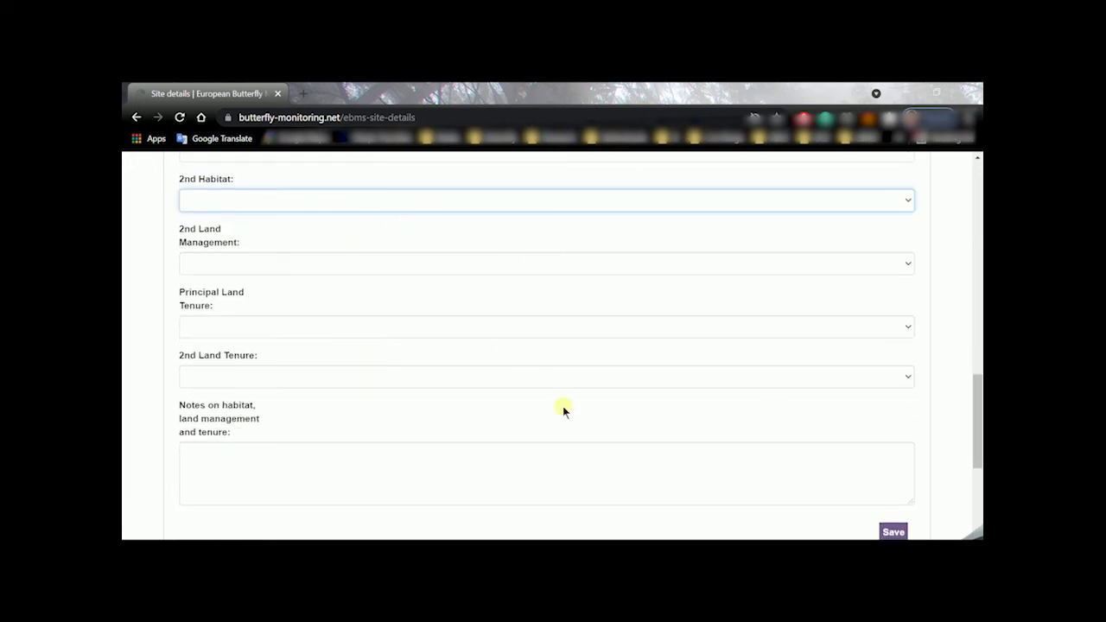
pyautogui.scroll(-1, 562, 410)
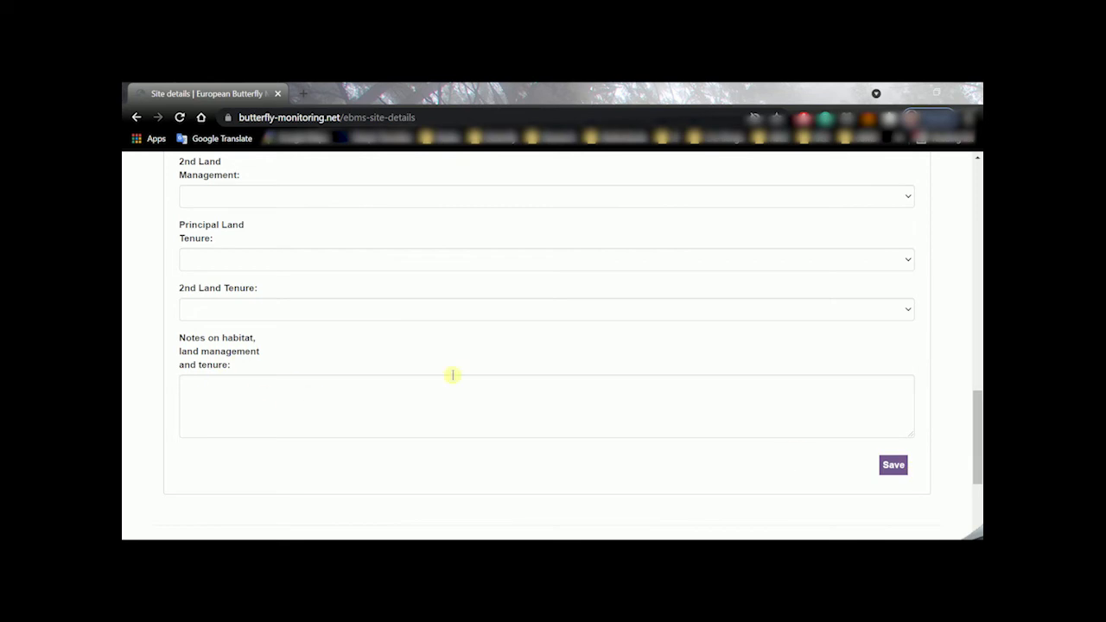
pyautogui.click(897, 470)
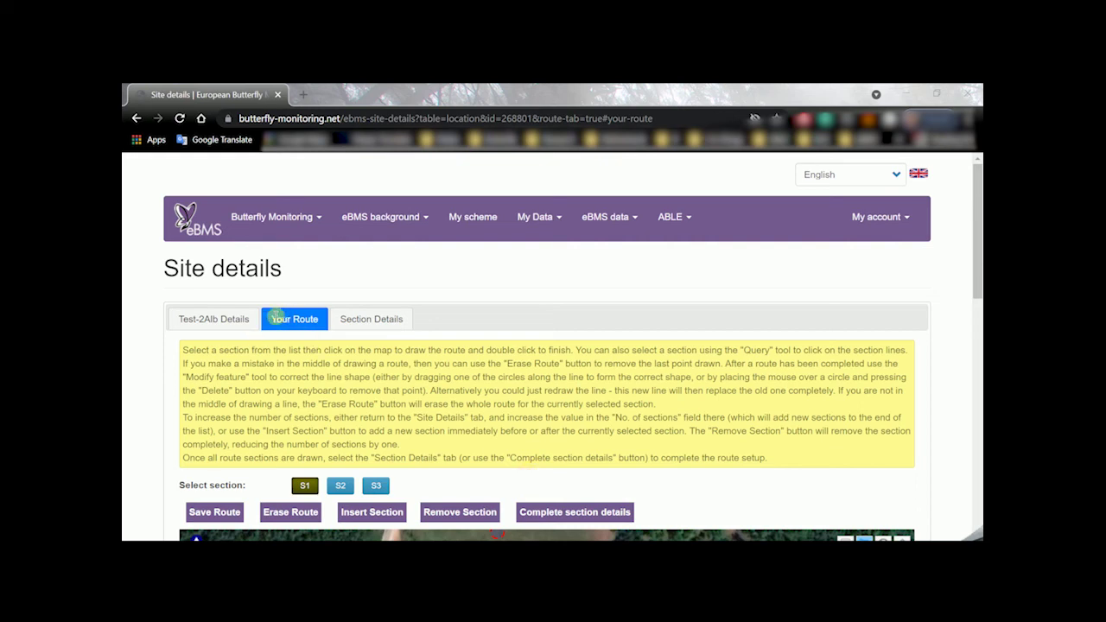
# Scroll the Your Route tab past the instructions down to the satellite route map
pyautogui.click(303, 315)
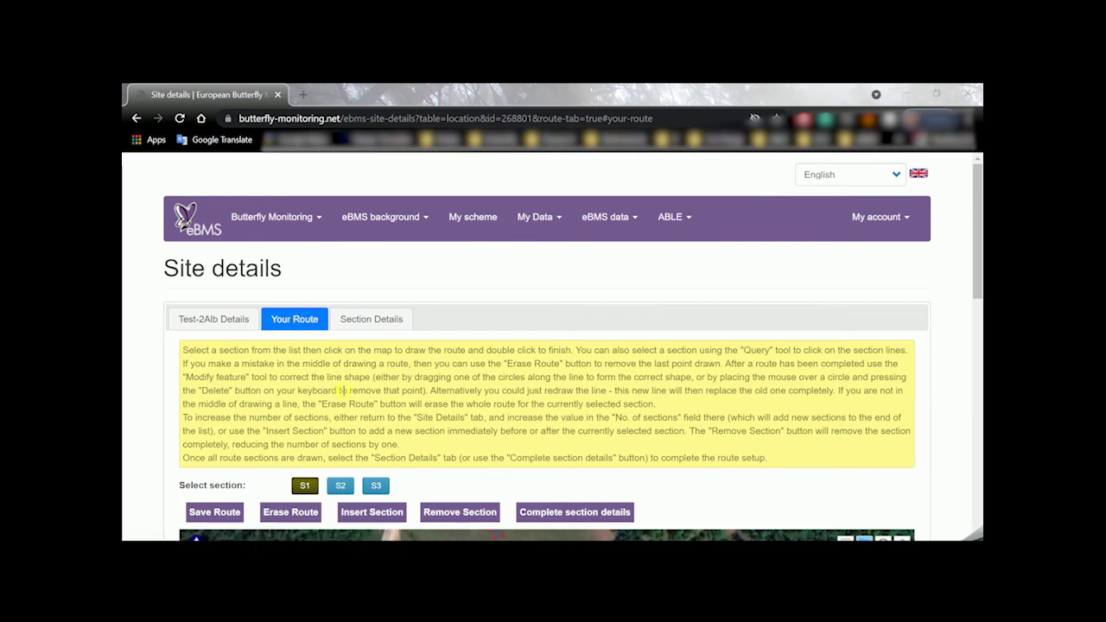
pyautogui.scroll(-2, 343, 392)
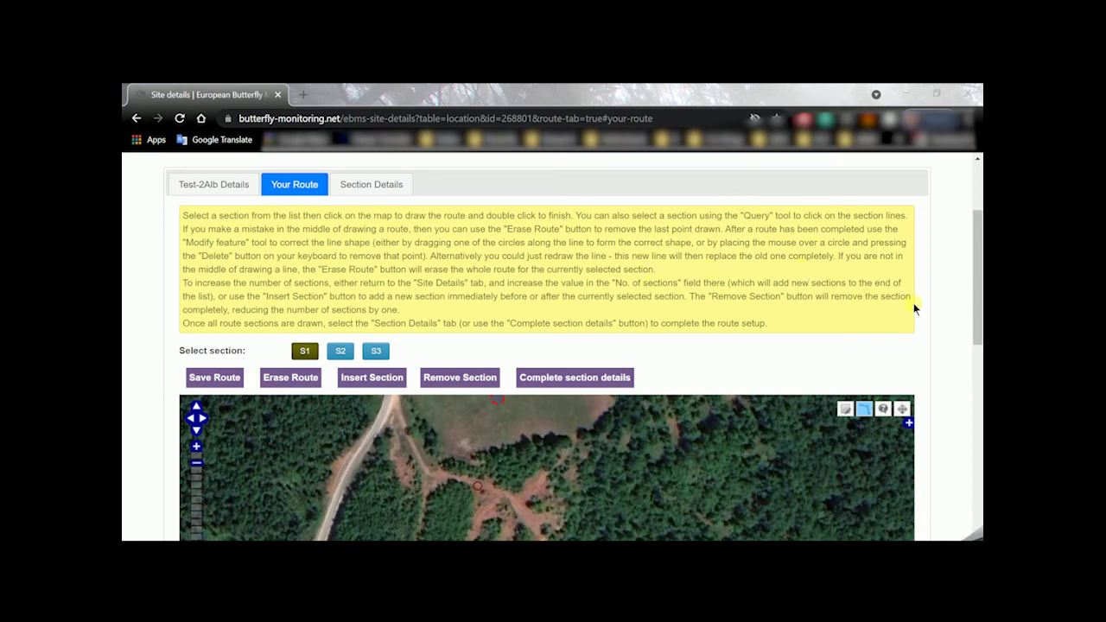
pyautogui.scroll(-3, 924, 315)
pyautogui.moveTo(975, 316); pyautogui.dragTo(977, 328)
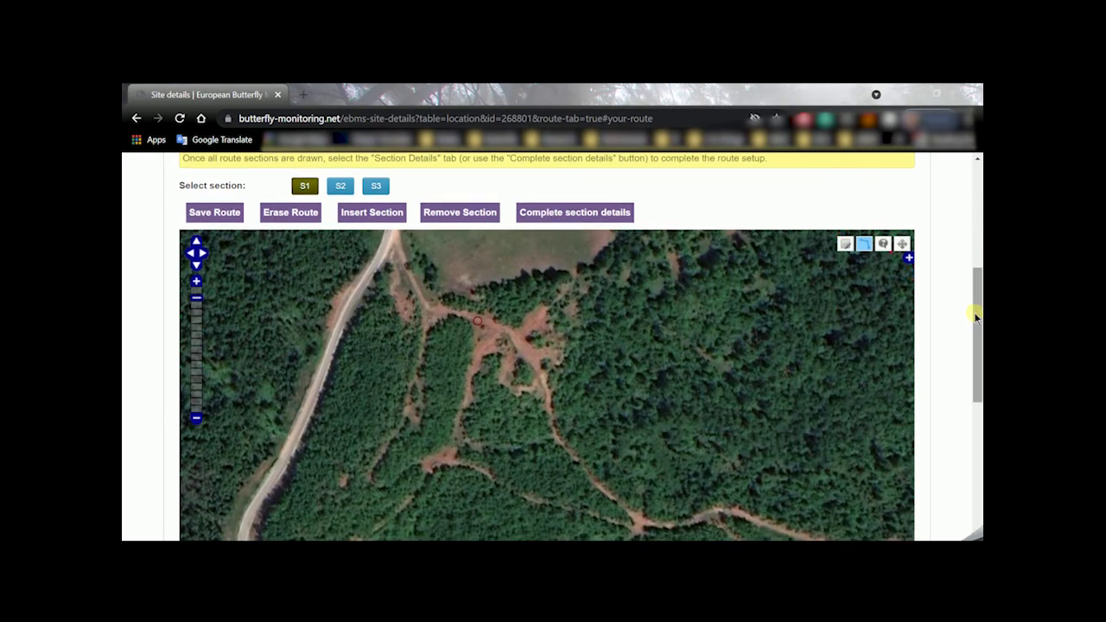
# Zoom the map out twice and compare OpenStreetMap before returning to satellite imagery
pyautogui.moveTo(976, 311)
pyautogui.mouseDown()
pyautogui.moveTo(978, 338)
pyautogui.moveTo(977, 327)
pyautogui.mouseUp()
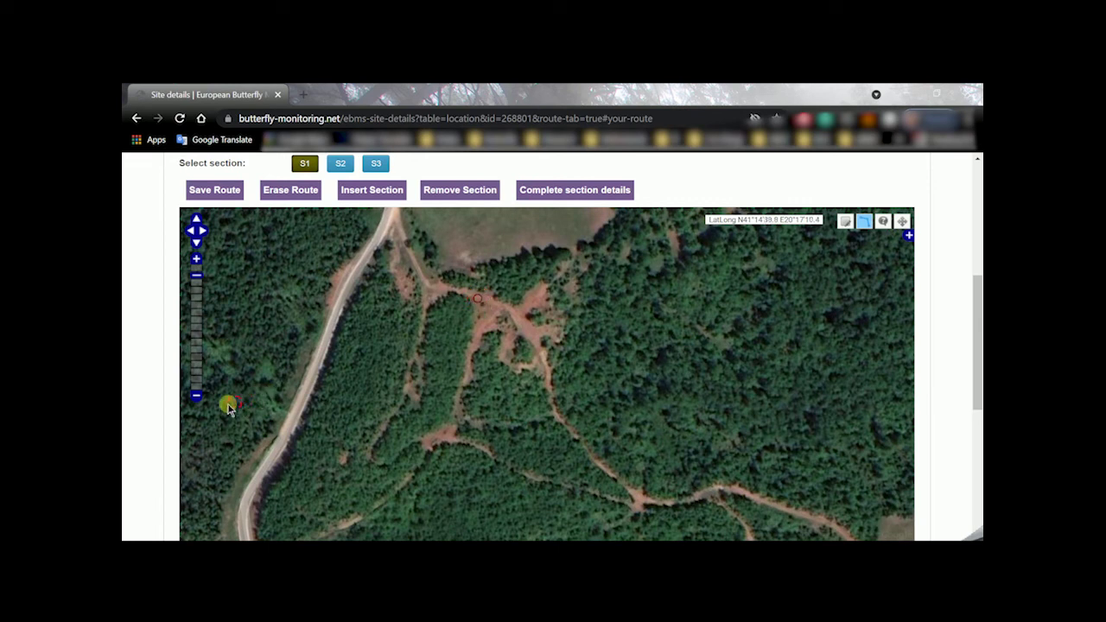
pyautogui.click(197, 398)
pyautogui.click(197, 397)
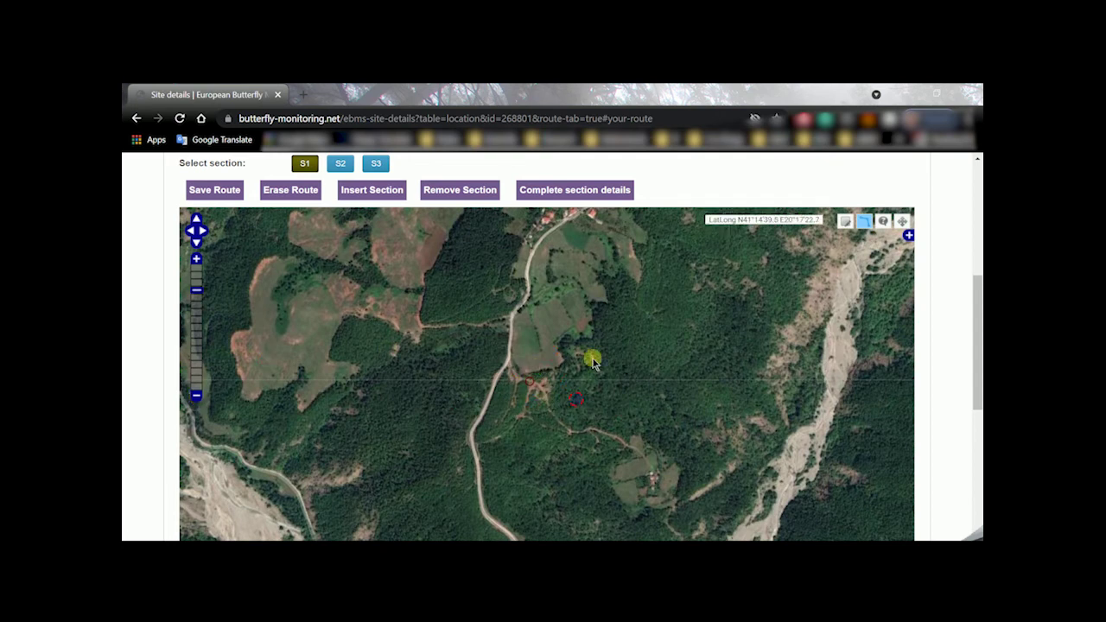
pyautogui.click(908, 238)
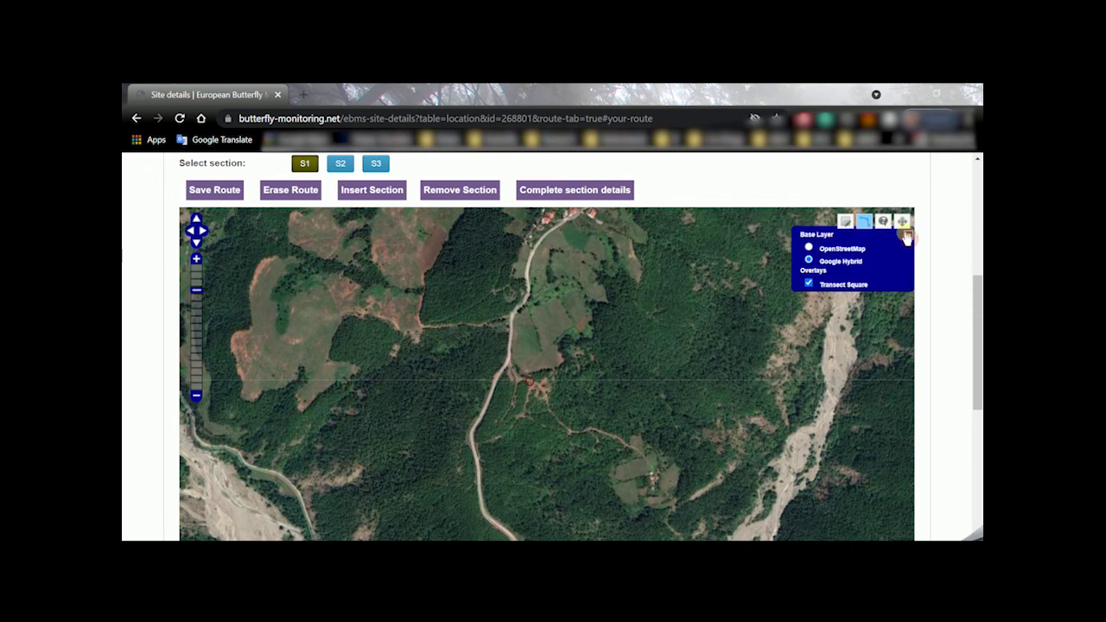
pyautogui.click(809, 248)
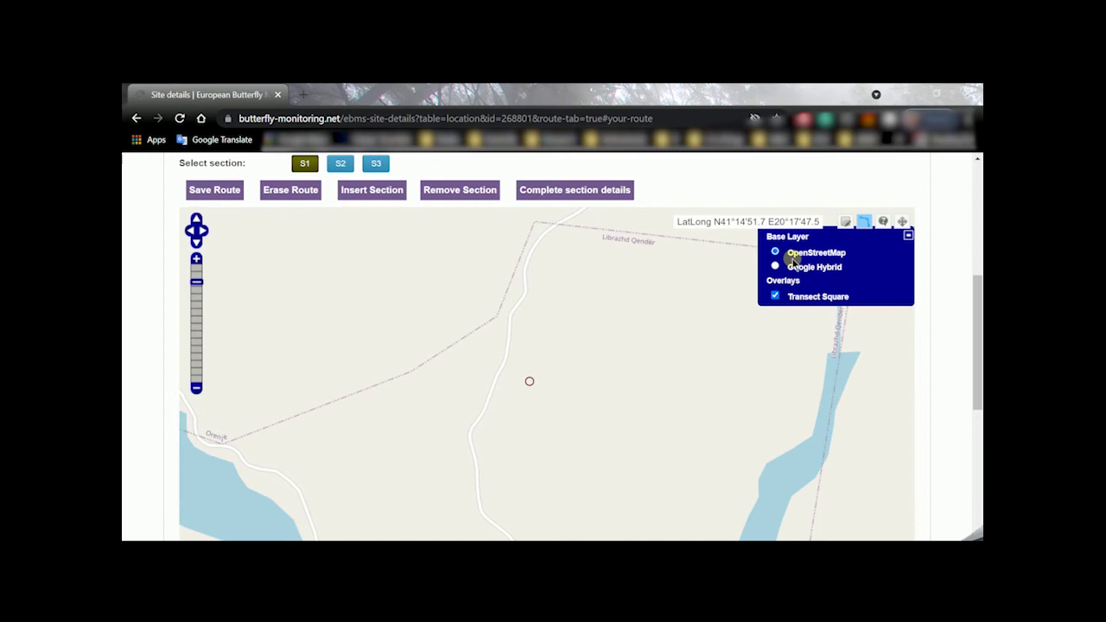
pyautogui.click(774, 267)
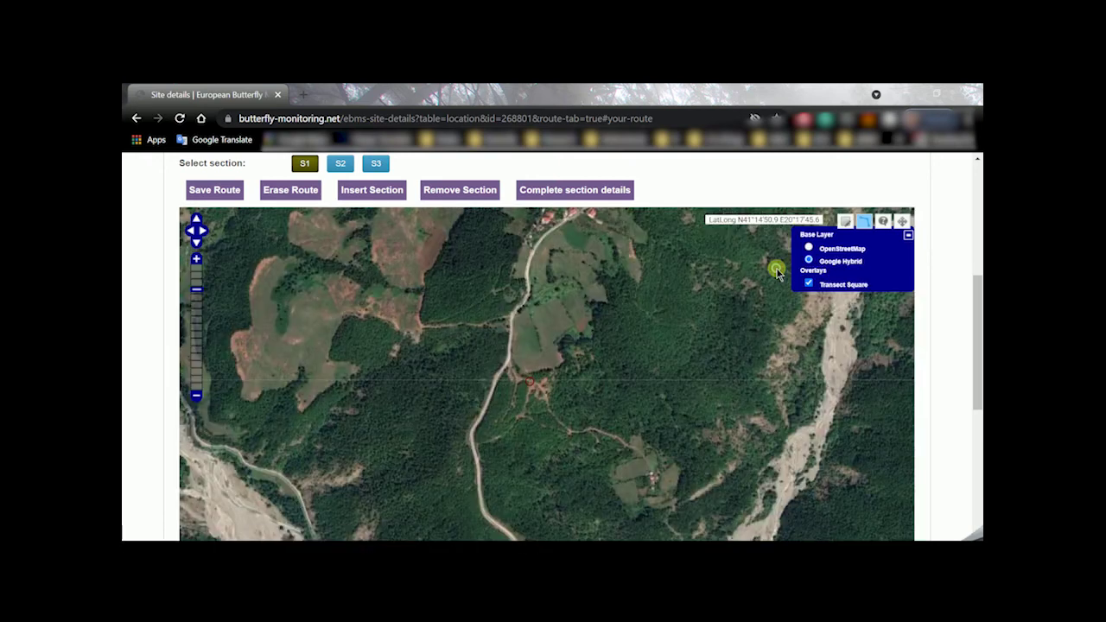
pyautogui.click(908, 236)
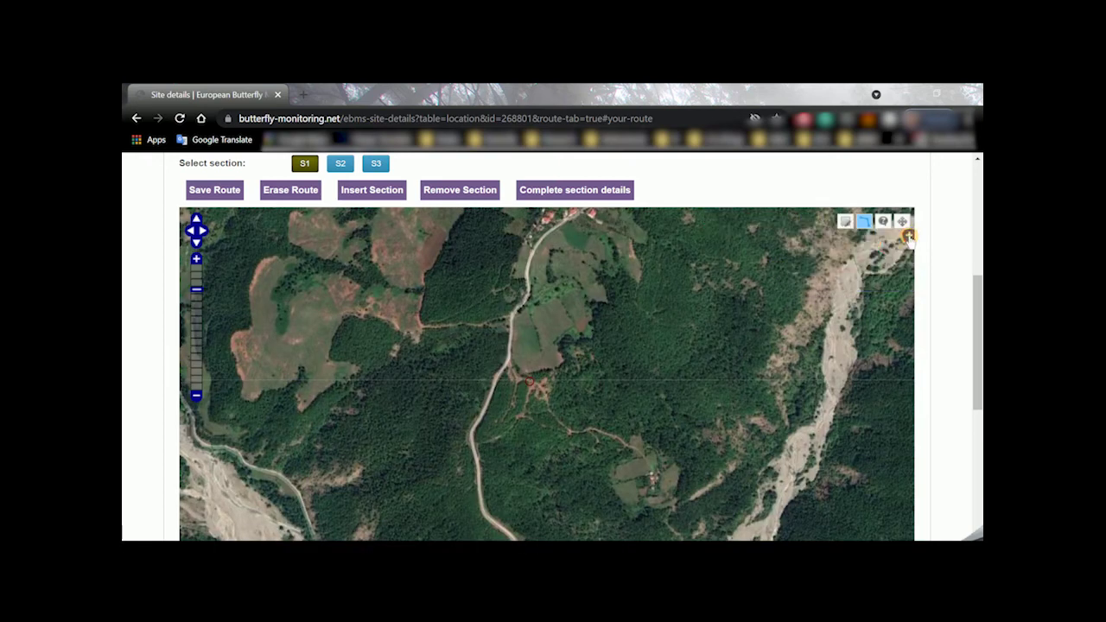
# Zoom in one level and centre the farm buildings on the satellite map
pyautogui.click(196, 260)
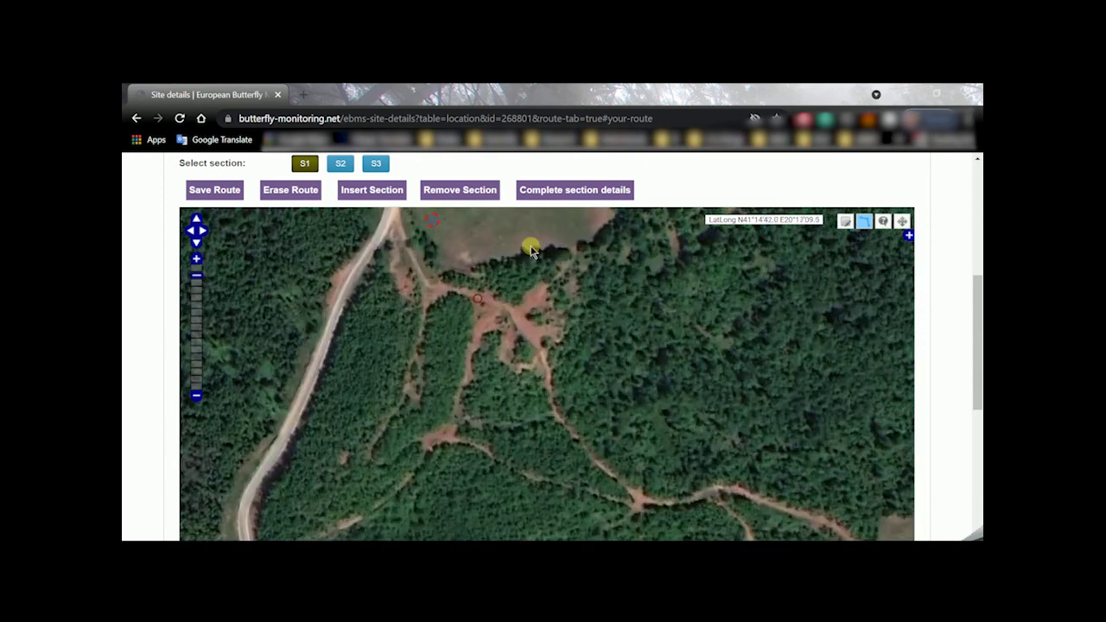
pyautogui.moveTo(714, 467); pyautogui.dragTo(576, 321)
pyautogui.moveTo(642, 337); pyautogui.dragTo(538, 314)
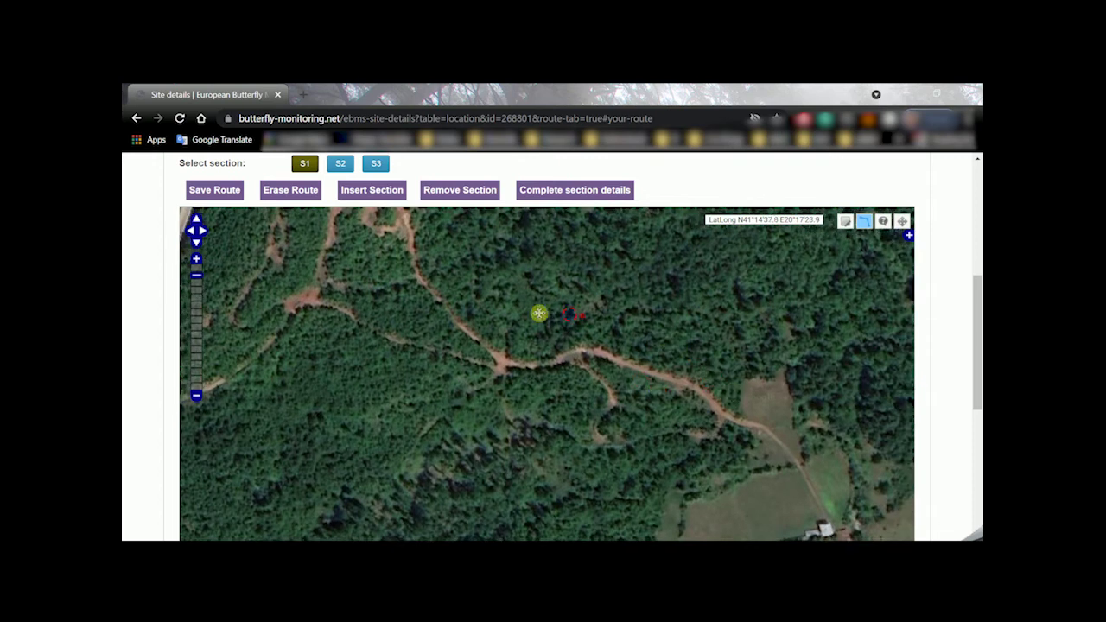
pyautogui.moveTo(716, 420); pyautogui.dragTo(521, 330)
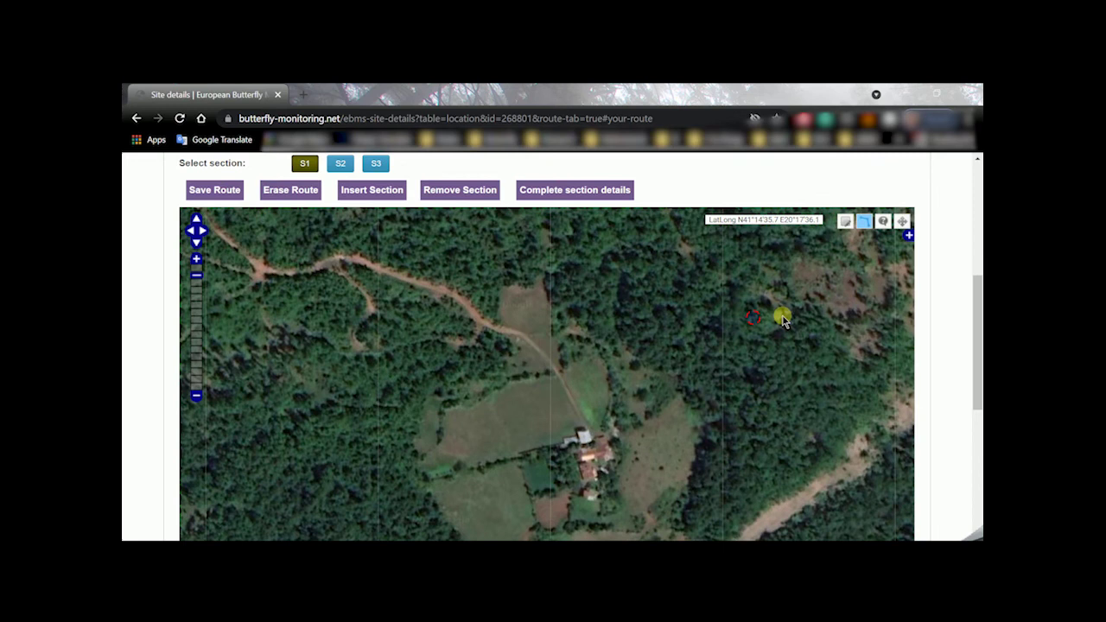
# Select section S1 and check the map tools' tooltips, including the line-drawing tool
pyautogui.scroll(1, 143, 226)
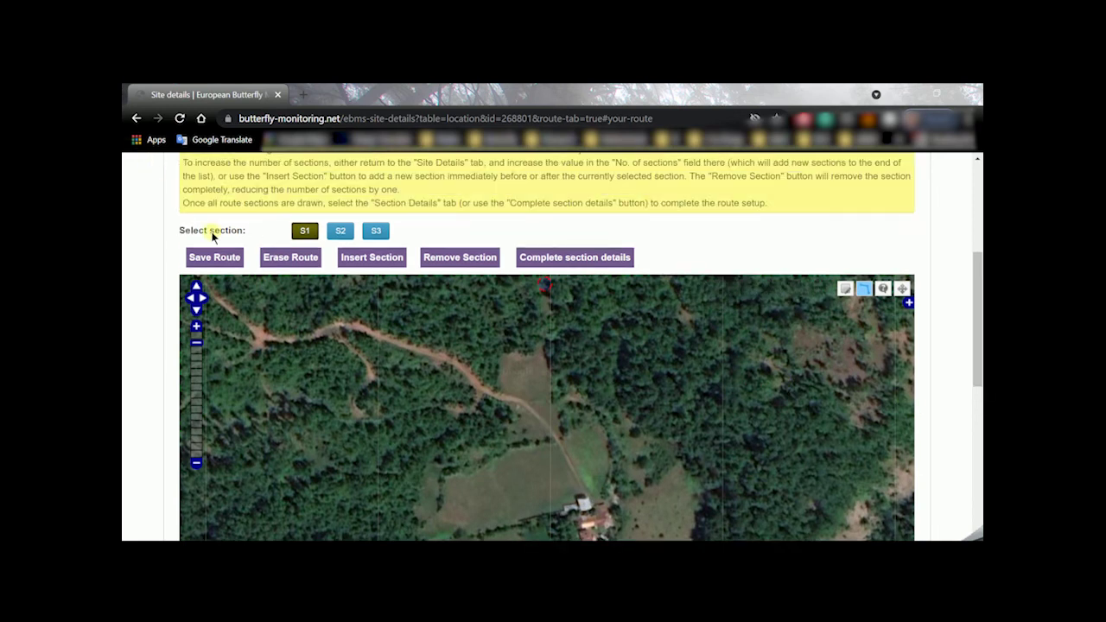
pyautogui.click(307, 232)
pyautogui.click(845, 288)
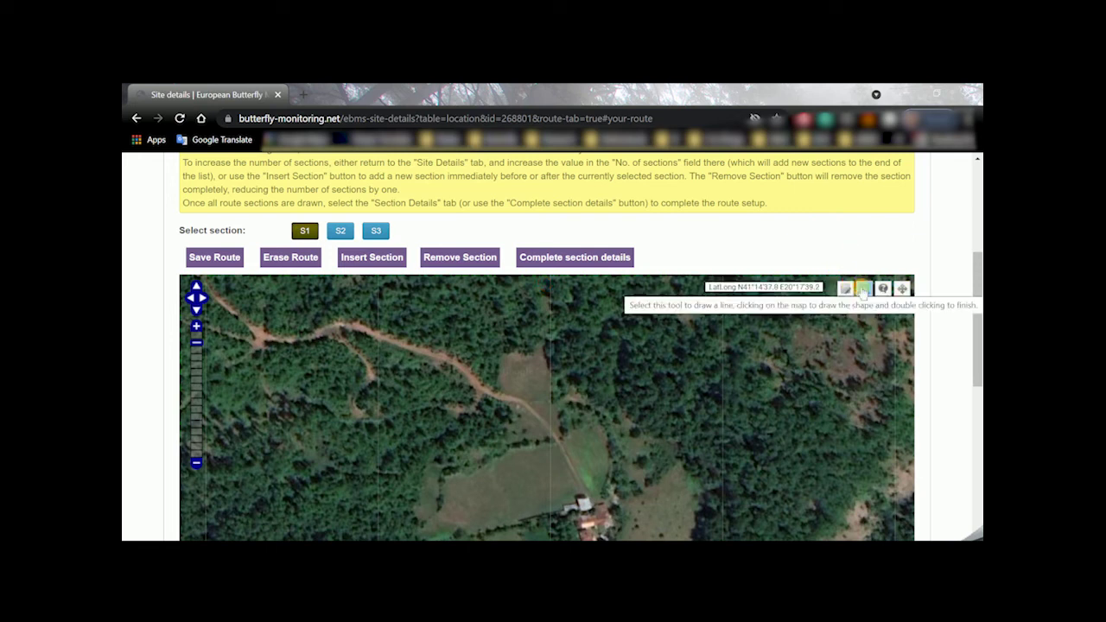
pyautogui.click(864, 292)
pyautogui.click(863, 289)
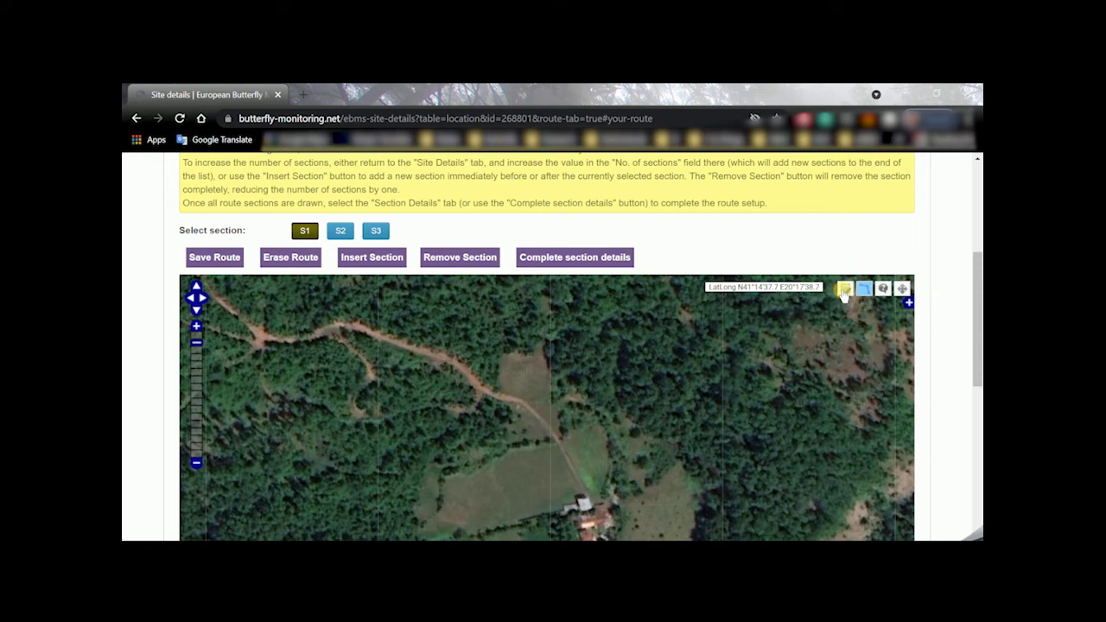
pyautogui.click(843, 291)
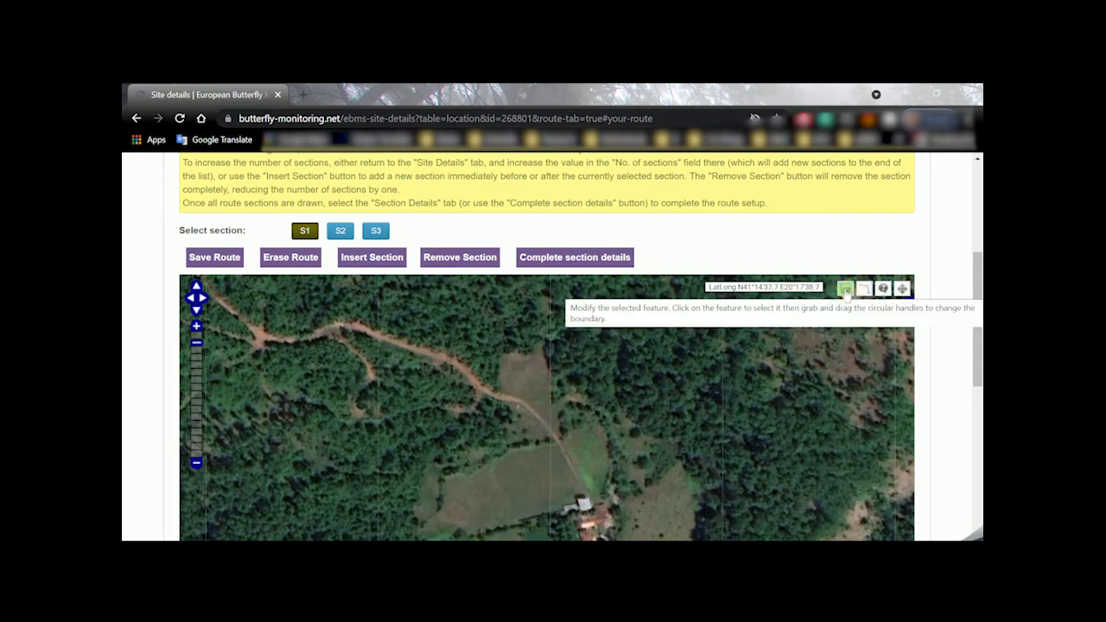
# Pan the map until the farmhouse sits lower centre, then switch on line drawing
pyautogui.click(901, 288)
pyautogui.moveTo(625, 407); pyautogui.dragTo(909, 358)
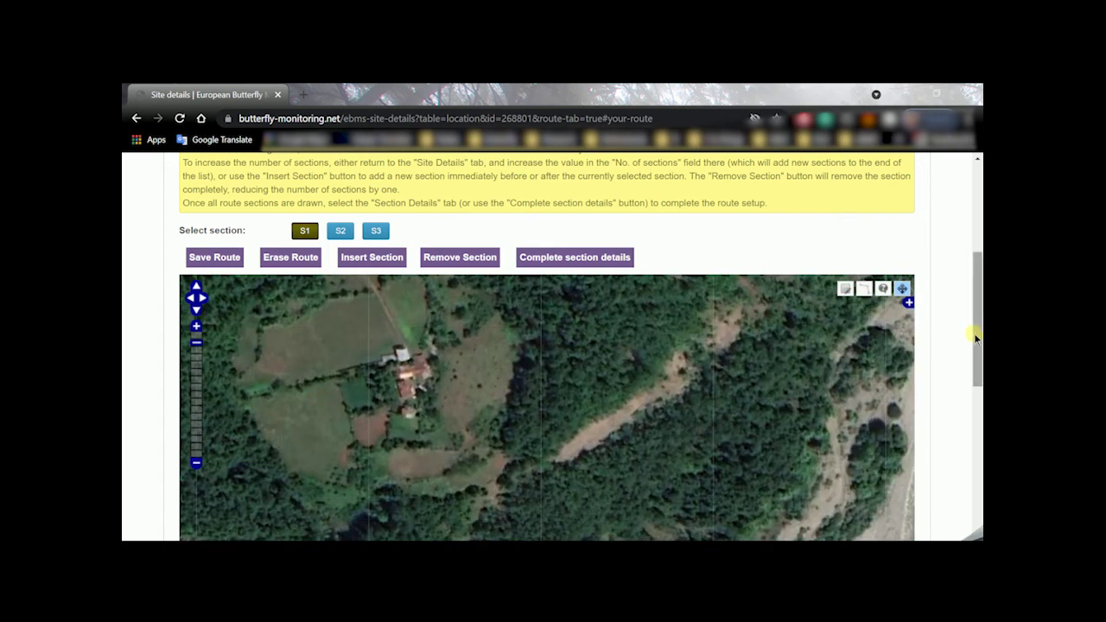
pyautogui.moveTo(974, 337); pyautogui.dragTo(976, 365)
pyautogui.moveTo(434, 320); pyautogui.dragTo(558, 378)
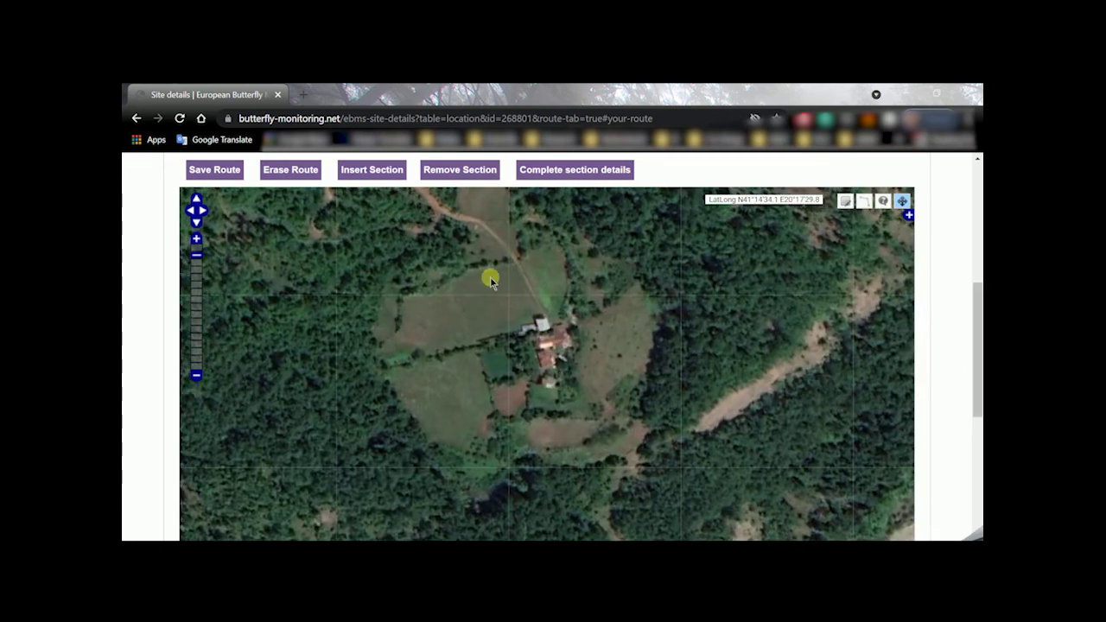
pyautogui.moveTo(490, 281); pyautogui.dragTo(538, 365)
pyautogui.moveTo(393, 319); pyautogui.dragTo(417, 353)
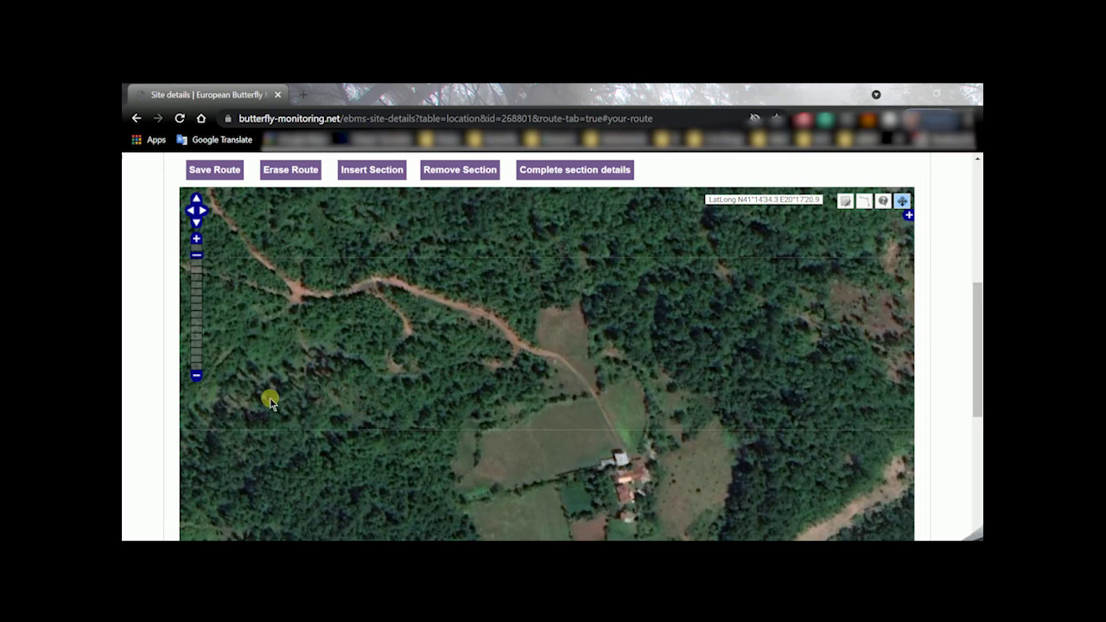
pyautogui.moveTo(313, 240); pyautogui.dragTo(319, 372)
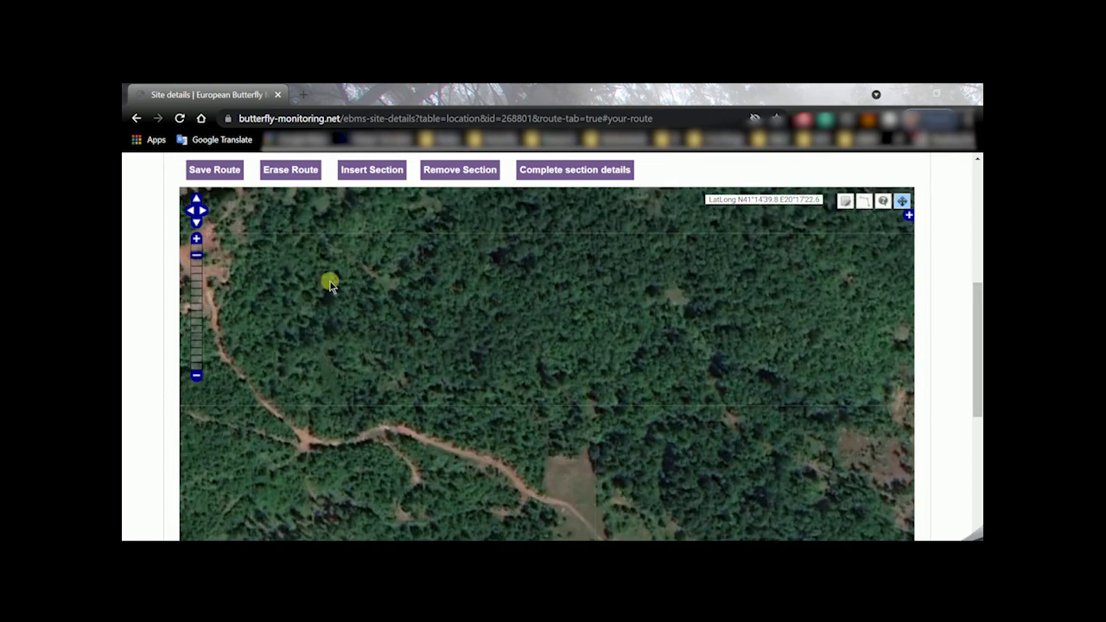
pyautogui.moveTo(331, 285); pyautogui.dragTo(728, 288)
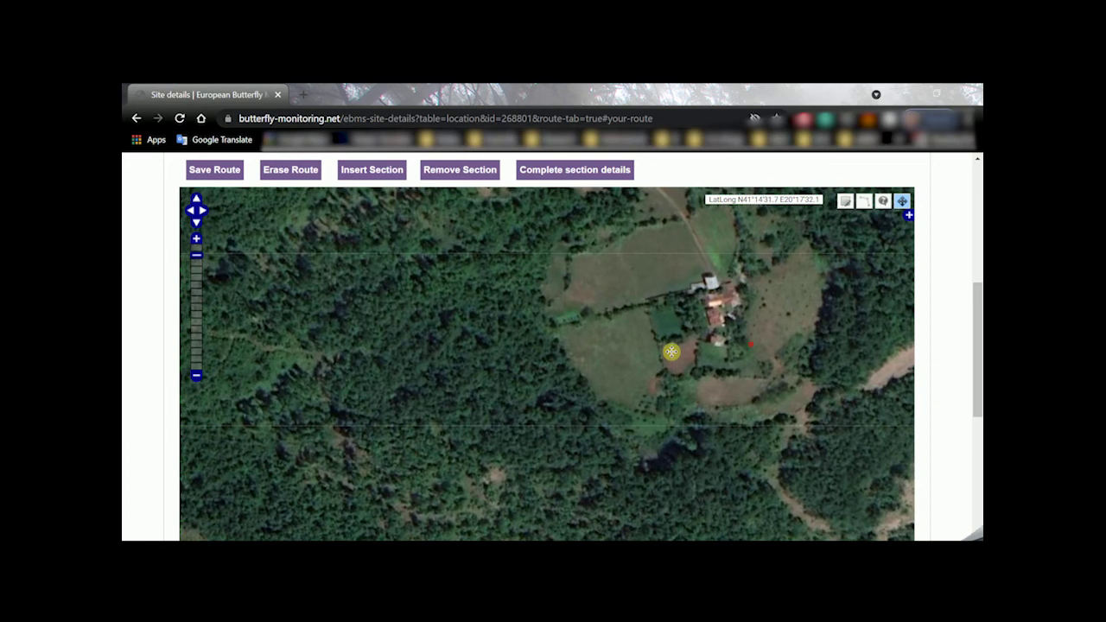
pyautogui.moveTo(671, 352); pyautogui.dragTo(455, 319)
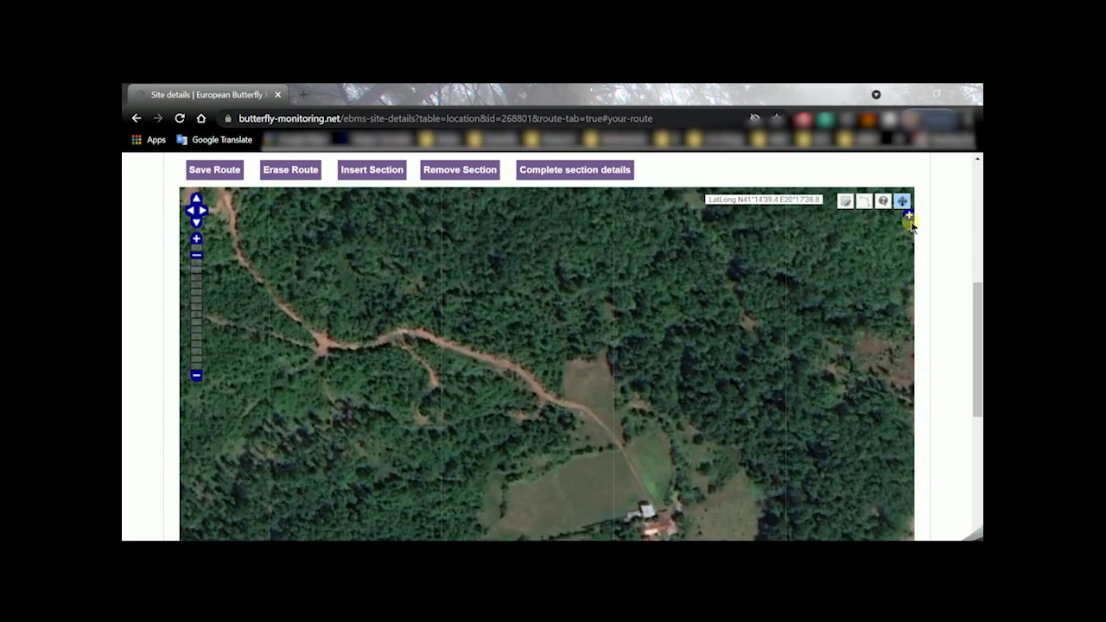
pyautogui.click(866, 204)
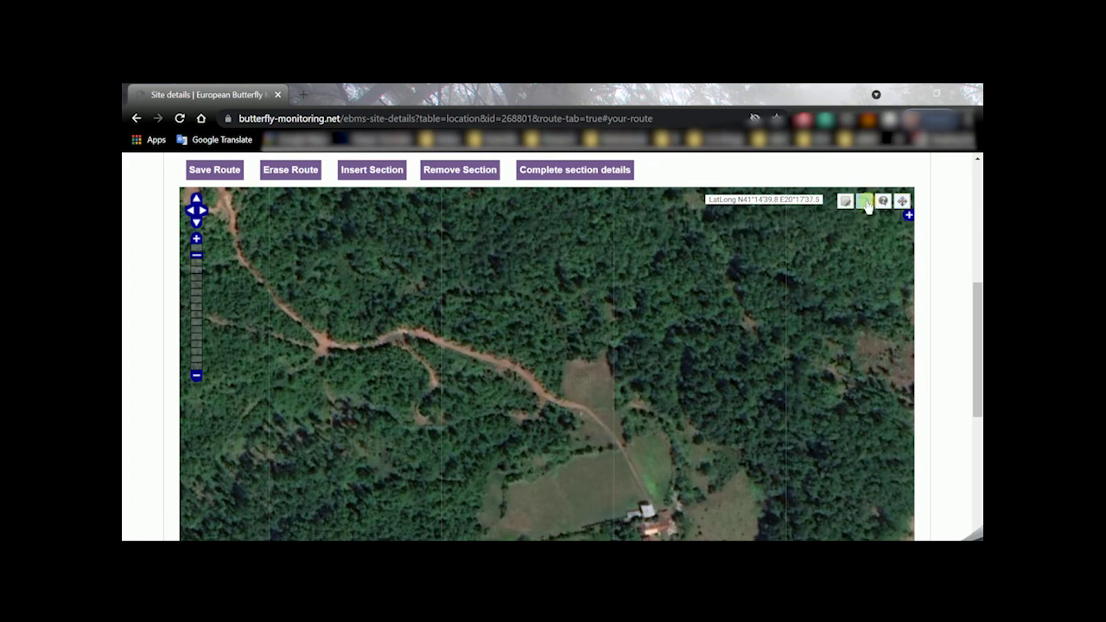
pyautogui.moveTo(674, 398); pyautogui.dragTo(627, 371)
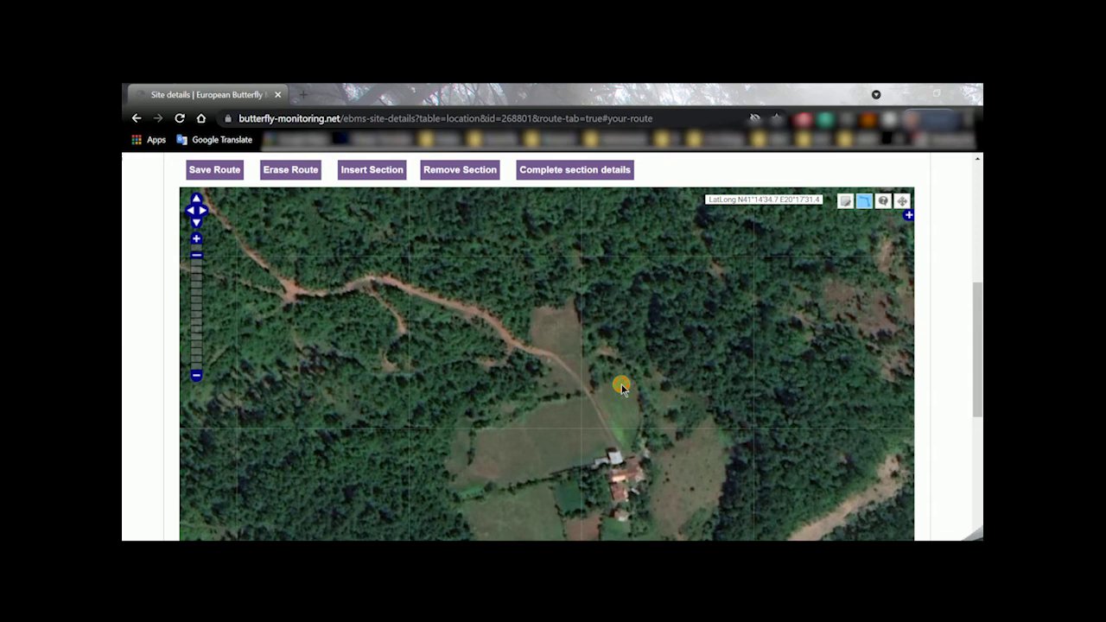
# Draw the S1 route line from the farmhouse through four points up the track, finishing at the field's upper edge
pyautogui.click(613, 449)
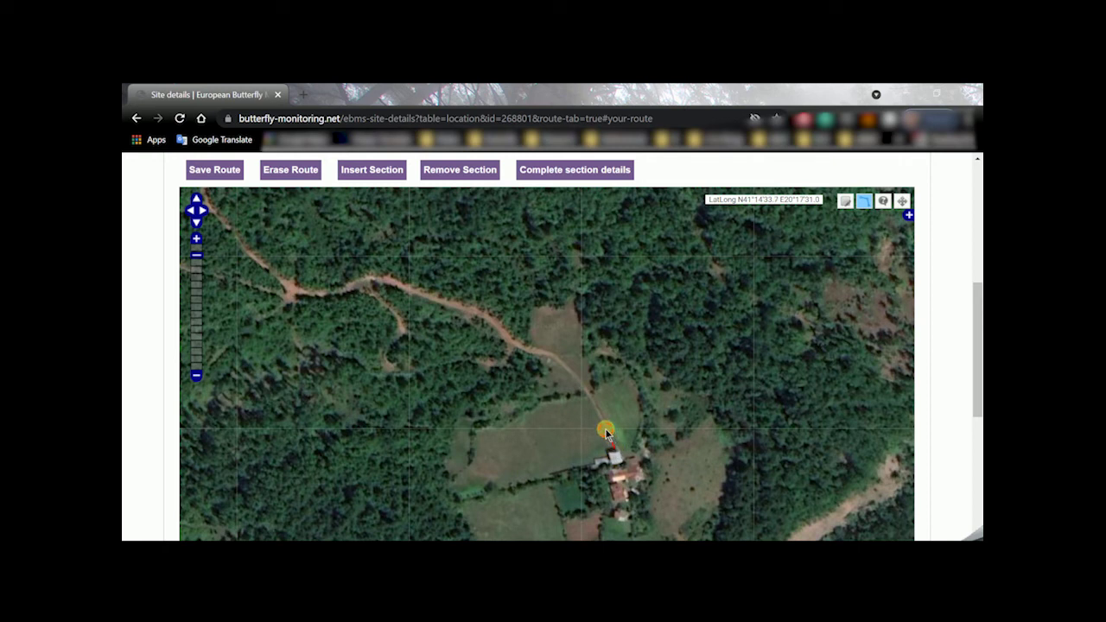
pyautogui.click(570, 374)
pyautogui.click(555, 357)
pyautogui.click(530, 351)
pyautogui.doubleClick(523, 350)
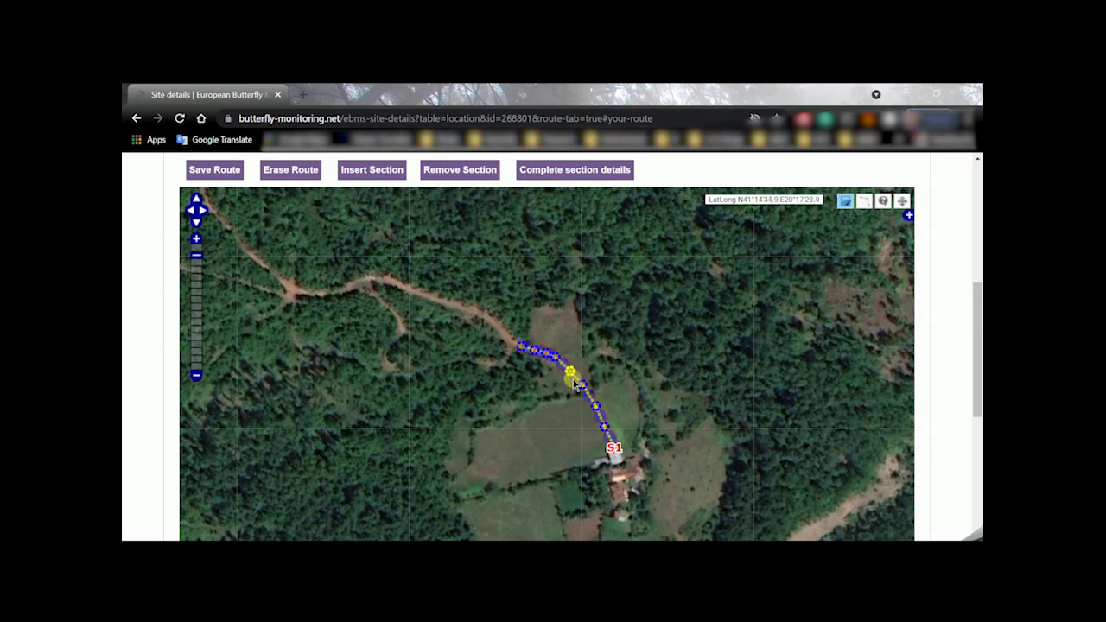
# Reshape S1 by moving its vertices so the route bends east around the field
pyautogui.click(844, 203)
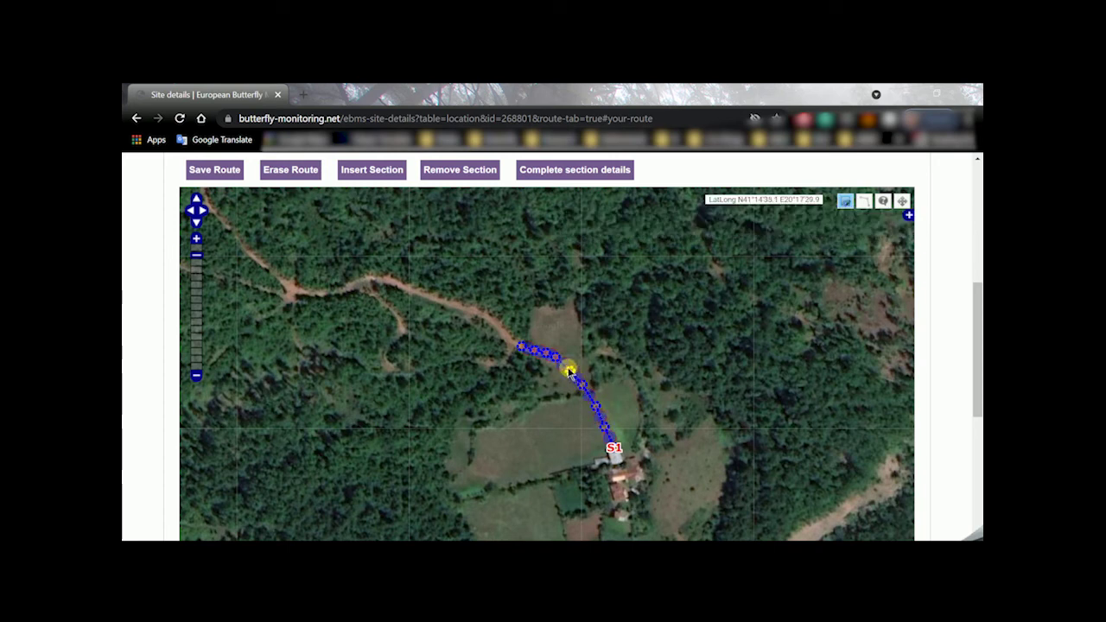
pyautogui.moveTo(555, 357); pyautogui.dragTo(574, 354)
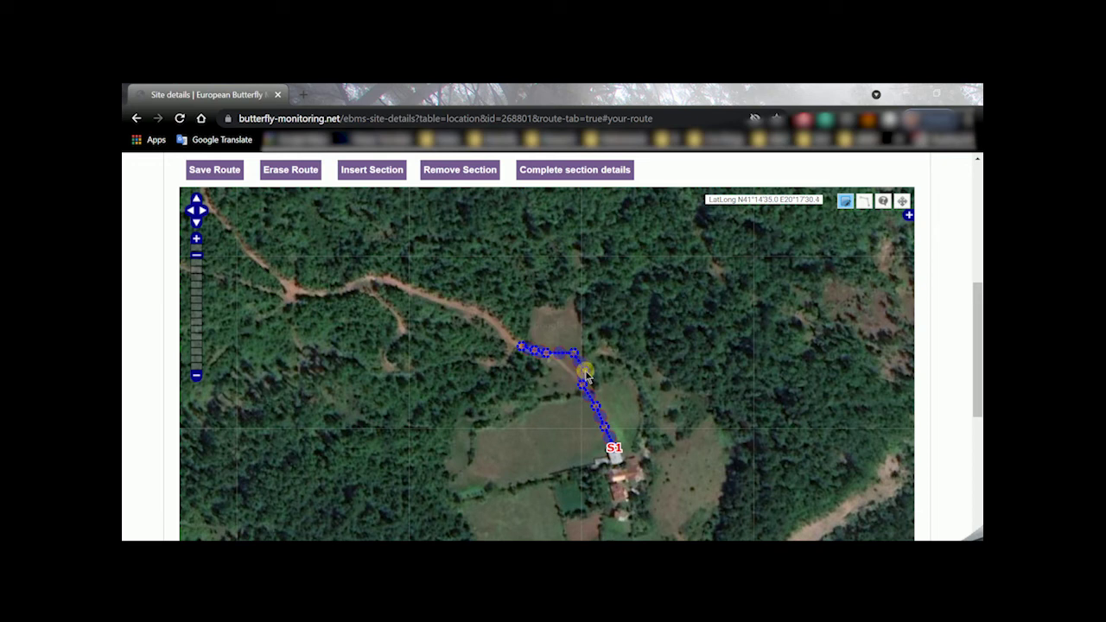
pyautogui.moveTo(573, 354)
pyautogui.mouseDown()
pyautogui.moveTo(558, 363)
pyautogui.moveTo(579, 366)
pyautogui.moveTo(572, 372)
pyautogui.mouseUp()
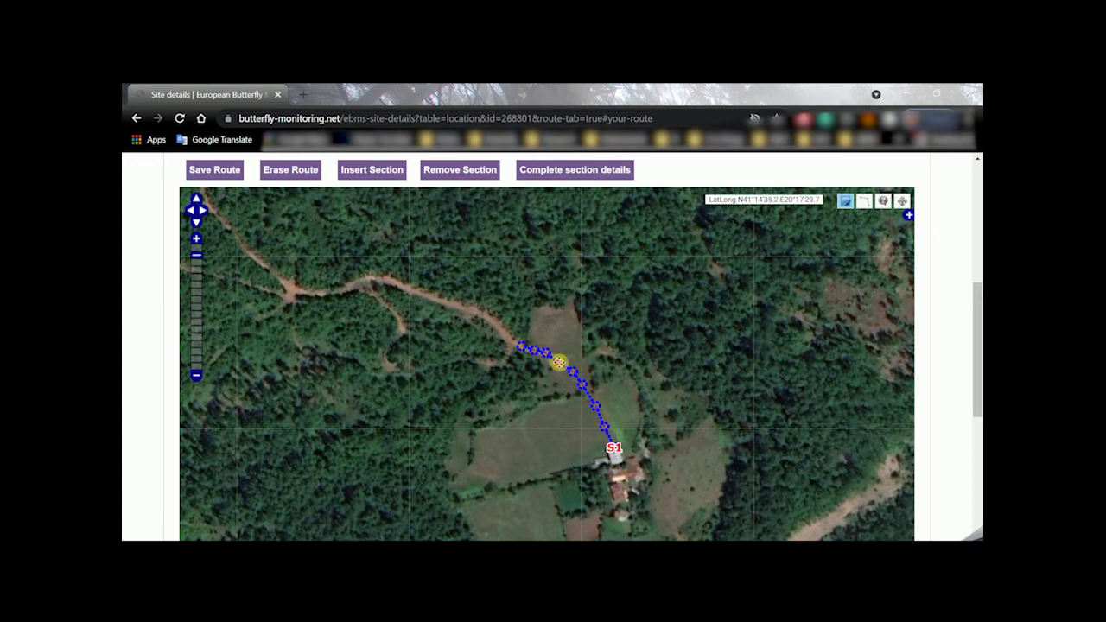
pyautogui.moveTo(607, 435)
pyautogui.mouseDown()
pyautogui.moveTo(635, 439)
pyautogui.moveTo(637, 408)
pyautogui.mouseUp()
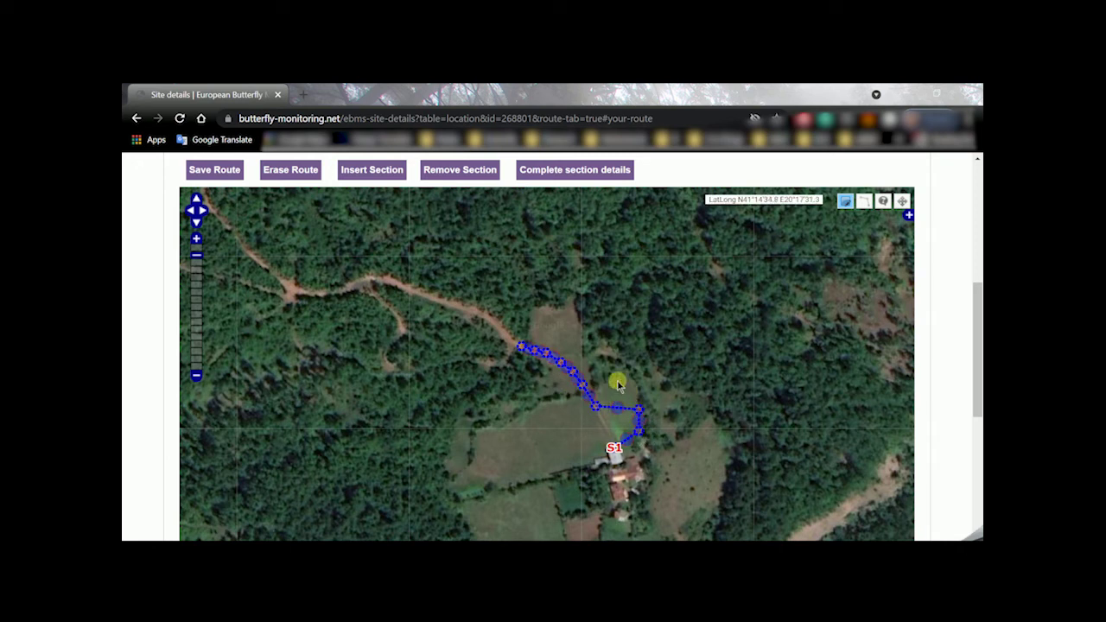
pyautogui.moveTo(626, 402)
pyautogui.mouseDown()
pyautogui.moveTo(636, 395)
pyautogui.moveTo(622, 386)
pyautogui.moveTo(591, 398)
pyautogui.mouseUp()
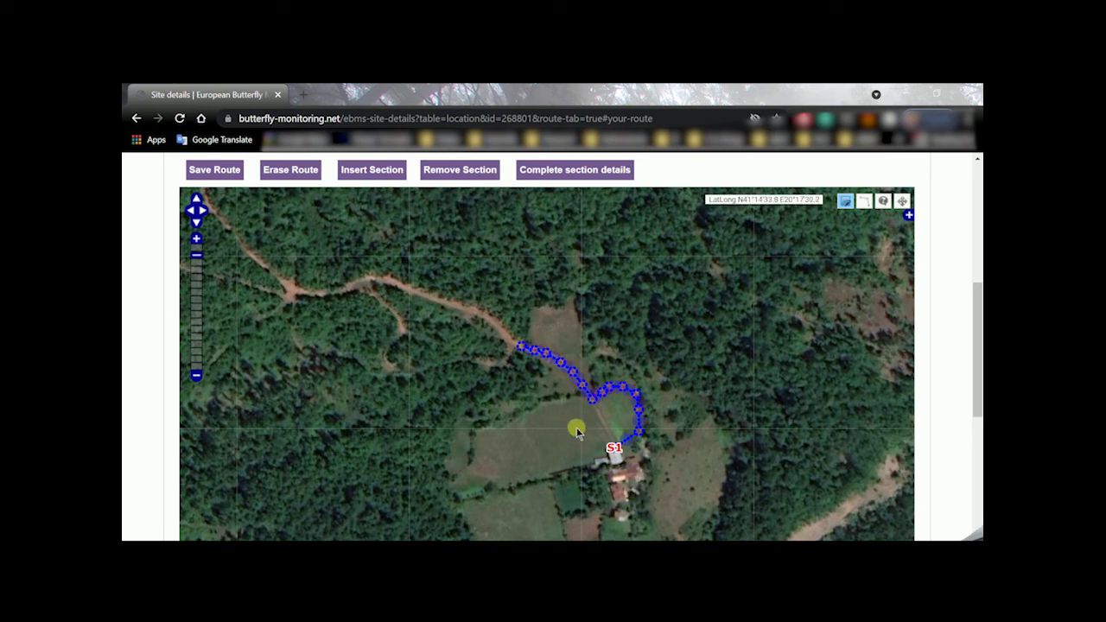
# Save the reshaped S1 route and return to map navigation
pyautogui.click(210, 170)
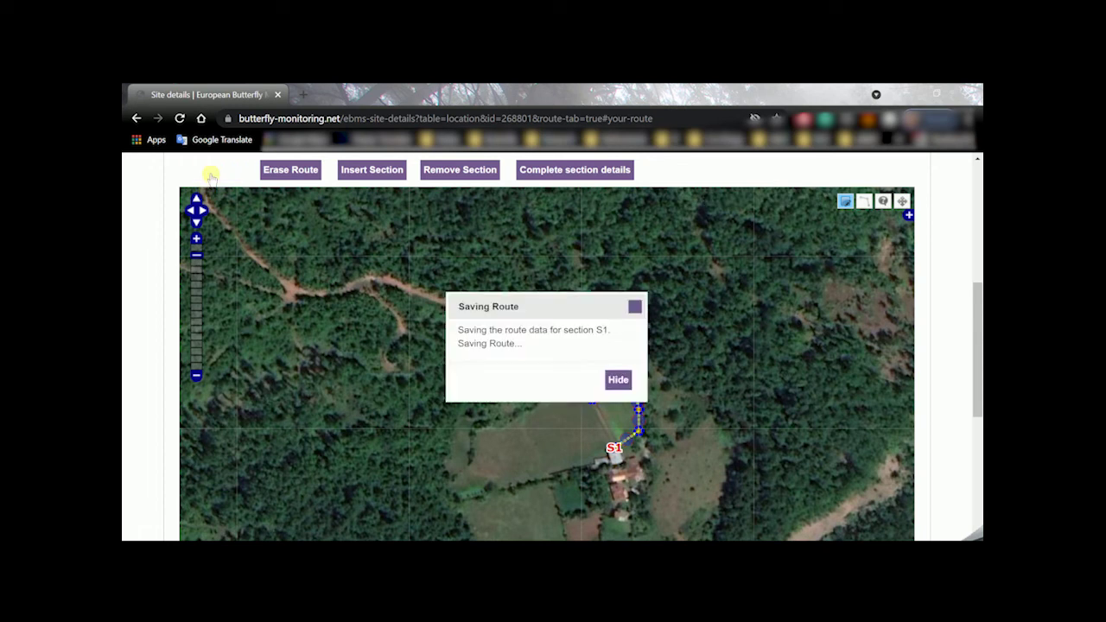
pyautogui.click(901, 201)
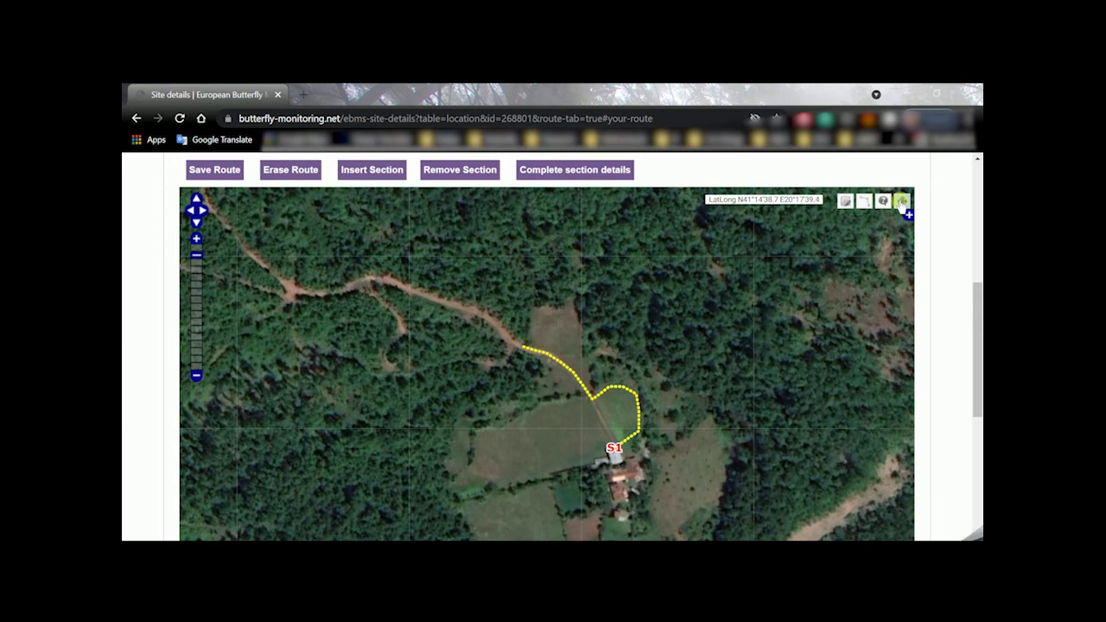
pyautogui.scroll(1, 978, 345)
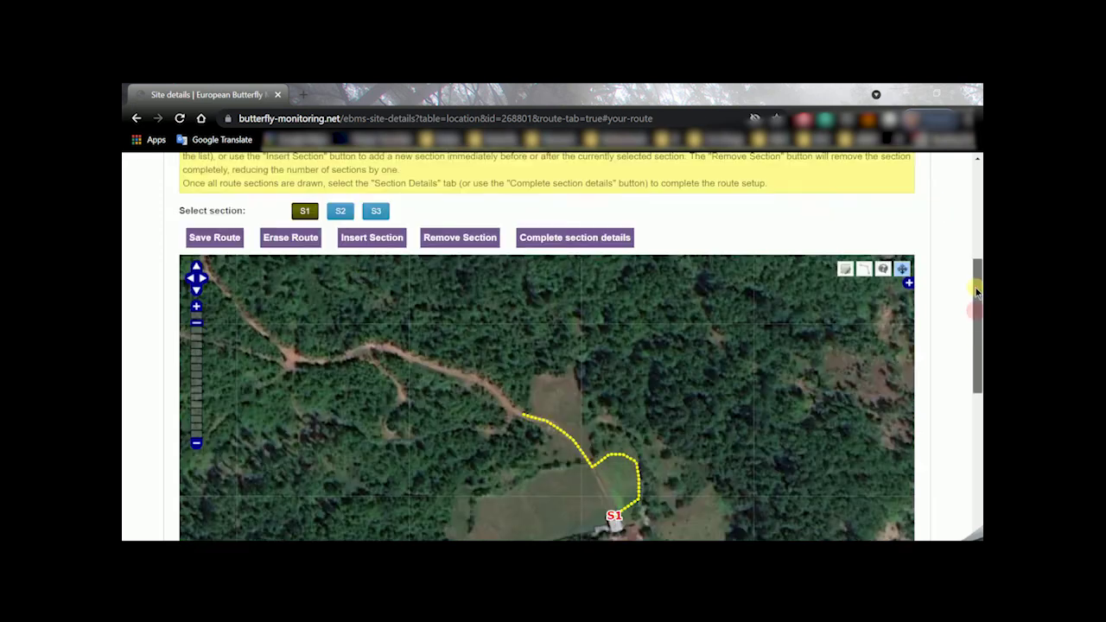
# Select section S2 and pan the map to the end of the S1 route
pyautogui.click(342, 216)
pyautogui.moveTo(360, 316); pyautogui.dragTo(478, 366)
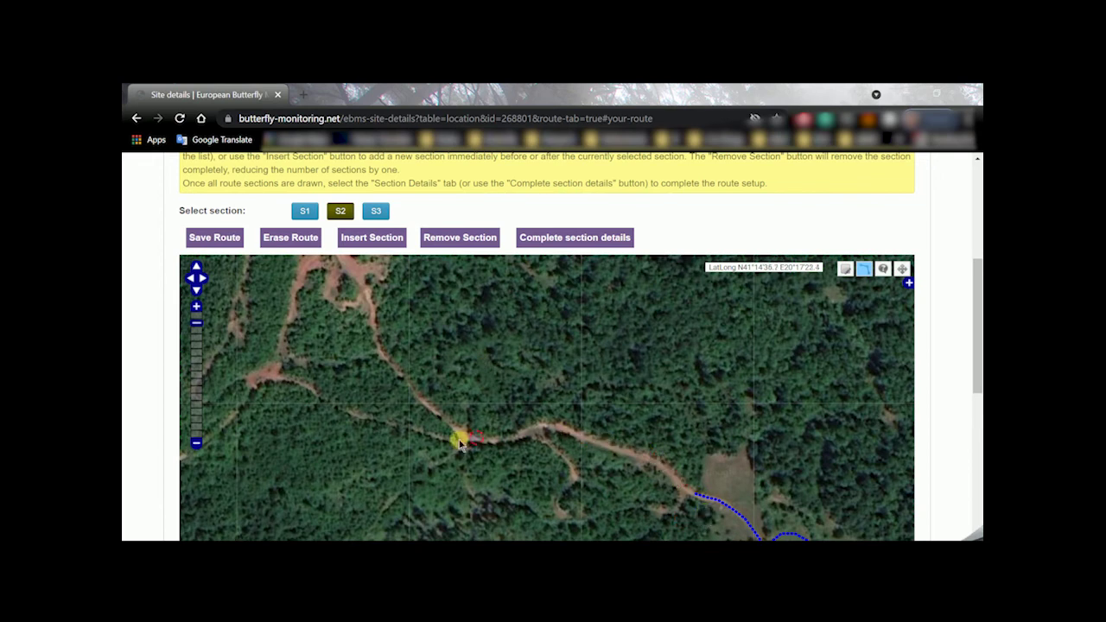
pyautogui.moveTo(674, 448); pyautogui.dragTo(602, 373)
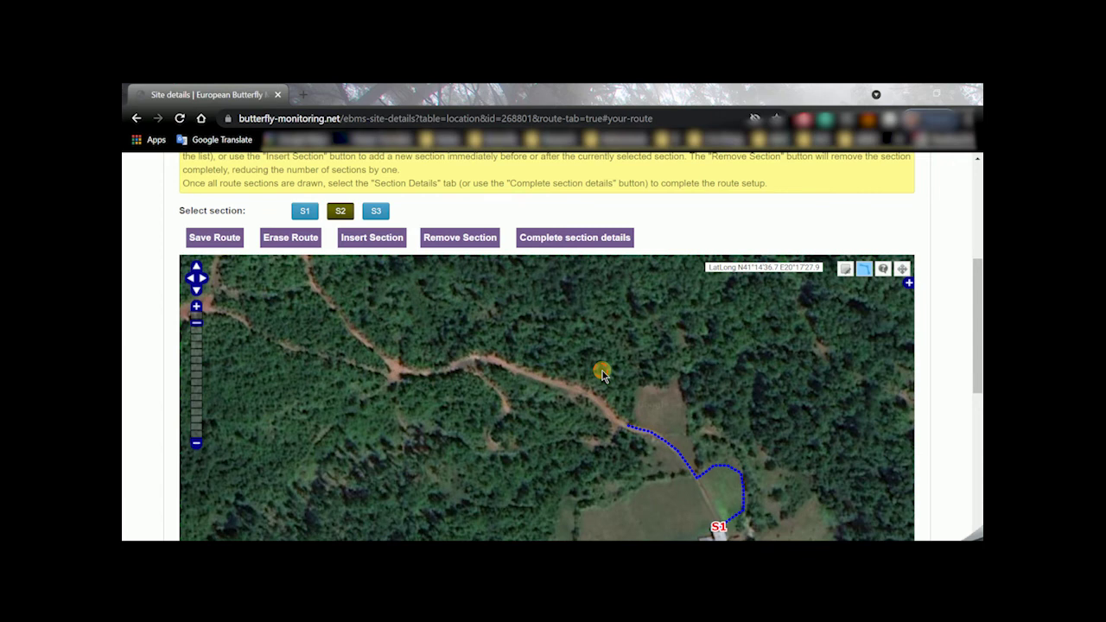
# Draw the S2 line from S1's end north-west along the forest track
pyautogui.click(863, 269)
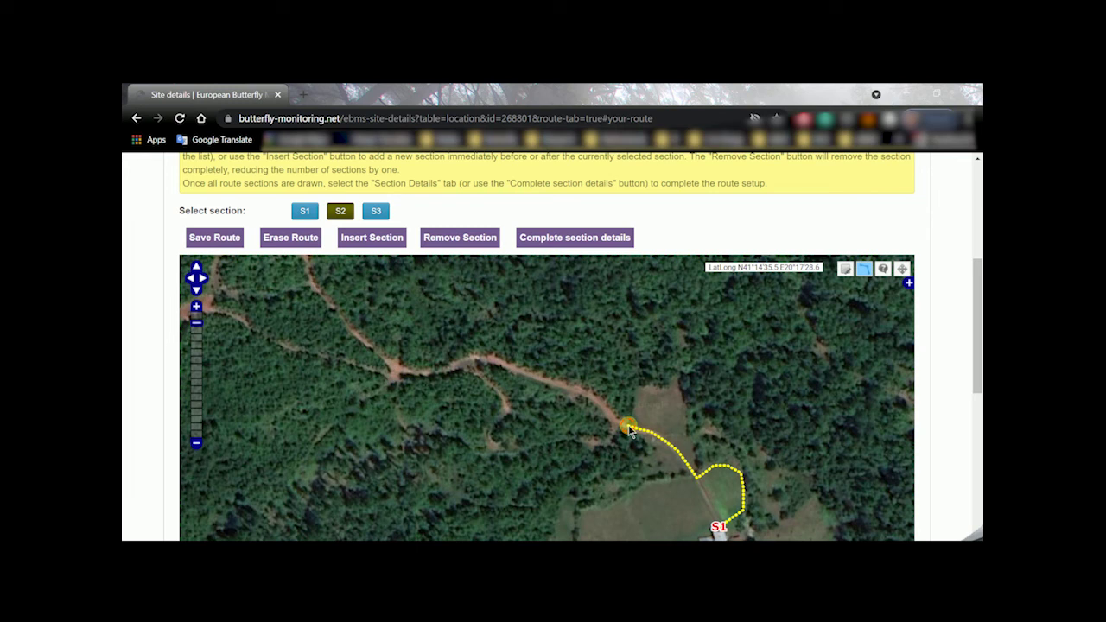
pyautogui.moveTo(629, 429); pyautogui.dragTo(613, 423)
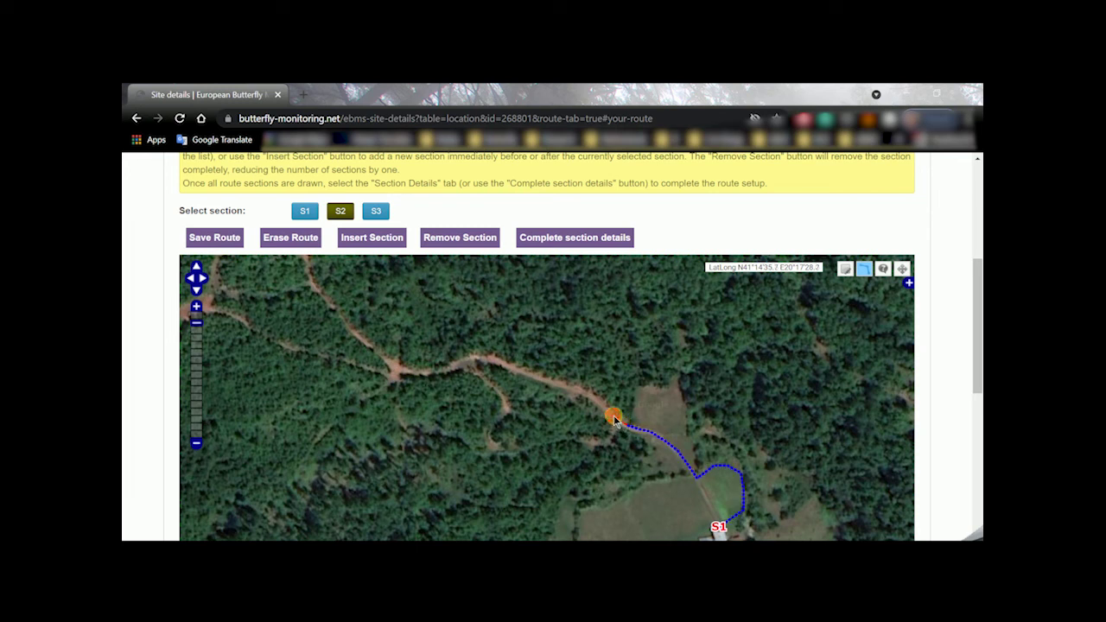
pyautogui.click(613, 420)
pyautogui.click(572, 393)
pyautogui.click(475, 358)
pyautogui.click(395, 370)
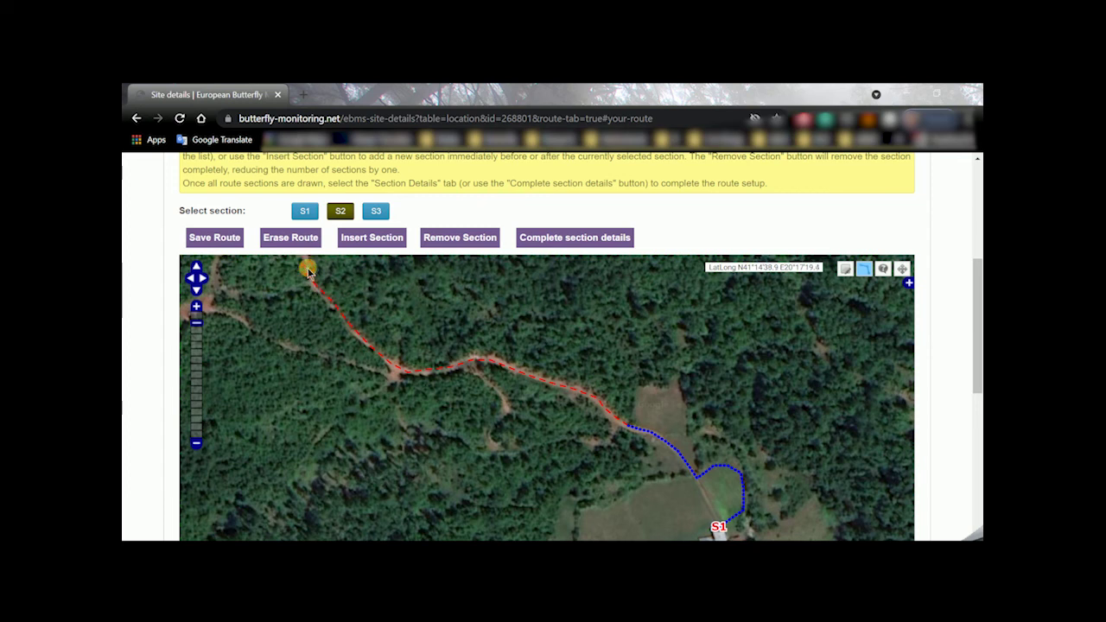
pyautogui.moveTo(308, 267); pyautogui.dragTo(437, 491)
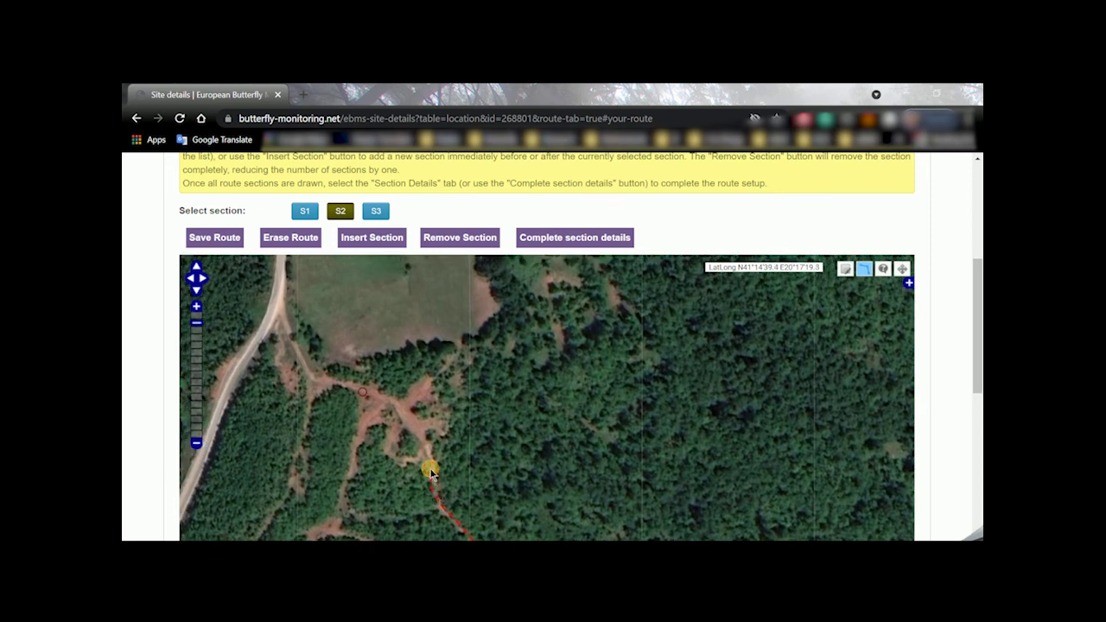
pyautogui.moveTo(421, 447)
pyautogui.mouseDown()
pyautogui.moveTo(393, 399)
pyautogui.moveTo(310, 377)
pyautogui.mouseUp()
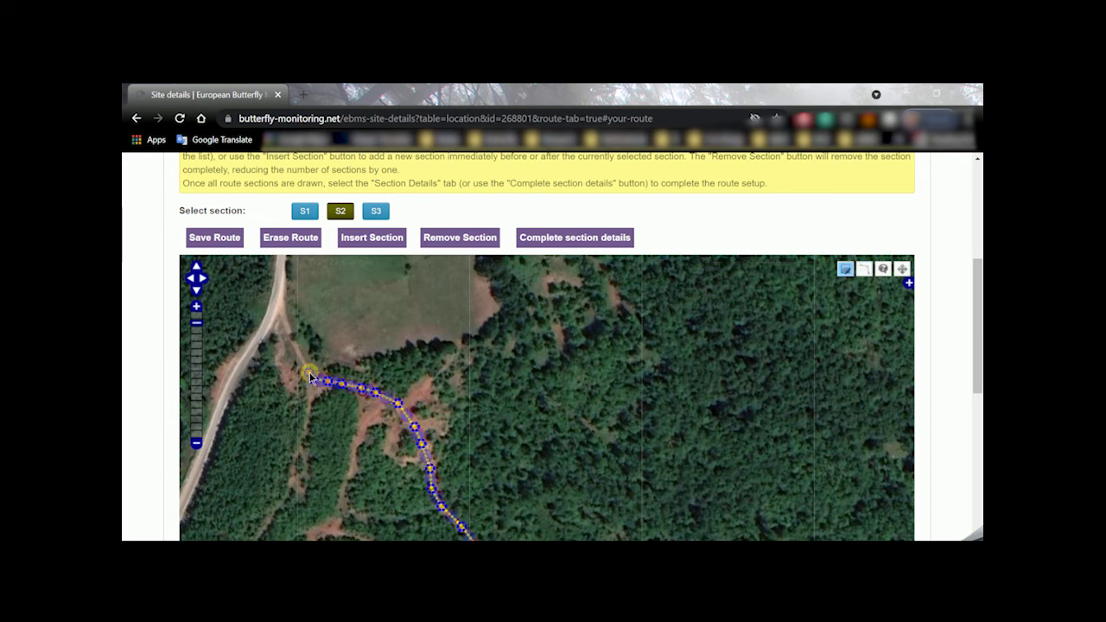
# Zoom out to check the full S2 line, select it, and save the S2 route
pyautogui.moveTo(977, 337); pyautogui.dragTo(978, 389)
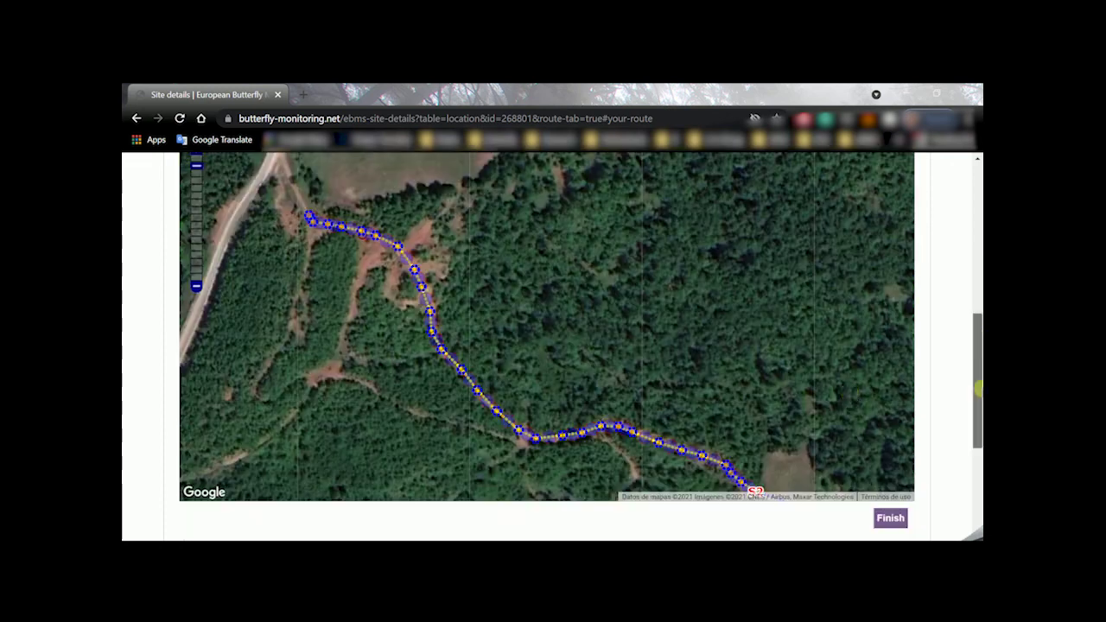
pyautogui.moveTo(847, 383); pyautogui.dragTo(847, 363)
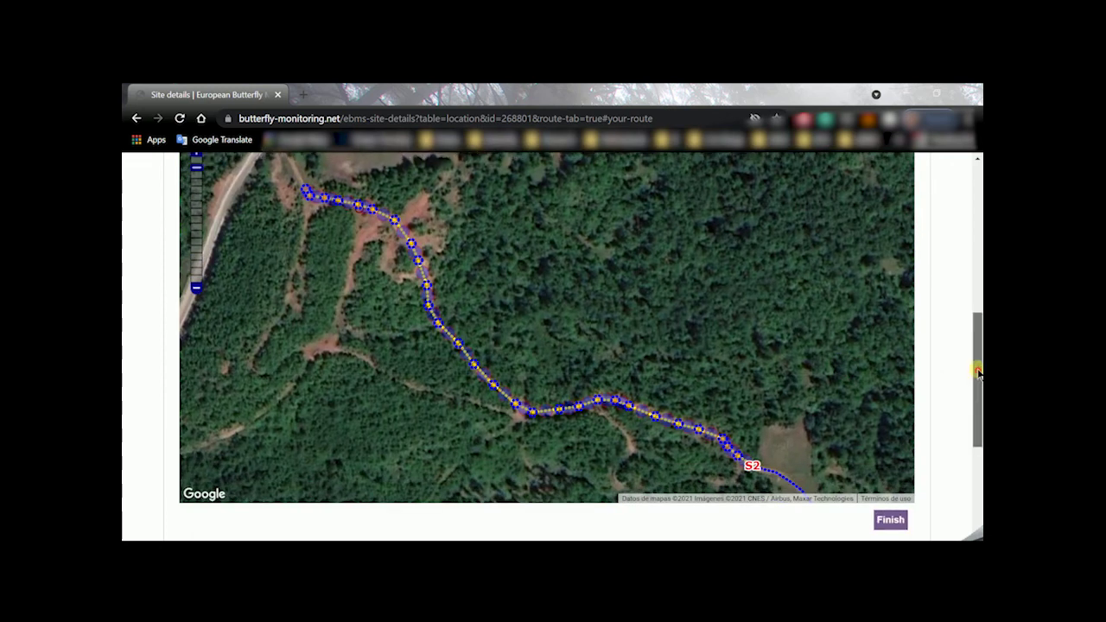
pyautogui.moveTo(977, 372); pyautogui.dragTo(977, 364)
pyautogui.click(196, 299)
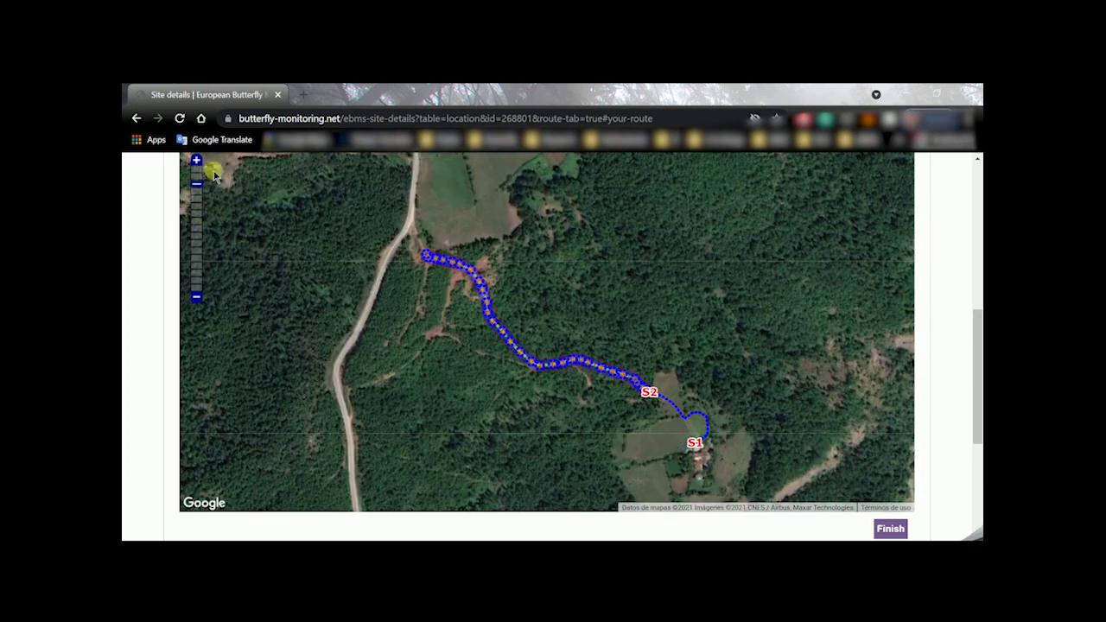
pyautogui.scroll(1, 938, 358)
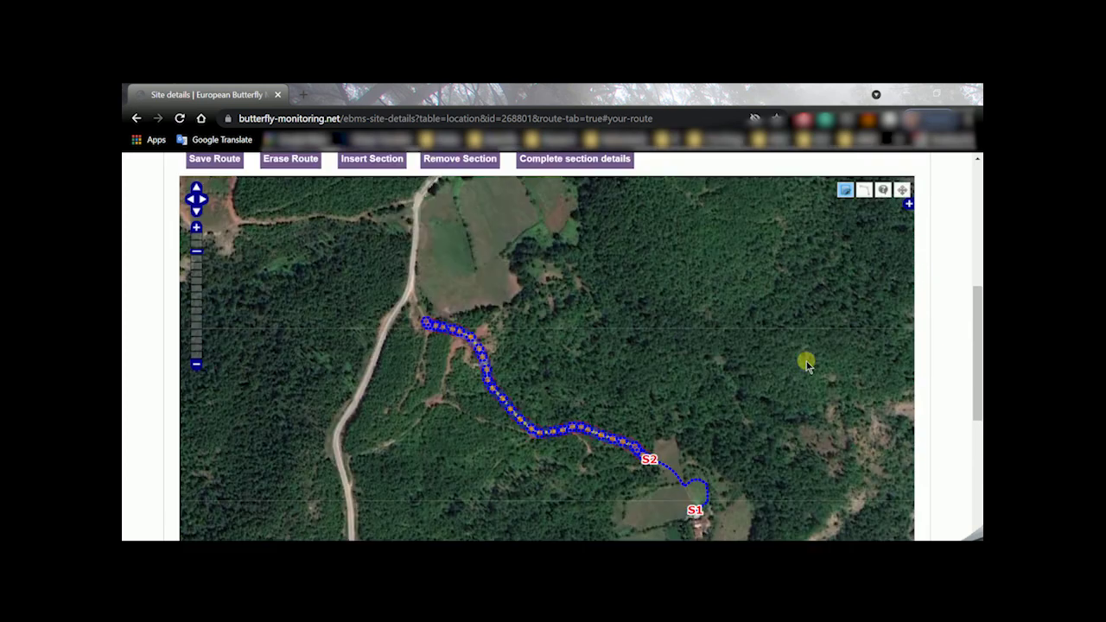
pyautogui.click(196, 227)
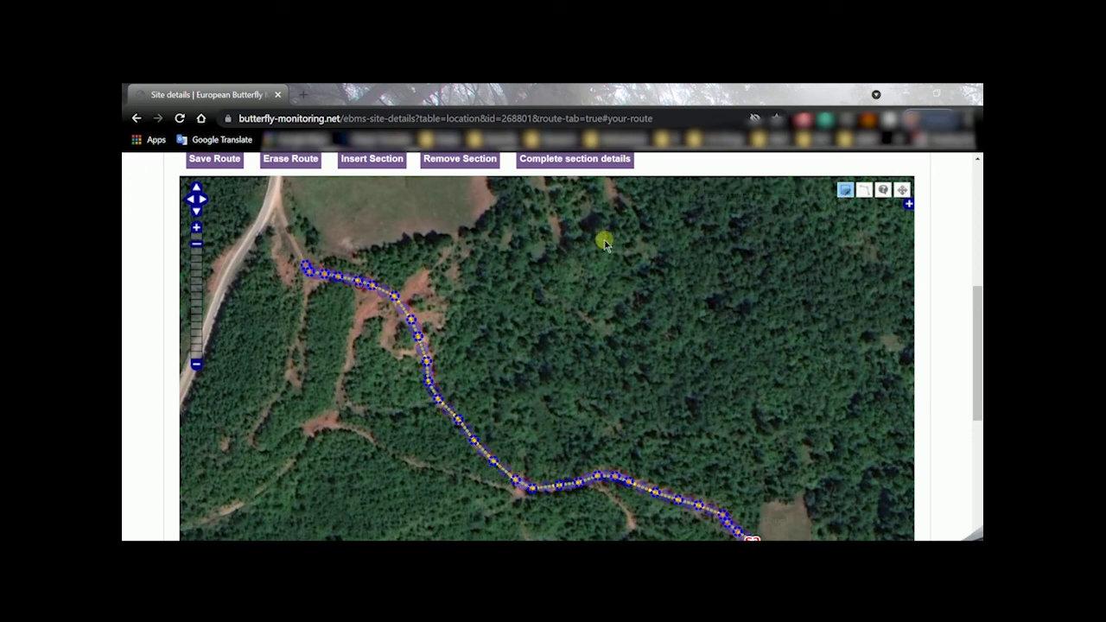
pyautogui.click(420, 341)
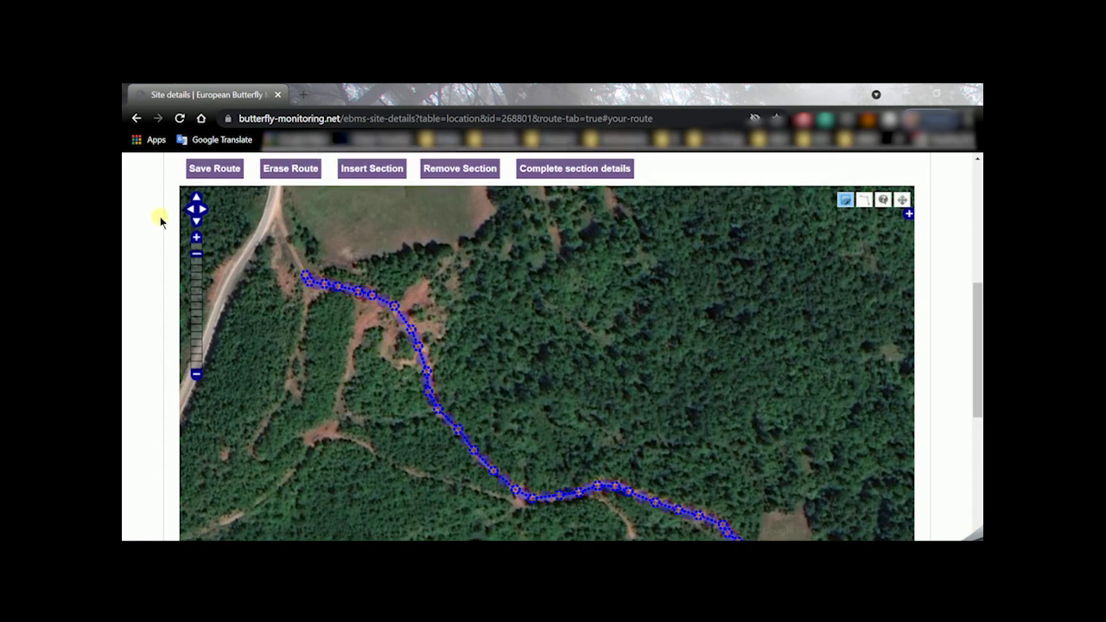
pyautogui.scroll(1, 161, 216)
pyautogui.click(208, 228)
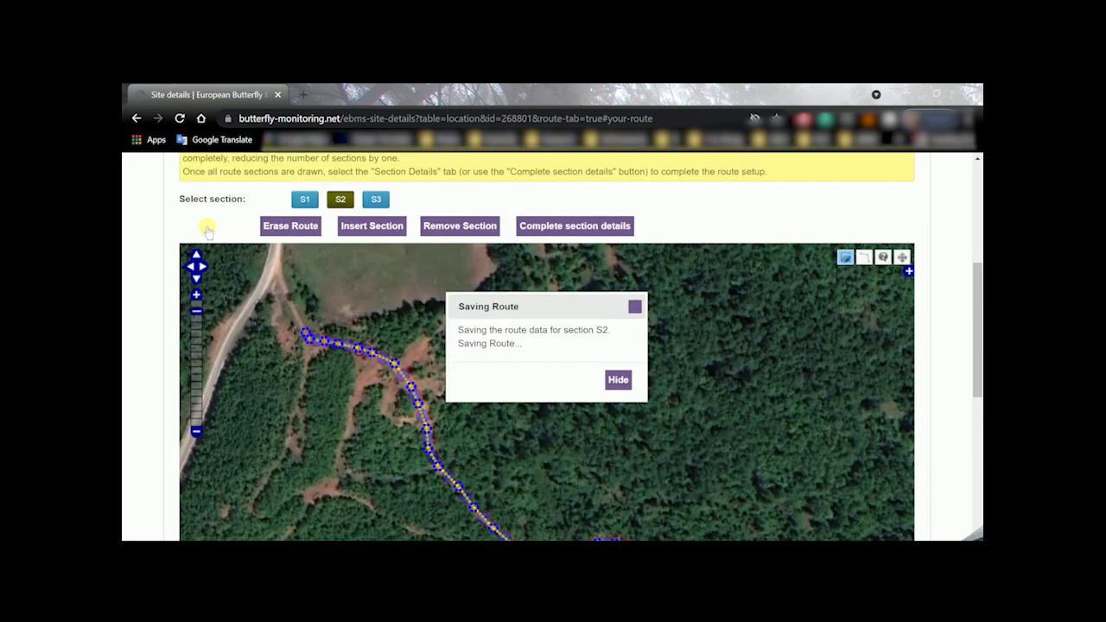
# Select section S3 and bring the fields past the road into view
pyautogui.click(376, 200)
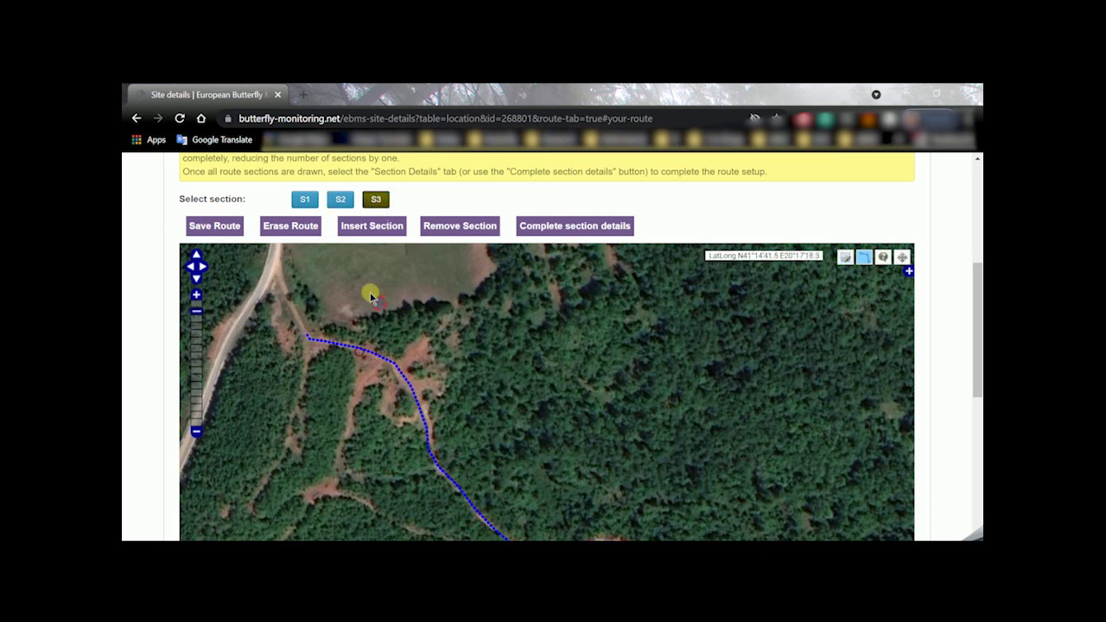
pyautogui.moveTo(375, 301); pyautogui.dragTo(456, 420)
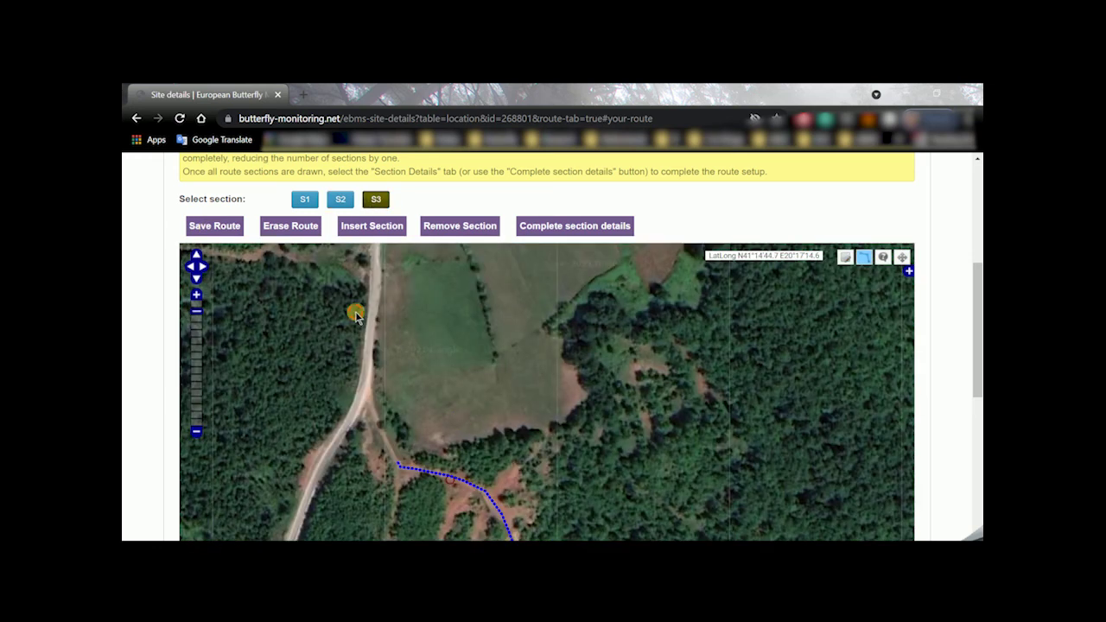
pyautogui.moveTo(355, 316); pyautogui.dragTo(381, 389)
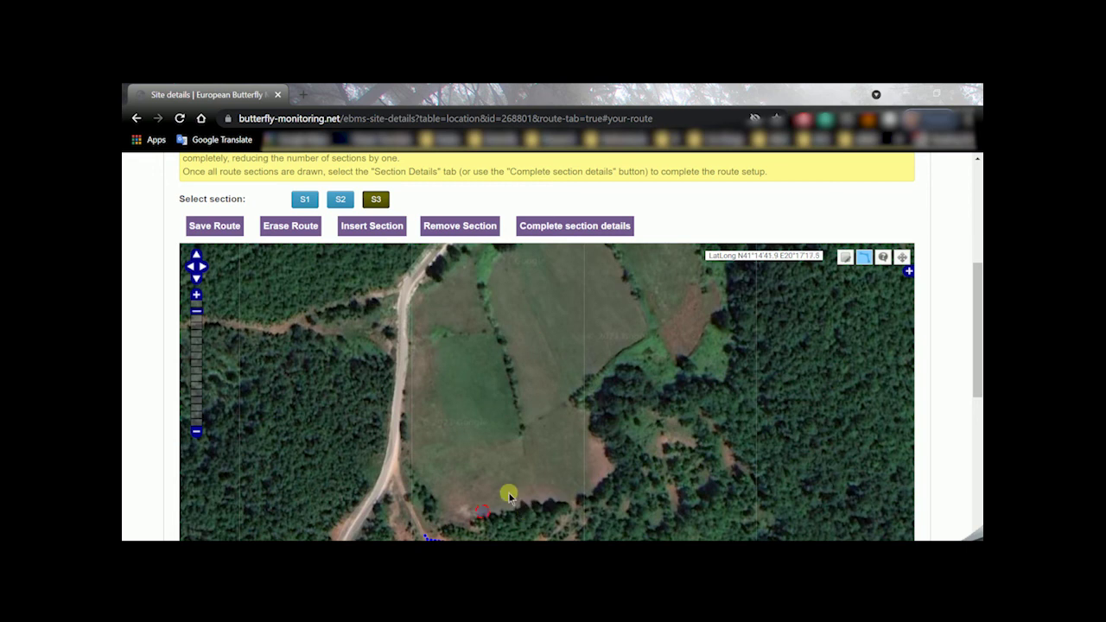
pyautogui.moveTo(547, 406)
pyautogui.mouseDown()
pyautogui.moveTo(545, 390)
pyautogui.moveTo(518, 429)
pyautogui.moveTo(541, 323)
pyautogui.mouseUp()
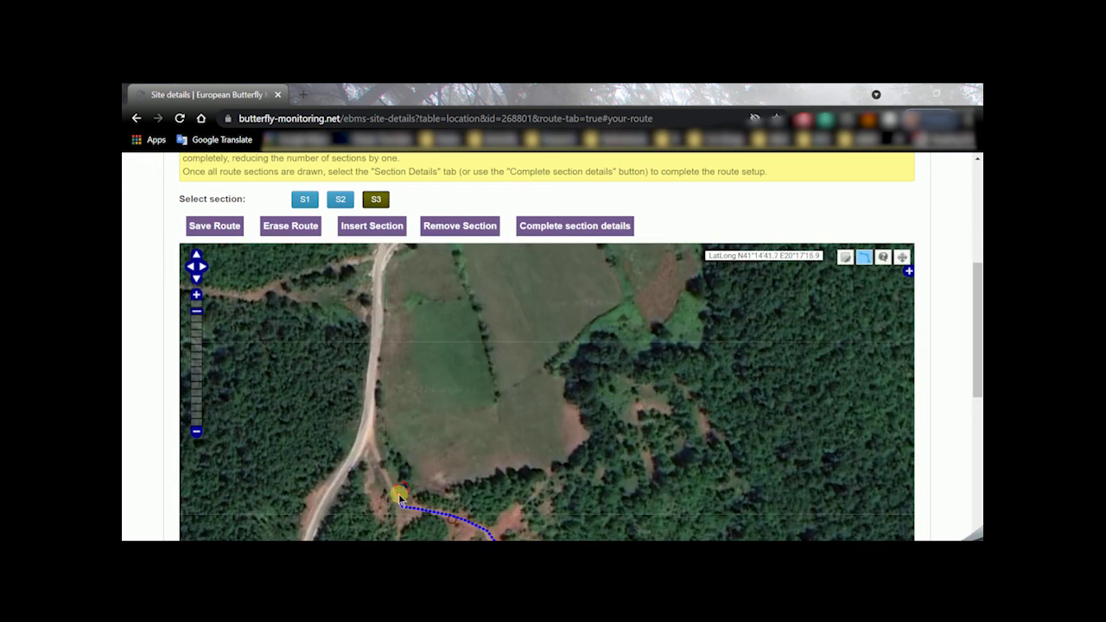
pyautogui.scroll(-1, 976, 372)
pyautogui.scroll(-1, 976, 372)
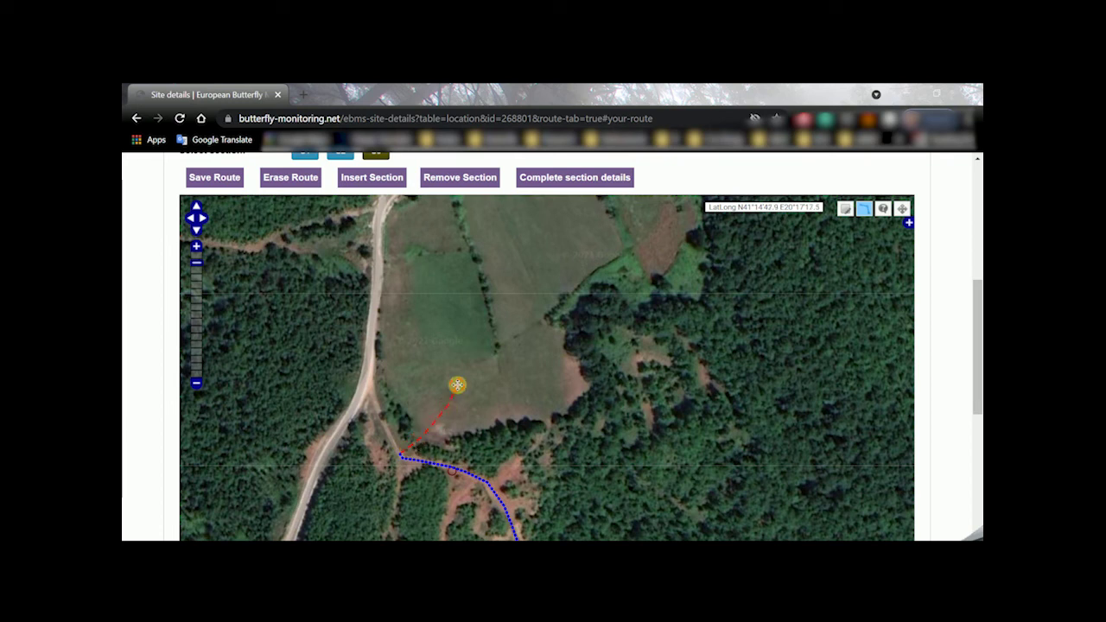
# Draw S3 north-east across the field to its edge, adjust one vertex, and save the route
pyautogui.click(499, 346)
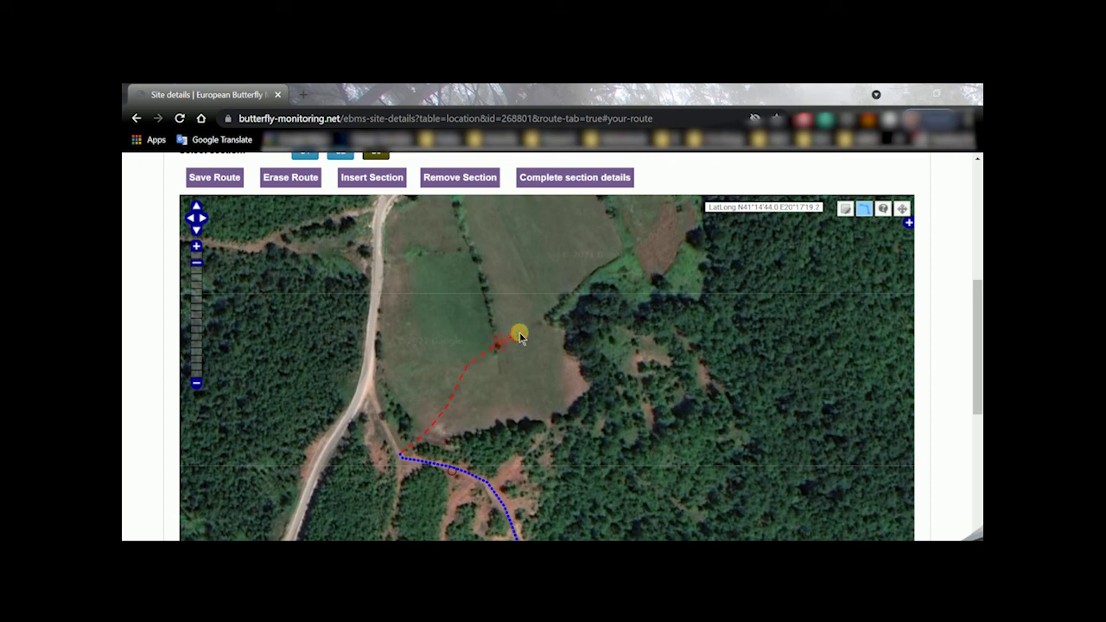
pyautogui.click(544, 322)
pyautogui.click(563, 283)
pyautogui.doubleClick(624, 249)
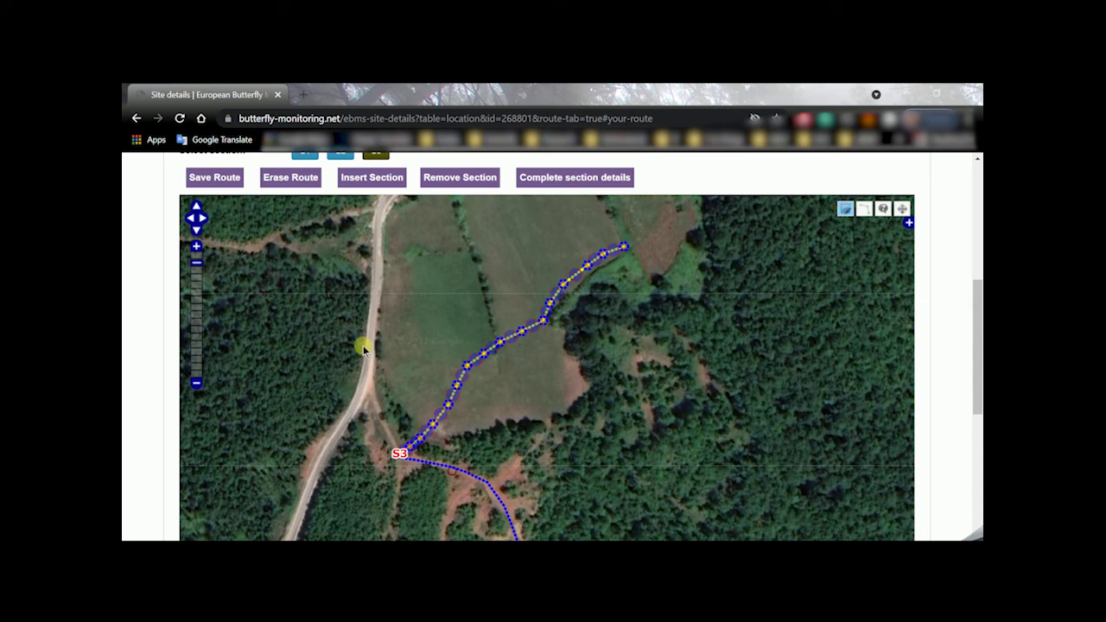
pyautogui.moveTo(458, 388); pyautogui.dragTo(500, 340)
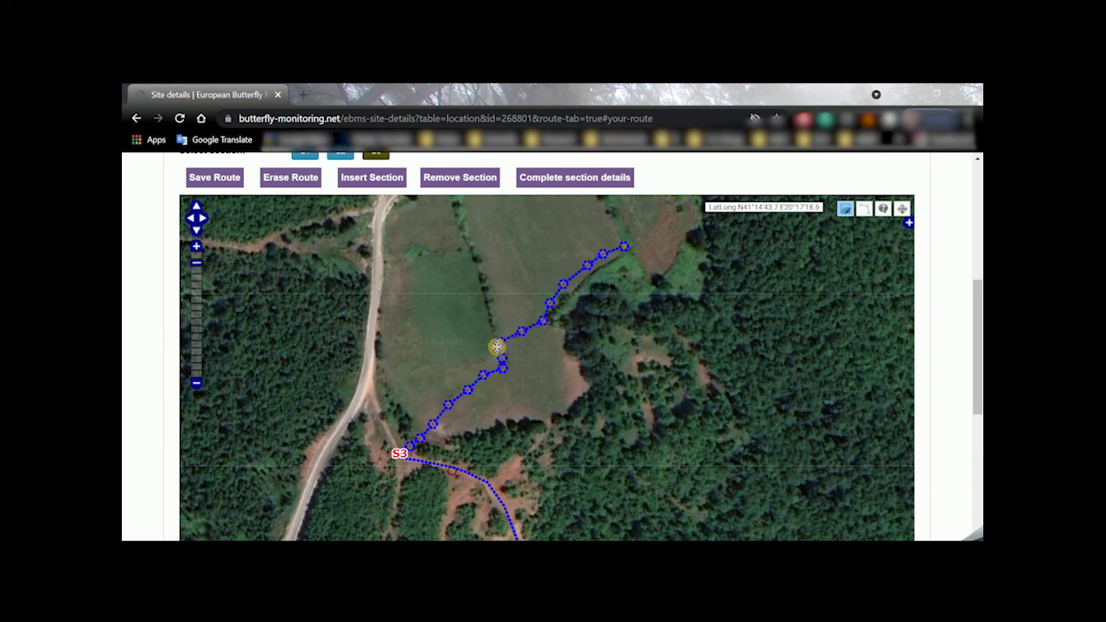
pyautogui.click(231, 177)
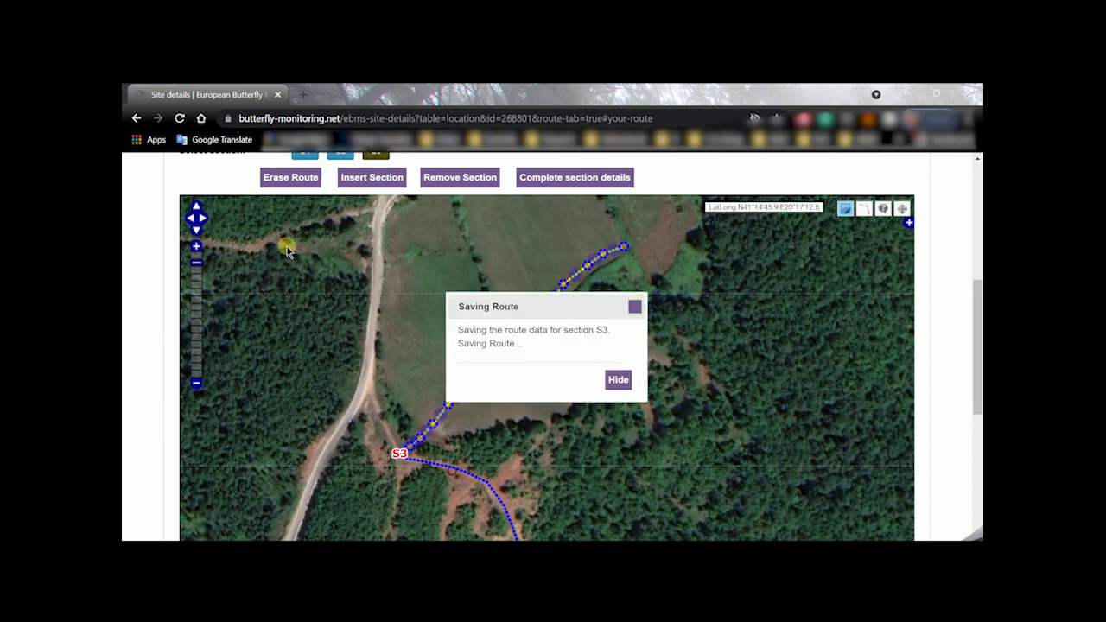
# Return to map navigation and zoom out to view all three sections S1, S2 and S3
pyautogui.click(901, 208)
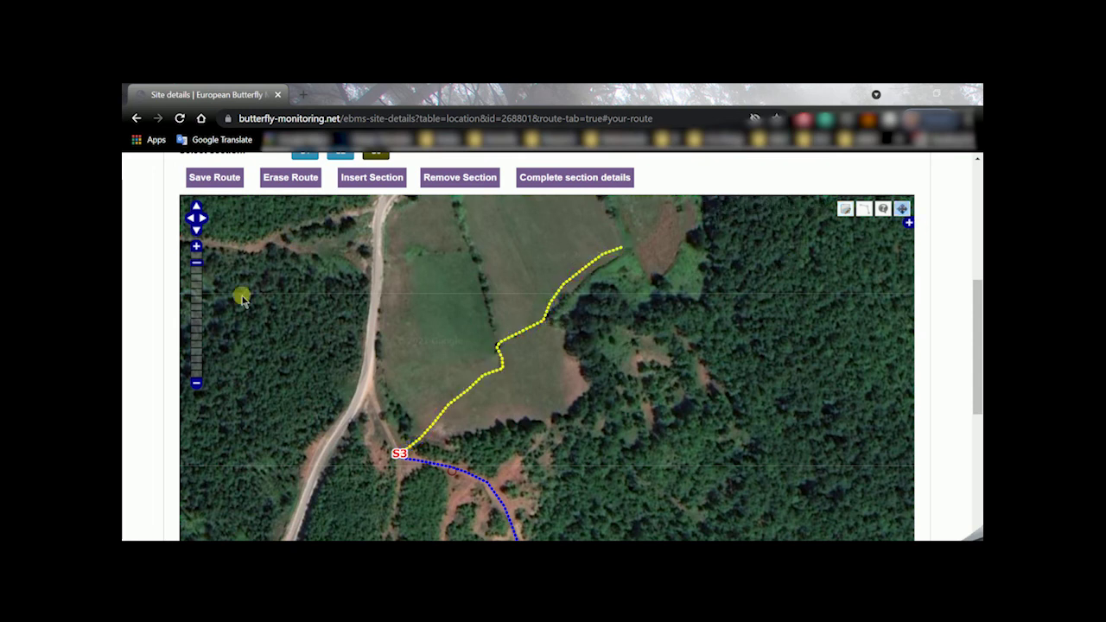
pyautogui.click(196, 382)
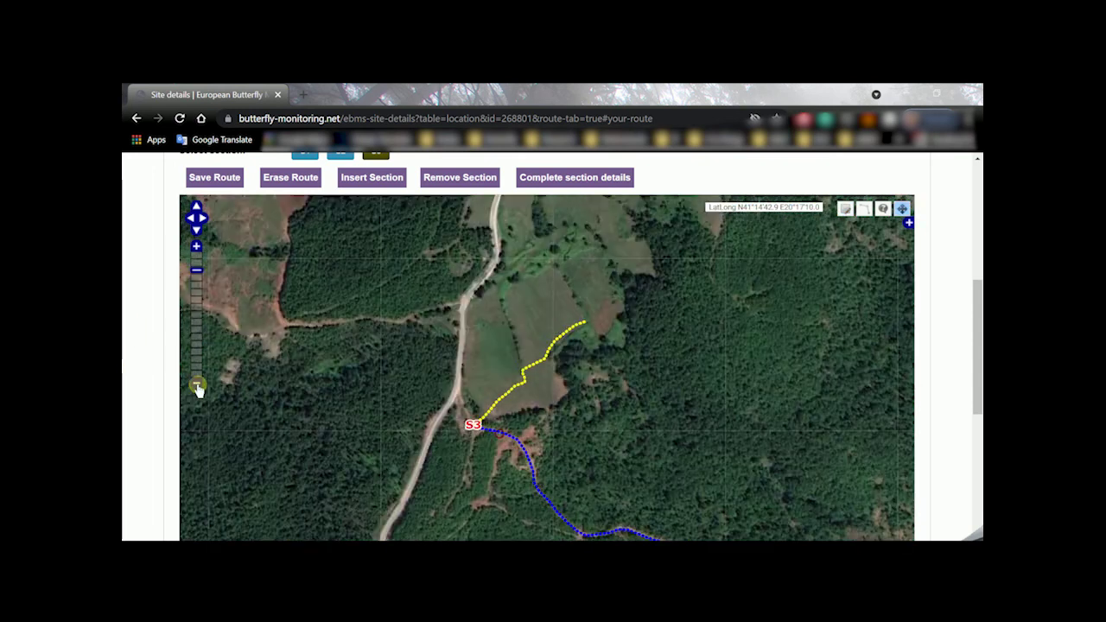
pyautogui.press('Down')
pyautogui.press('Right')
pyautogui.press('Right')
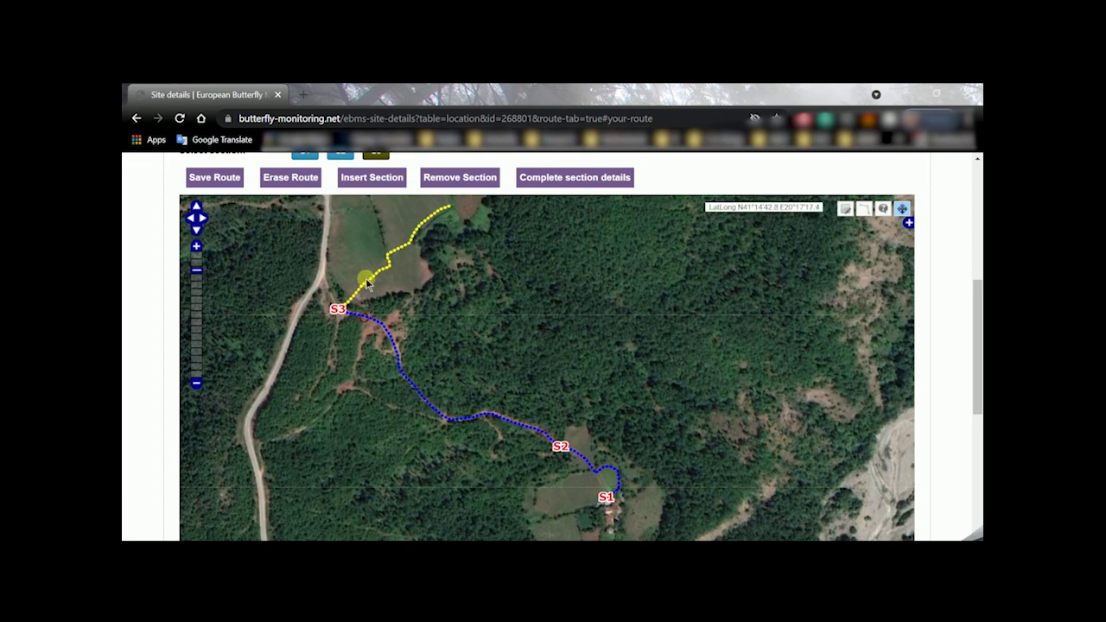
pyautogui.moveTo(424, 226); pyautogui.dragTo(413, 295)
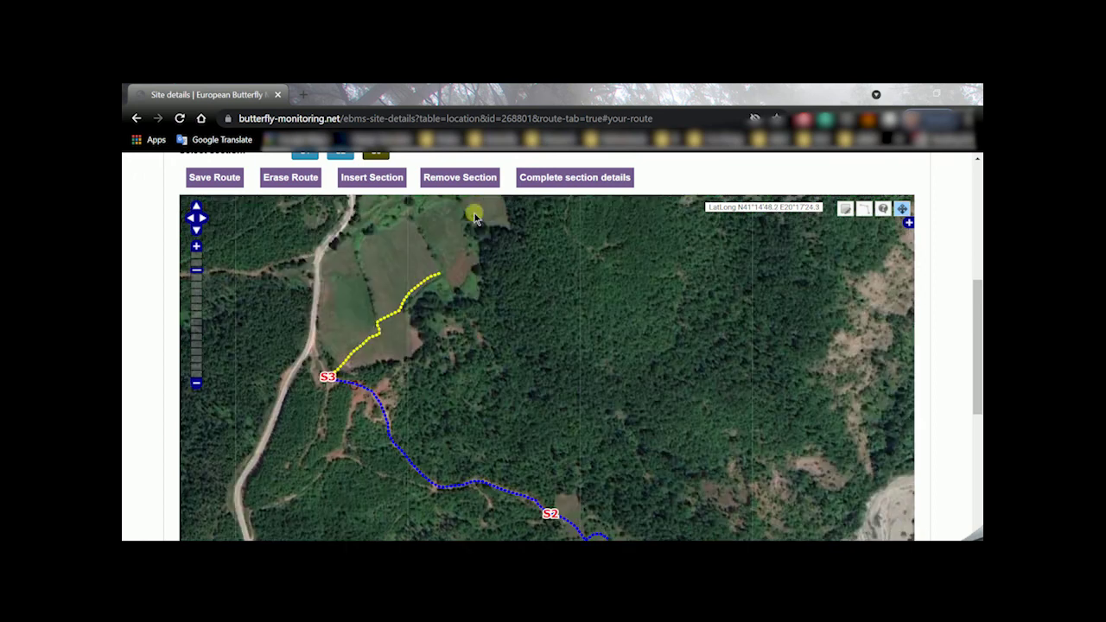
pyautogui.moveTo(478, 410); pyautogui.dragTo(449, 326)
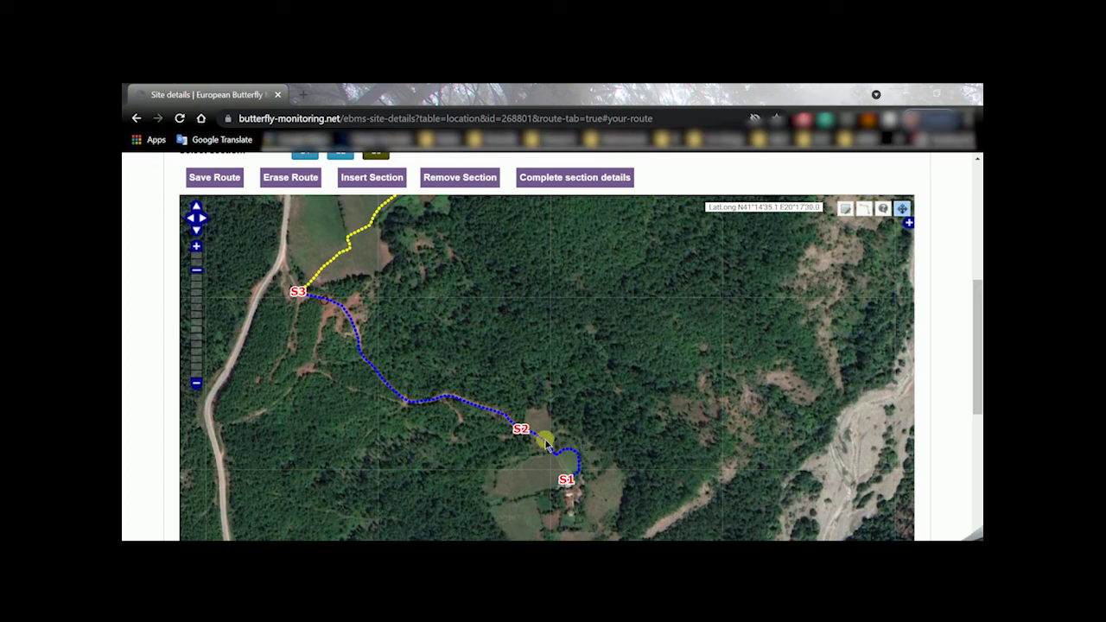
pyautogui.scroll(1, 406, 225)
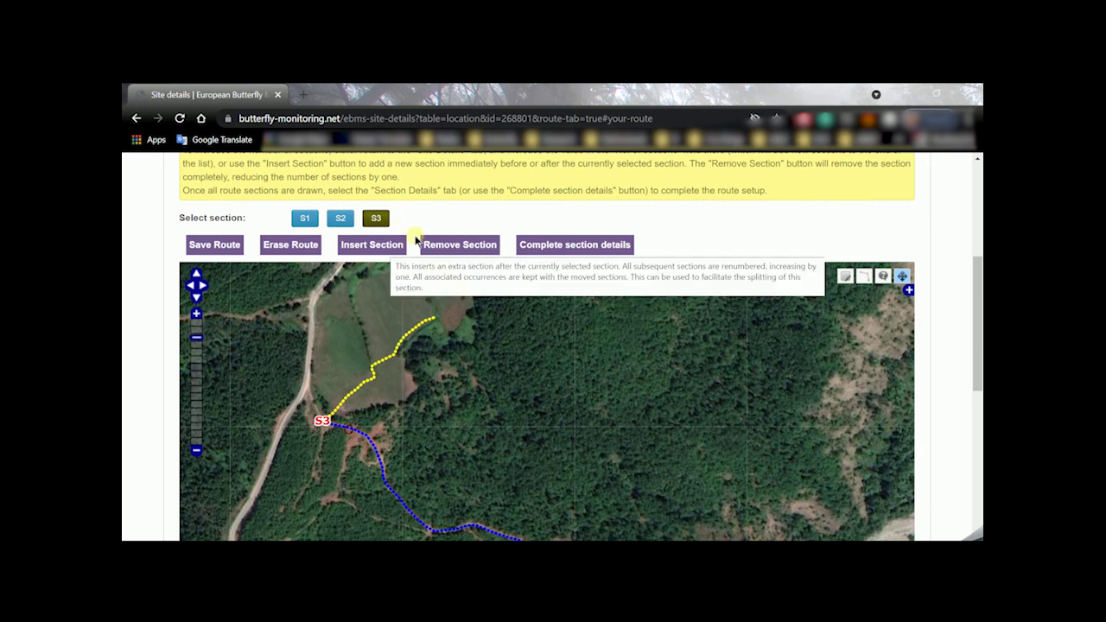
pyautogui.click(454, 248)
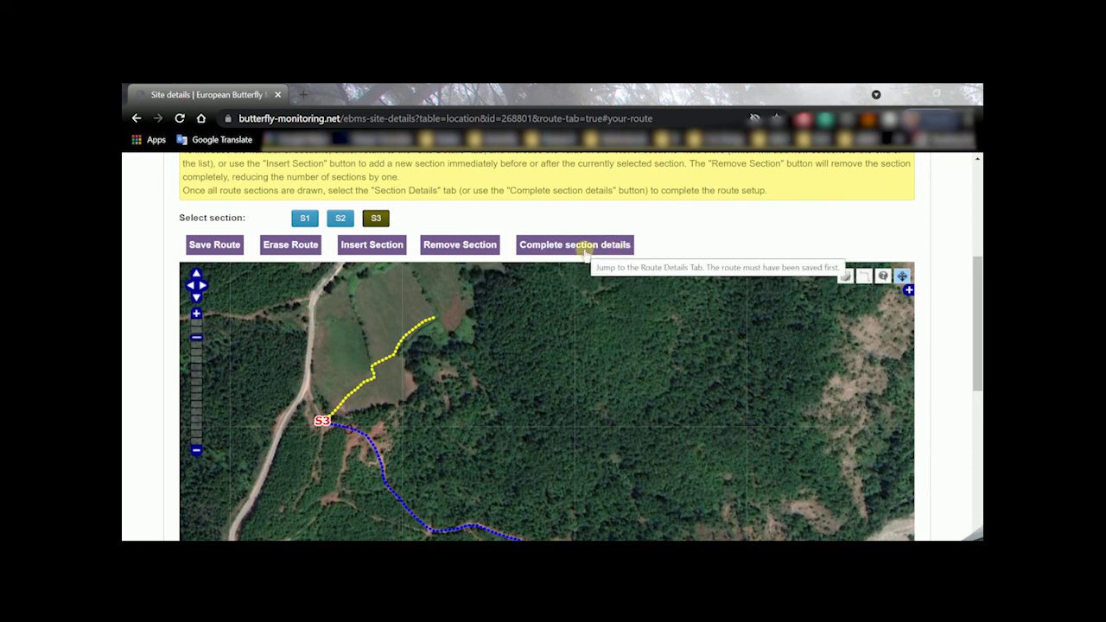
# Open the Section Details tab and view section S2's details
pyautogui.click(584, 245)
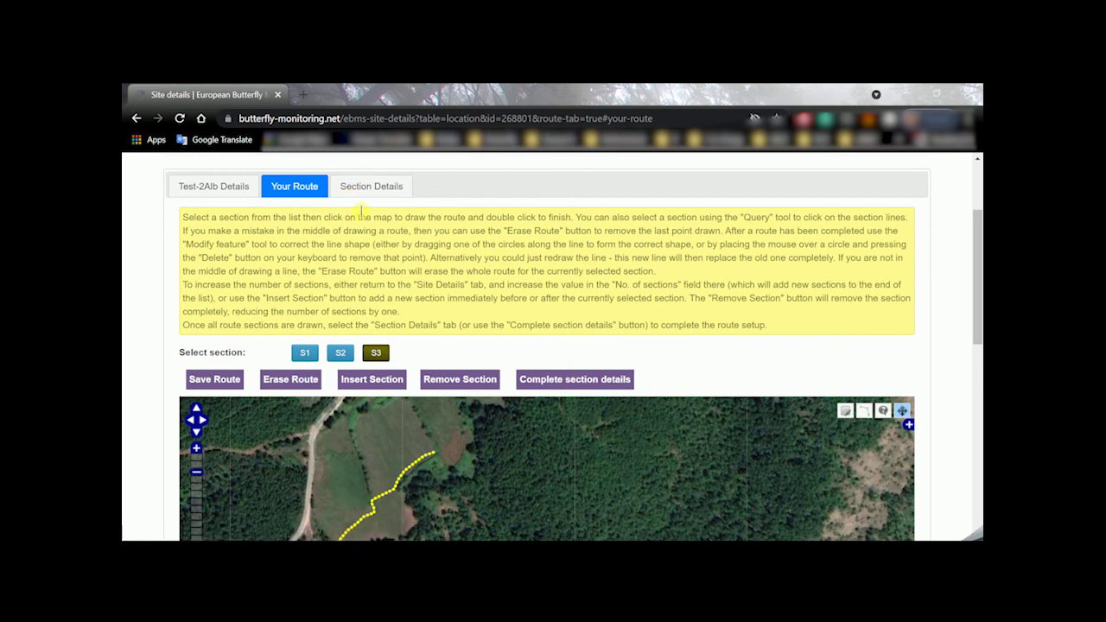
pyautogui.click(553, 381)
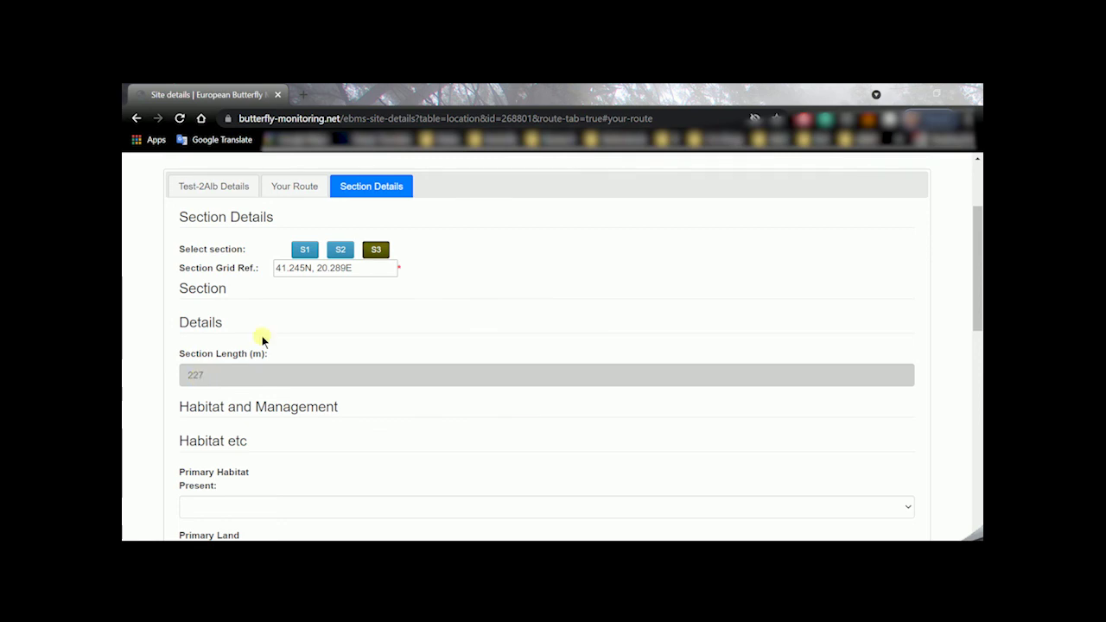
pyautogui.click(337, 250)
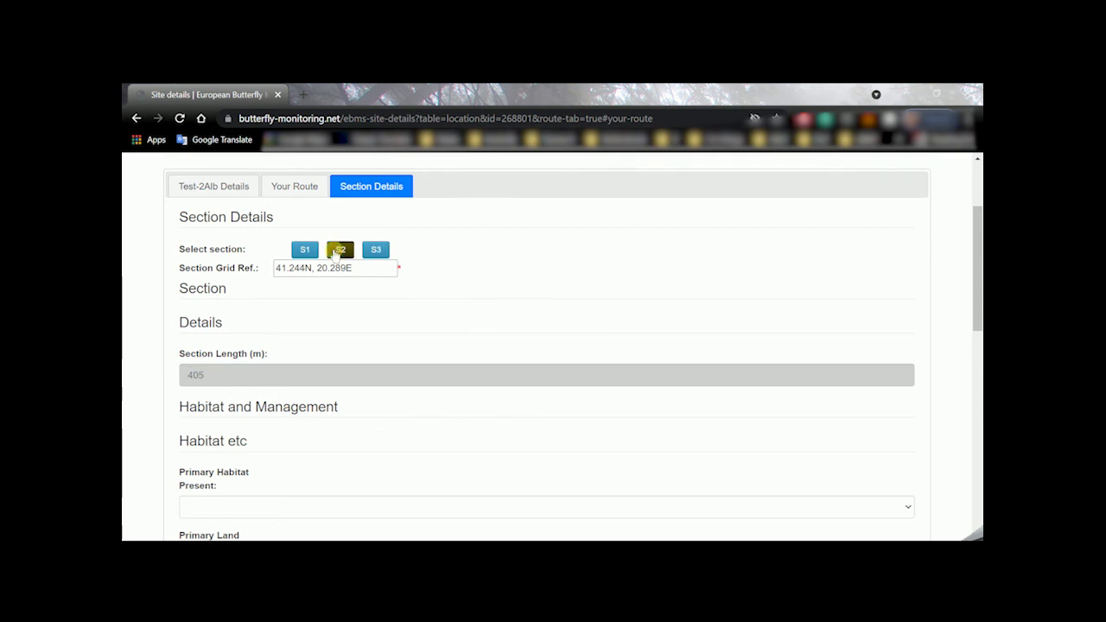
pyautogui.click(197, 380)
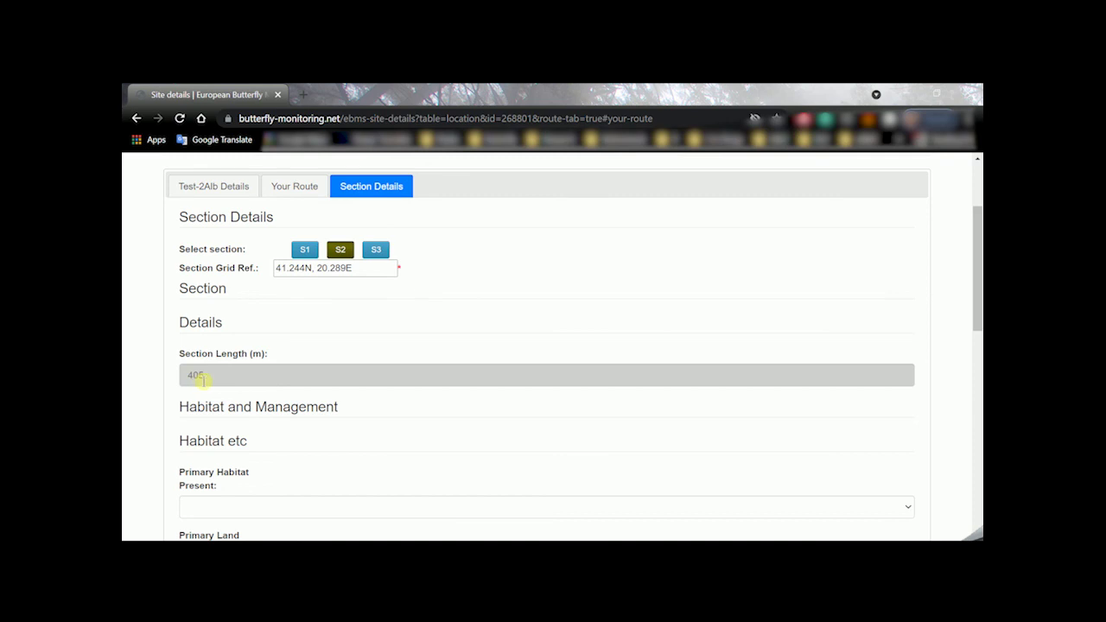
# Check section S1's grid reference (41.243N, 20.292E) and 145 m length, and look through its habitat fields
pyautogui.click(304, 249)
pyautogui.click(201, 384)
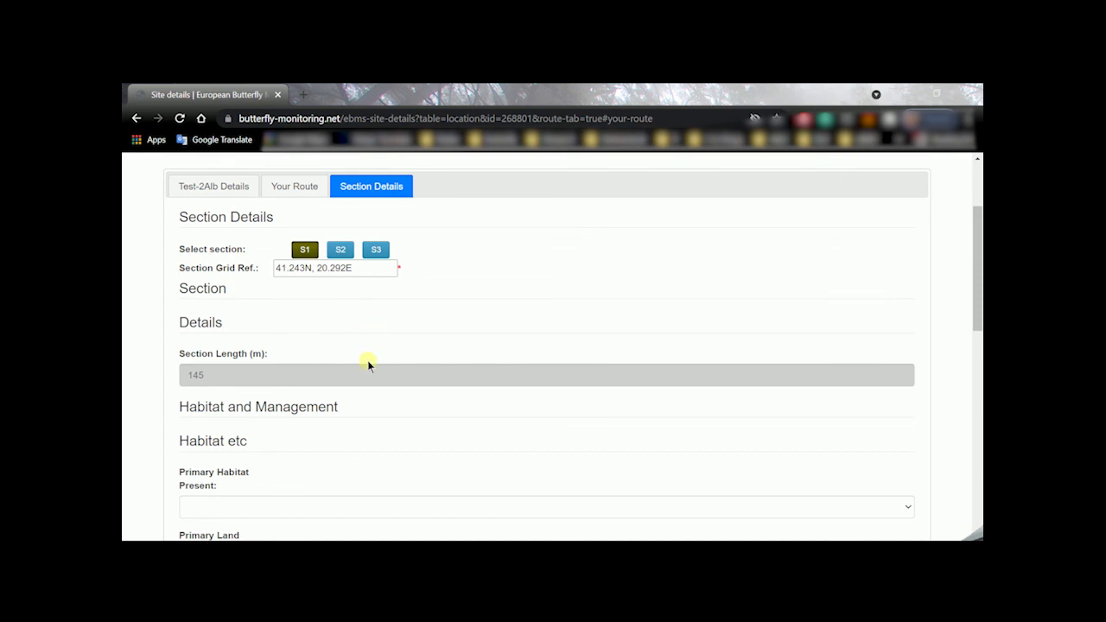
pyautogui.scroll(-1, 368, 361)
pyautogui.scroll(2, 373, 362)
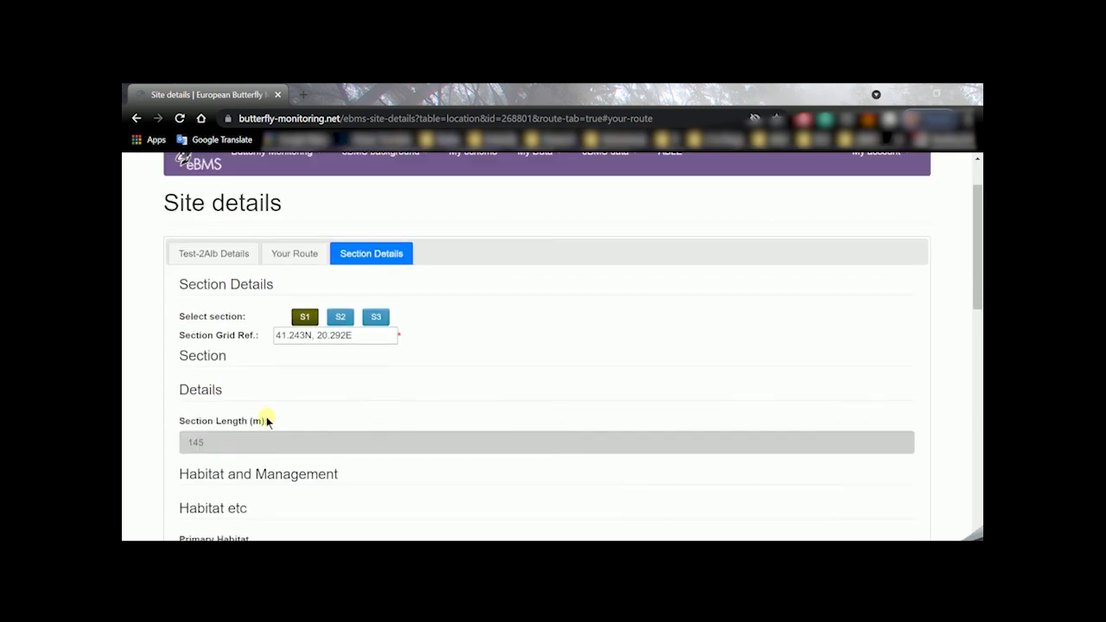
pyautogui.scroll(-4, 393, 378)
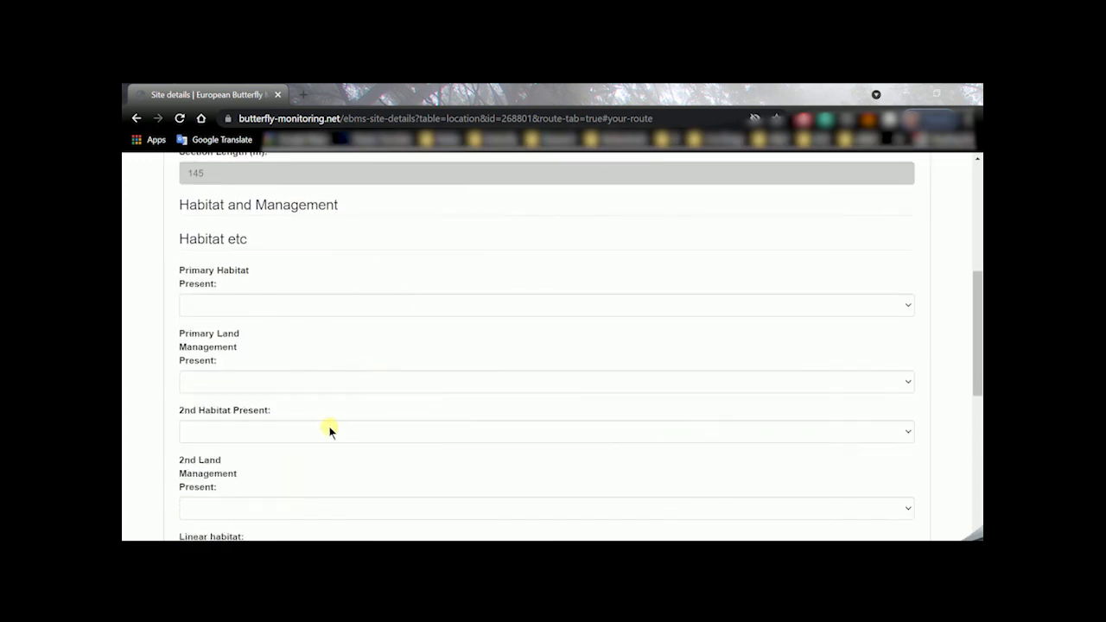
pyautogui.scroll(-4, 328, 429)
pyautogui.scroll(3, 328, 429)
pyautogui.scroll(5, 329, 430)
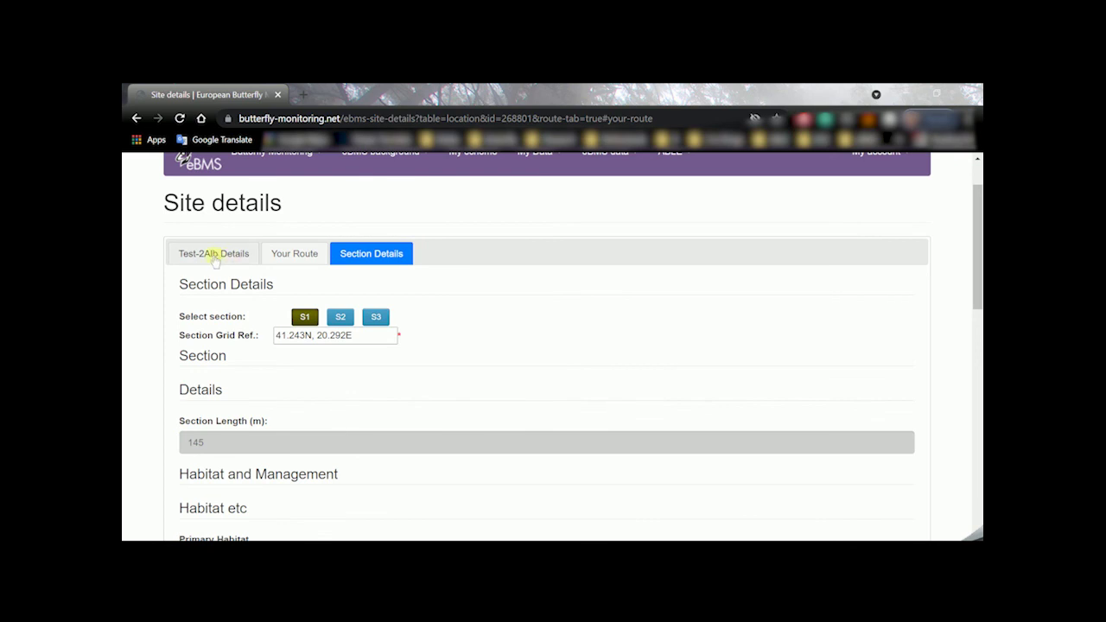
# Return to the Test-2Alb Details tab and check it shows 3 sections and 777 m overall length
pyautogui.click(205, 254)
pyautogui.scroll(-2, 205, 260)
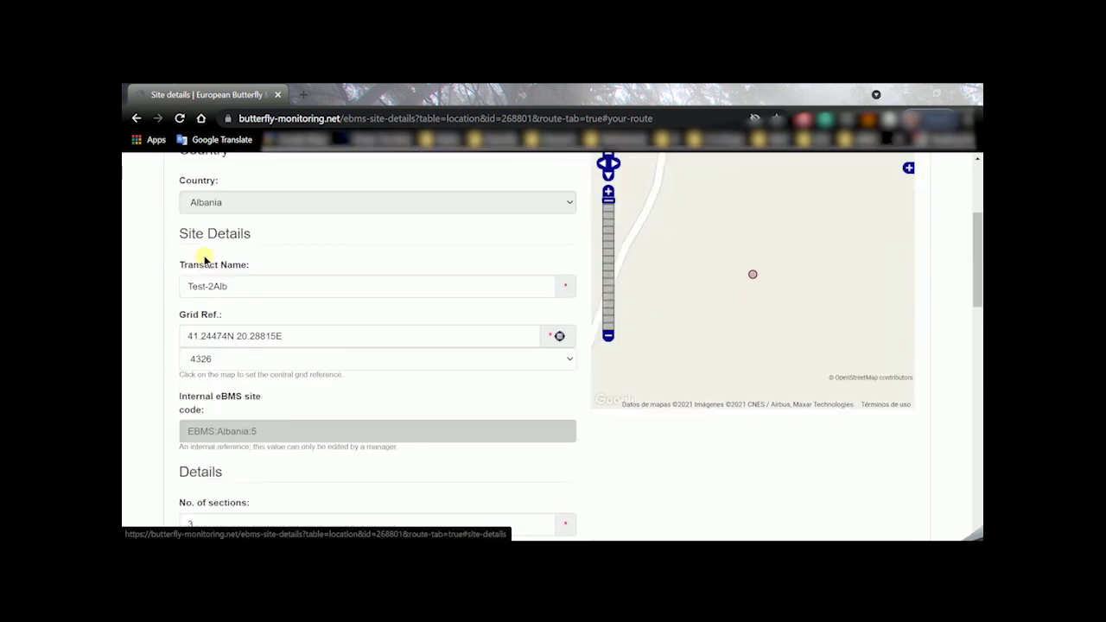
pyautogui.scroll(-1, 205, 259)
pyautogui.scroll(-1, 205, 259)
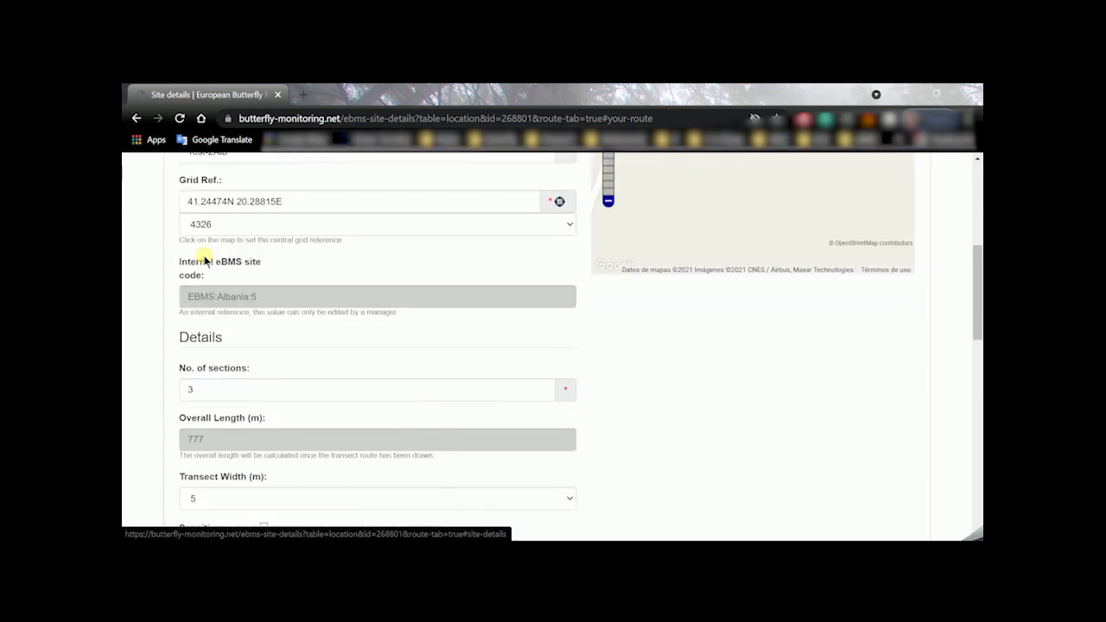
pyautogui.scroll(-1, 205, 259)
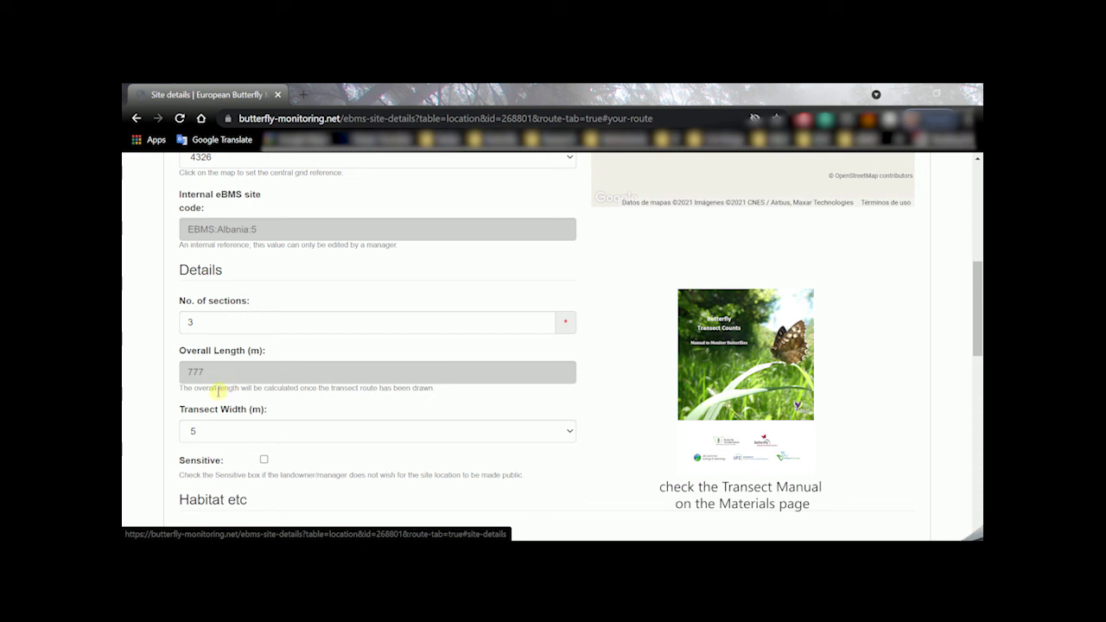
pyautogui.scroll(1, 222, 389)
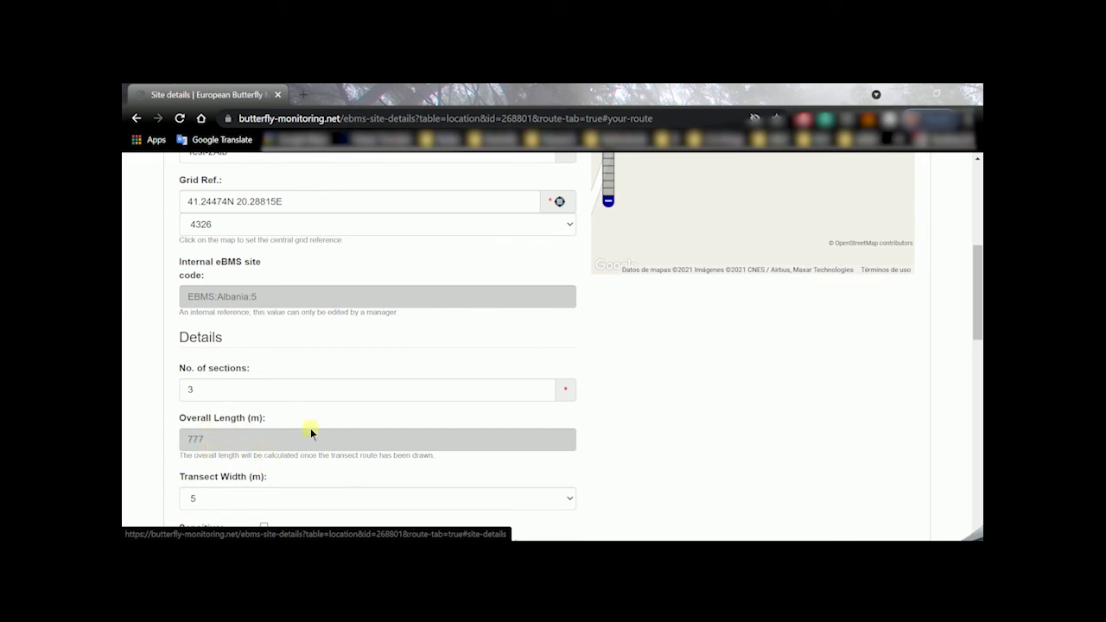
pyautogui.scroll(4, 309, 449)
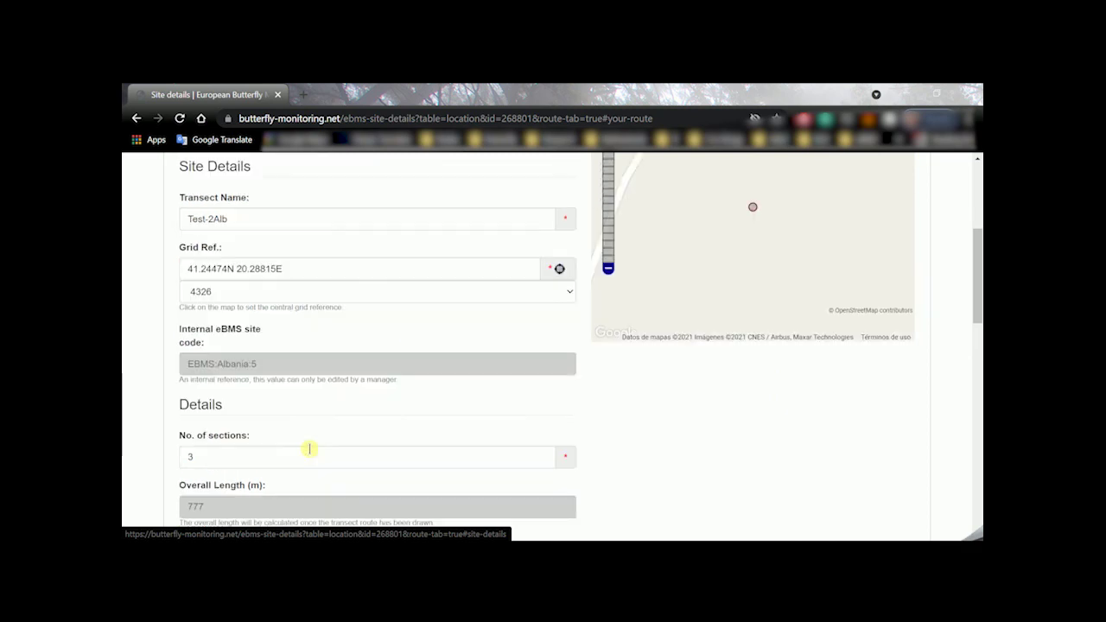
# Return to the Your Route tab and finish setting up the transect site
pyautogui.click(290, 252)
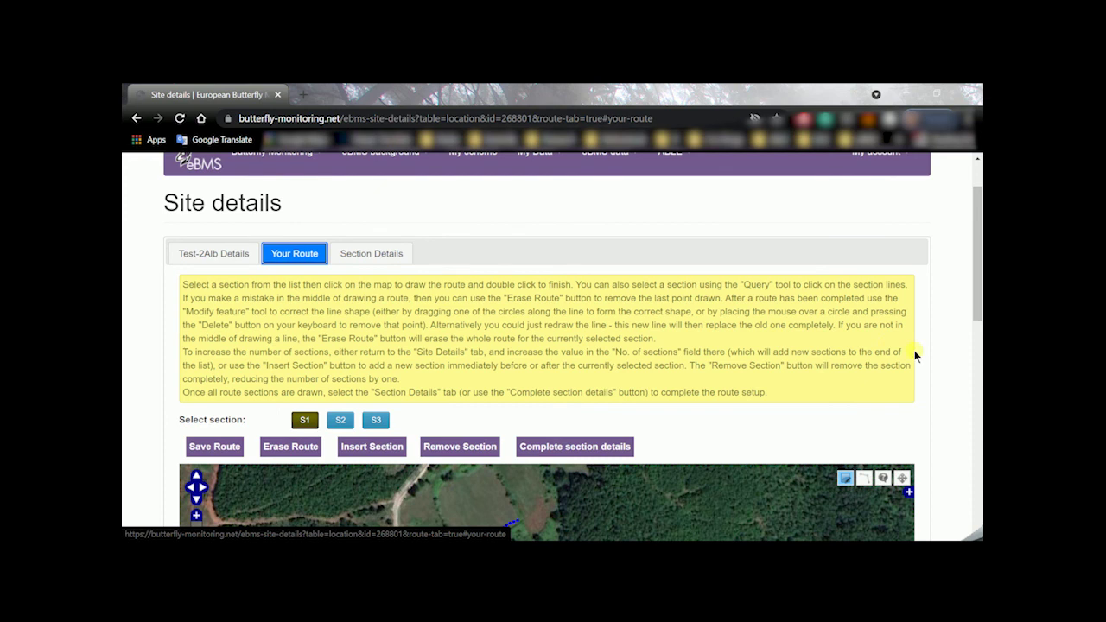
pyautogui.scroll(-3, 927, 352)
pyautogui.scroll(-3, 927, 354)
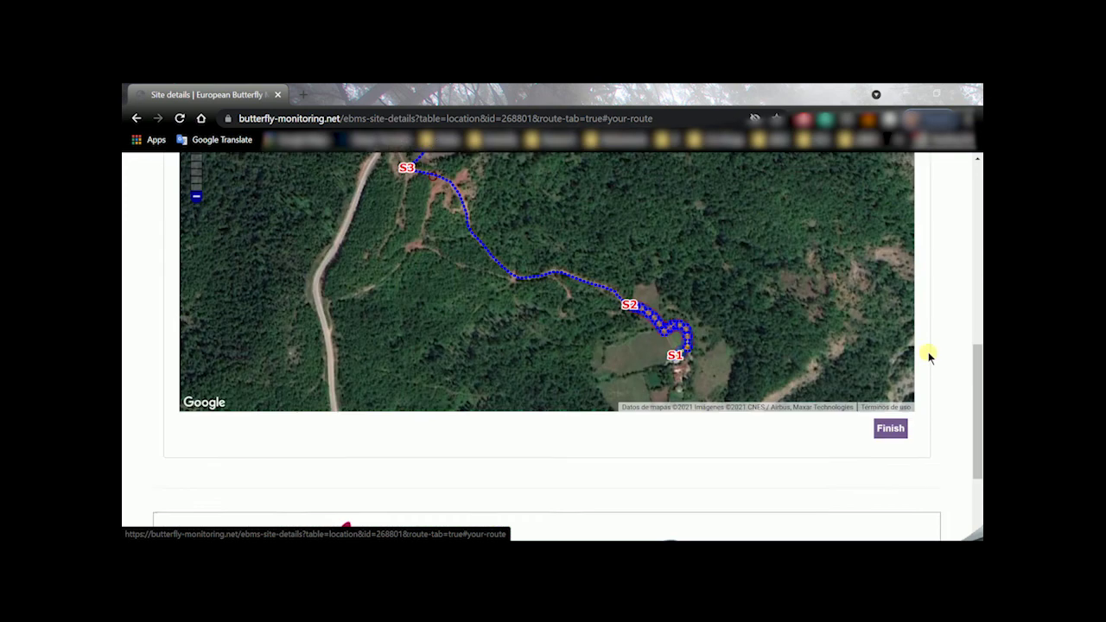
pyautogui.click(890, 413)
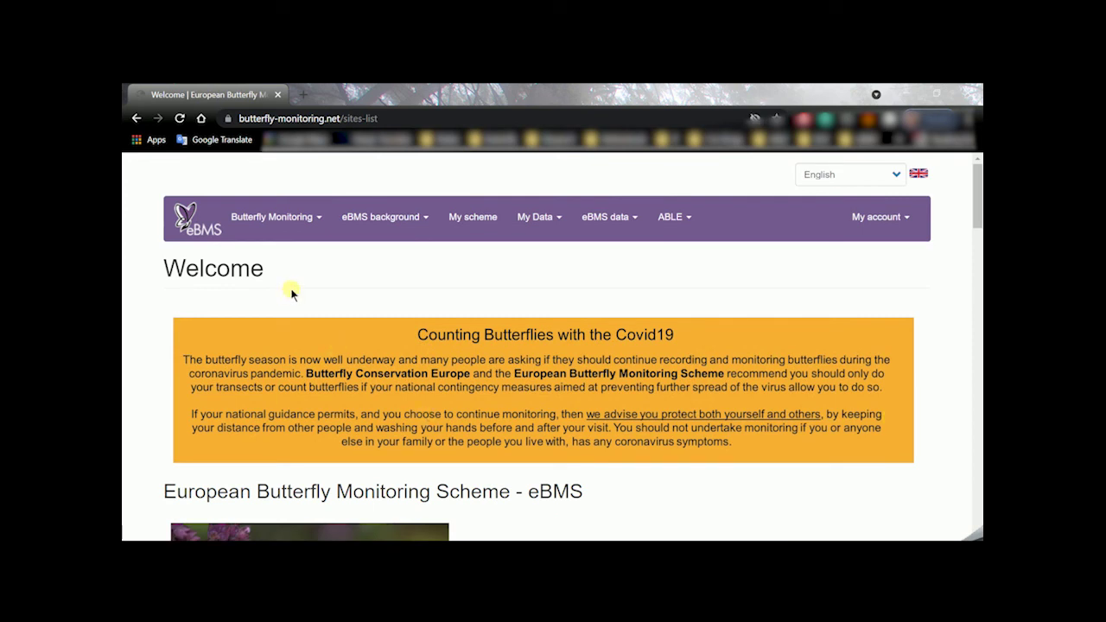
# Go to My Data > My transect sites and review the Test-2Alb sites listed with 0 records and 0 species
pyautogui.click(543, 235)
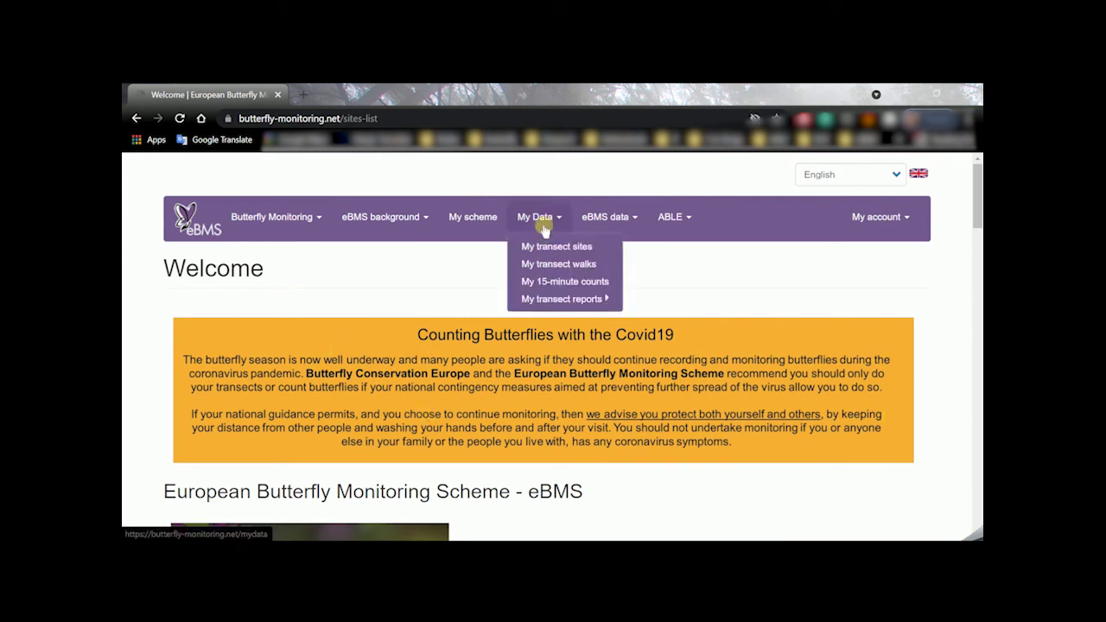
pyautogui.click(590, 250)
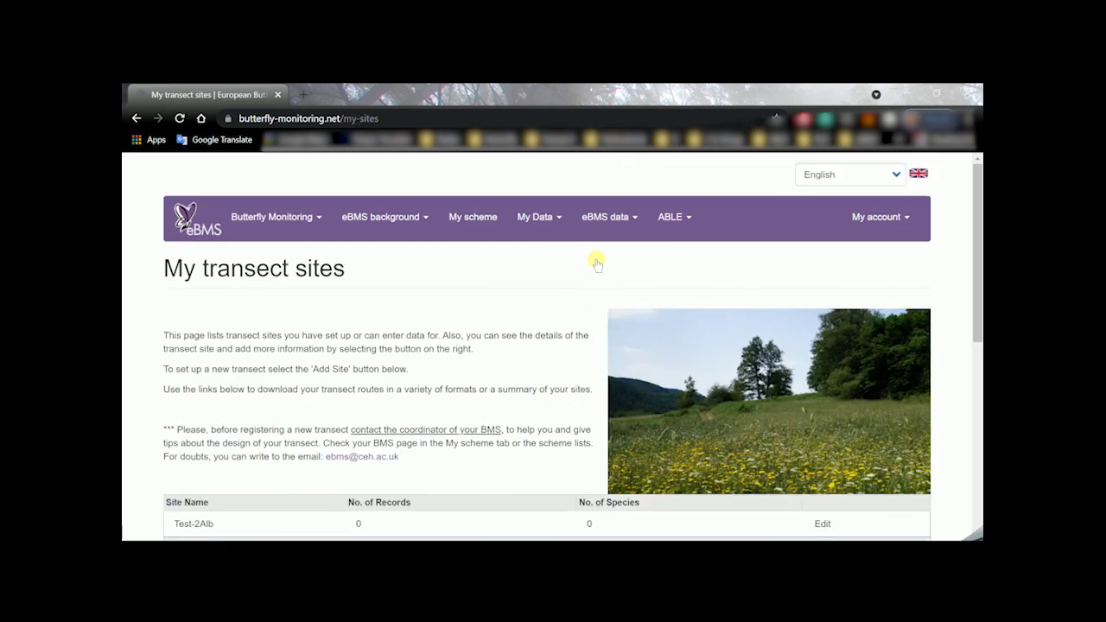
pyautogui.scroll(-2, 596, 264)
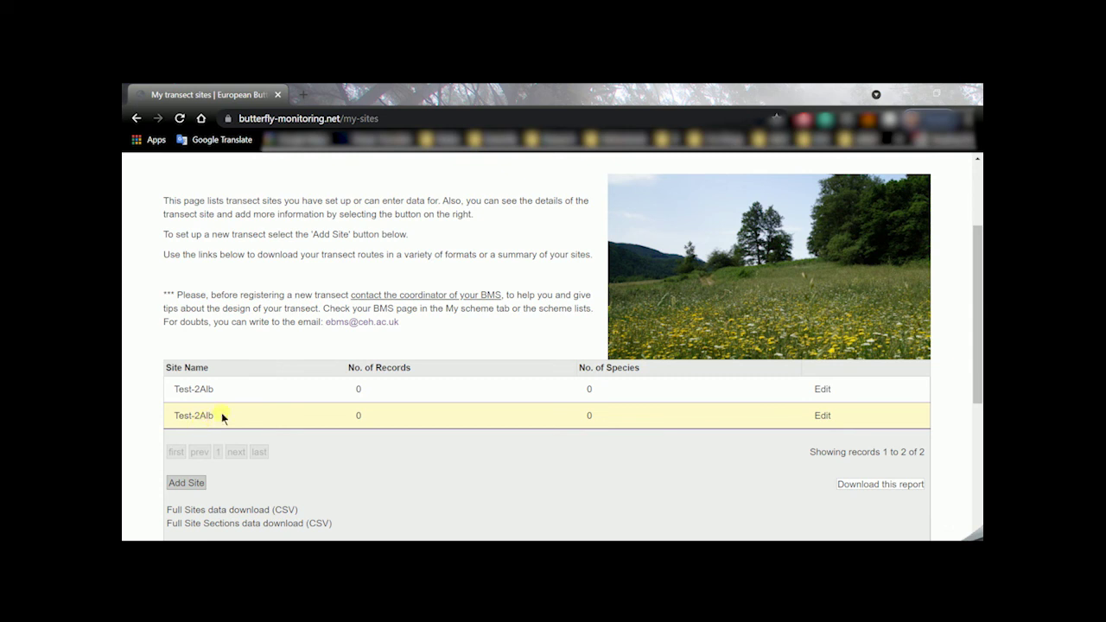
pyautogui.scroll(-2, 221, 412)
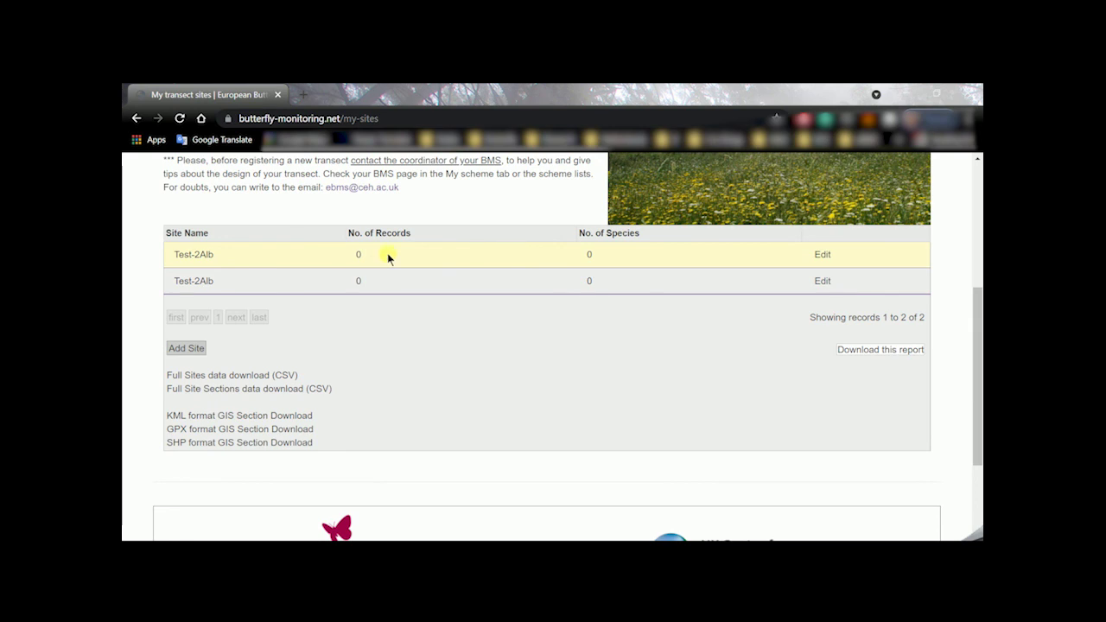
pyautogui.scroll(1, 381, 311)
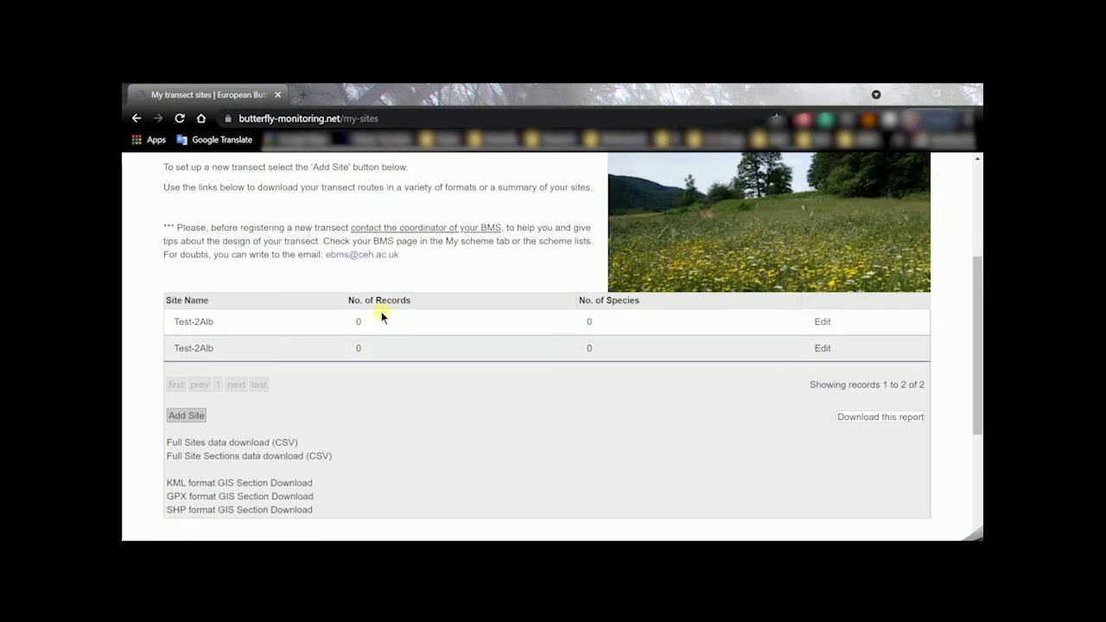
pyautogui.scroll(1, 448, 398)
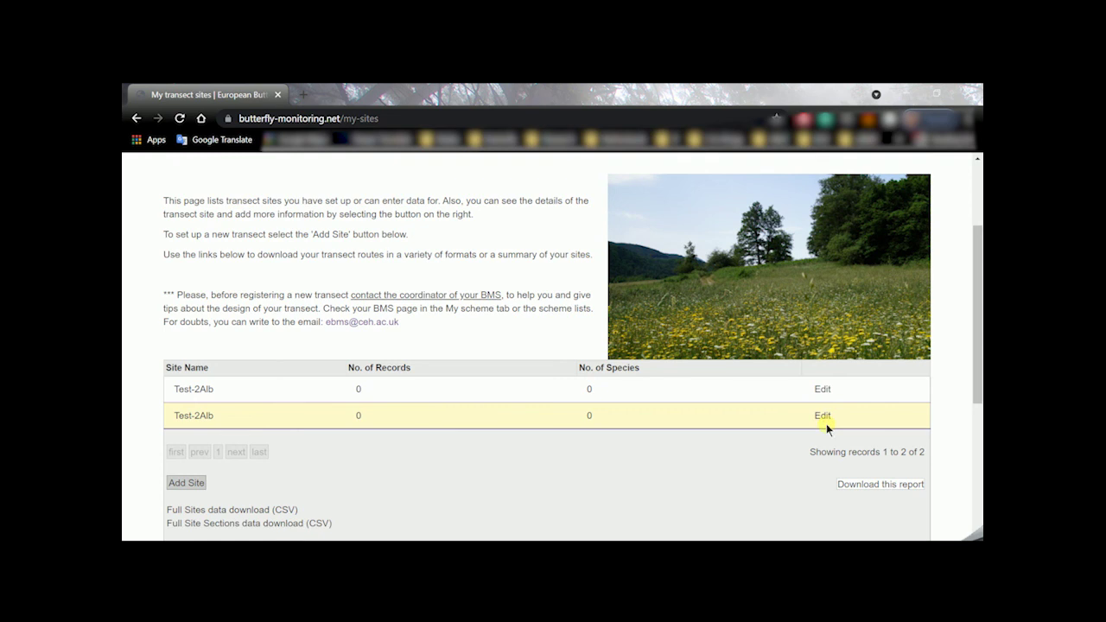
pyautogui.scroll(-3, 766, 442)
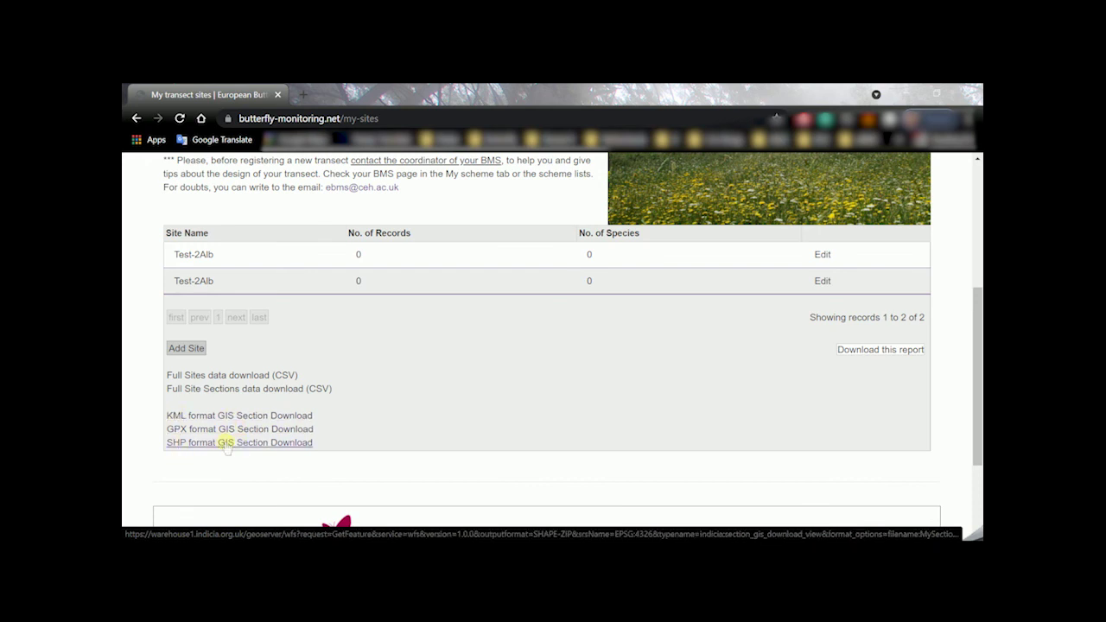
pyautogui.scroll(1, 409, 458)
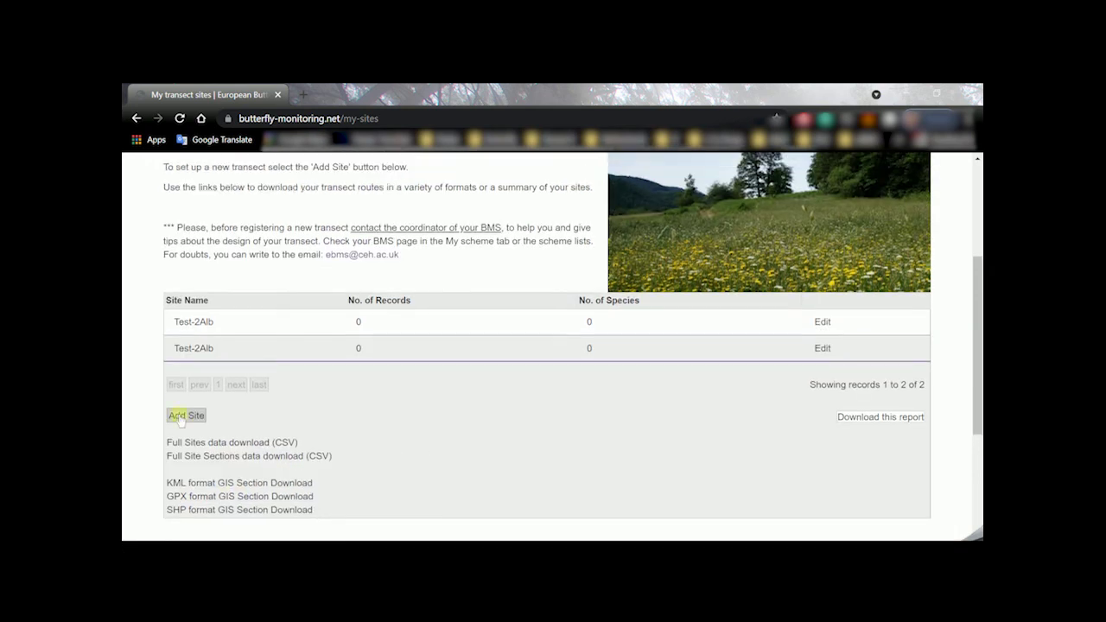
pyautogui.scroll(2, 337, 437)
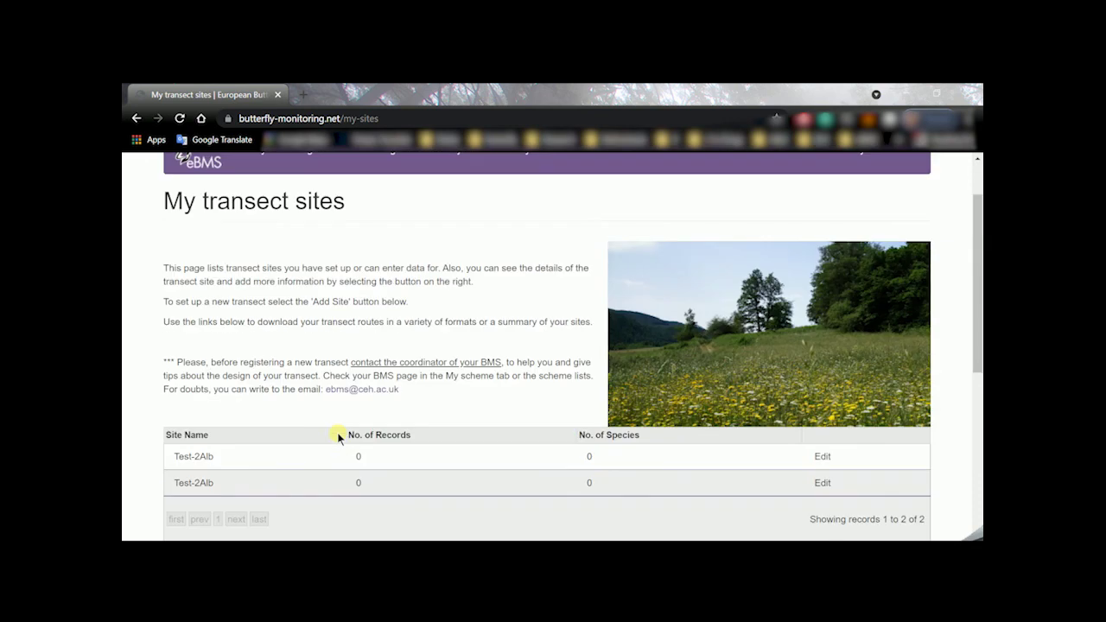
pyautogui.scroll(1, 338, 437)
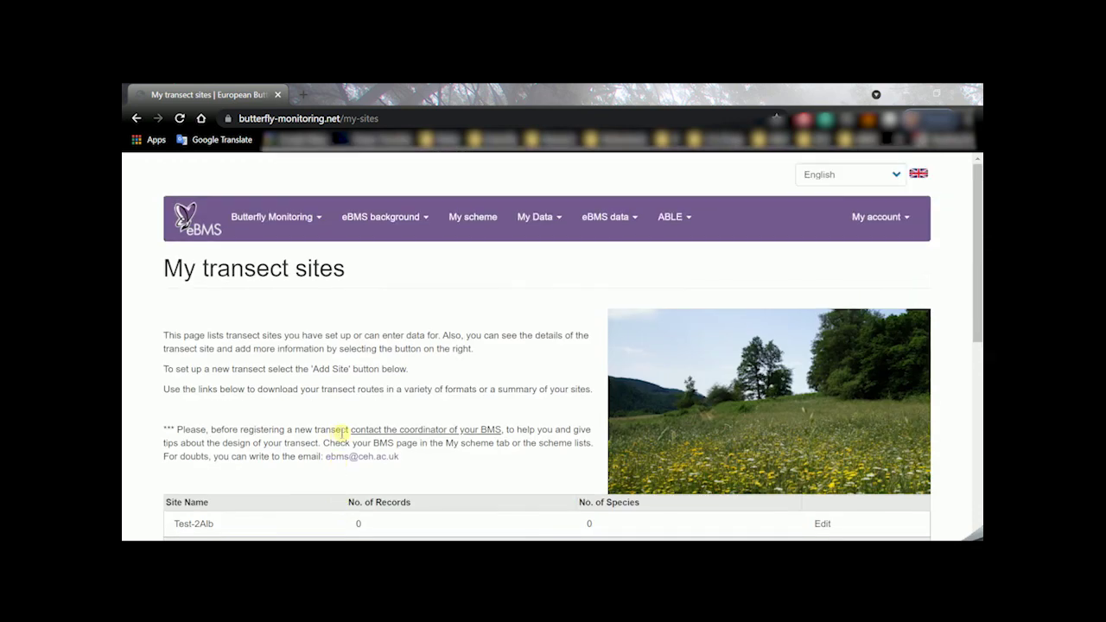